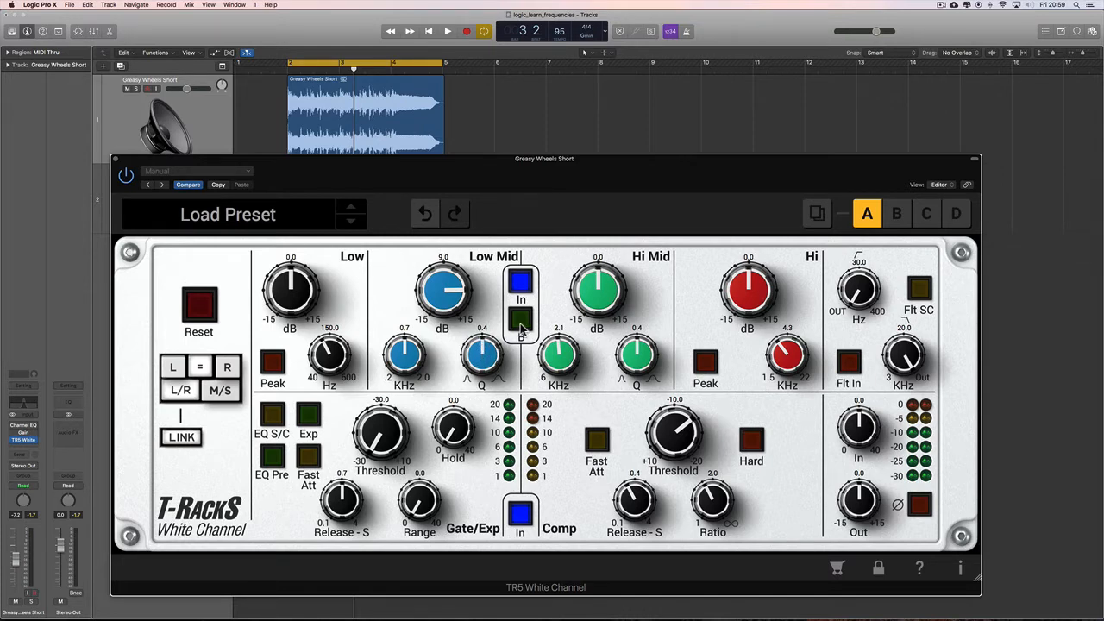
Play the loop while toggling the EQ's B mode to compare the boosted Low Mid band, and stop playback
key("space")
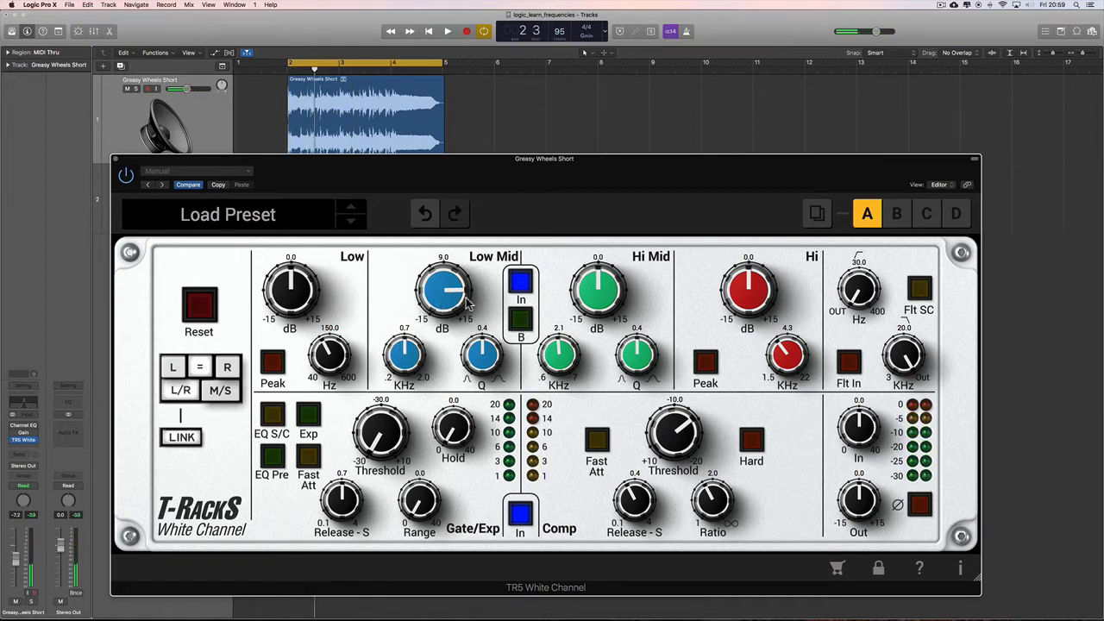
left_click(519, 320)
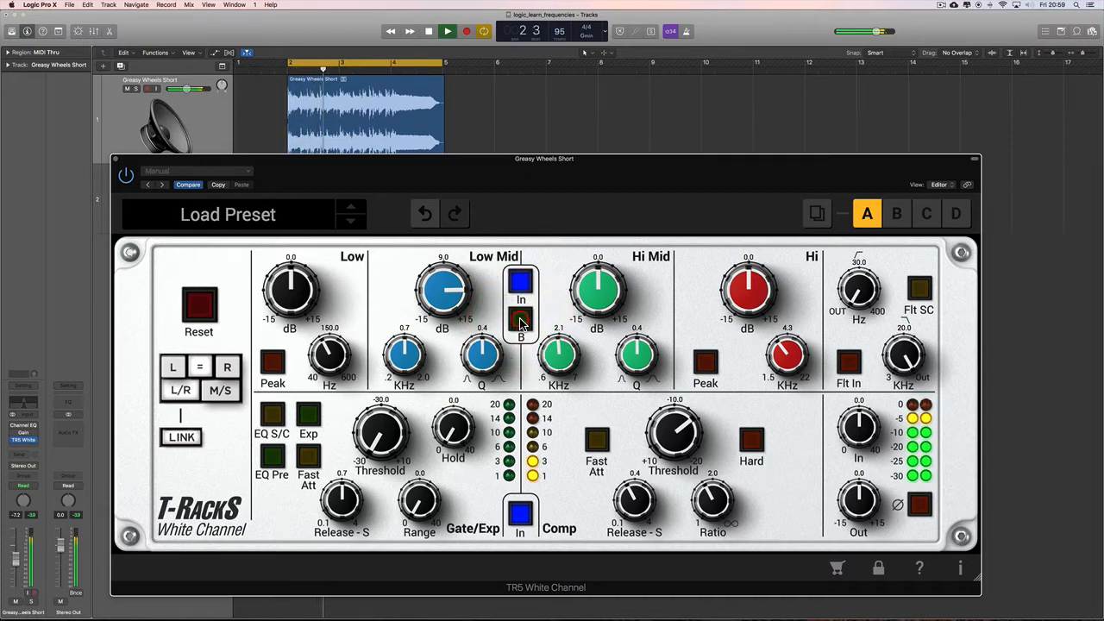
left_click(520, 321)
left_click(520, 321)
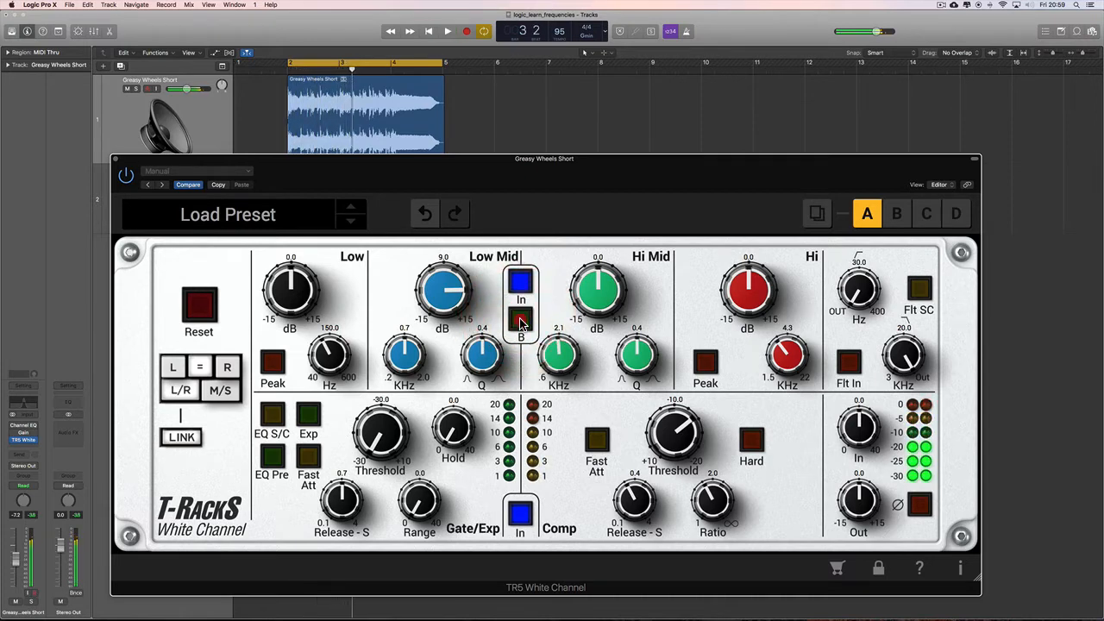
left_click(520, 321)
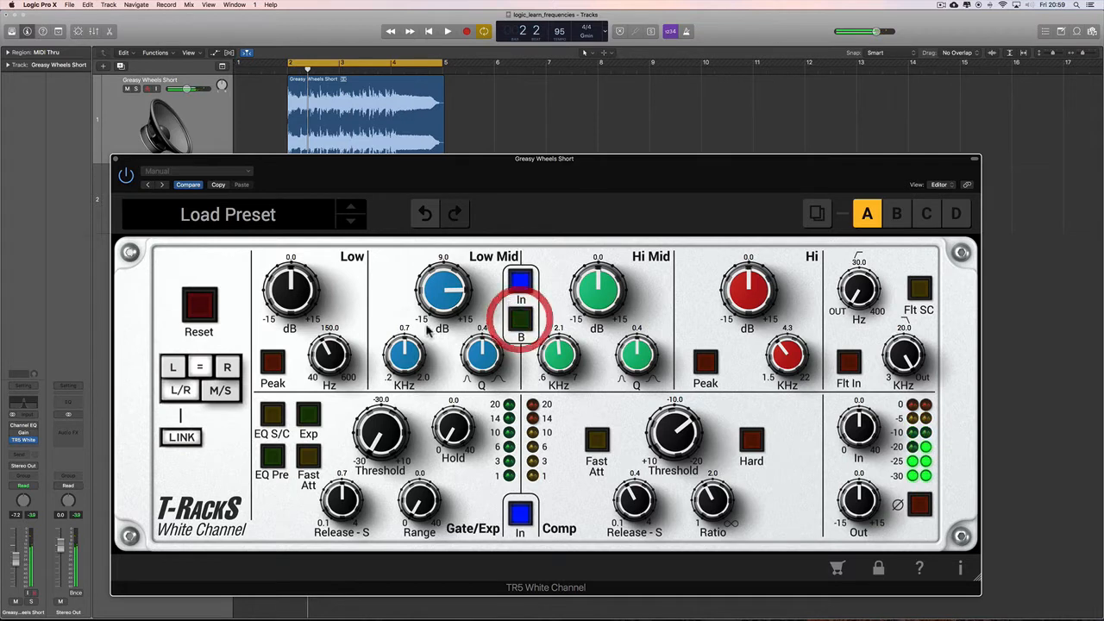
key("space")
Reset the Low Mid gain to 0 dB and set the Hi Mid band to a 9 dB boost at 3.0 kHz
left_click(345, 303)
left_click(444, 290)
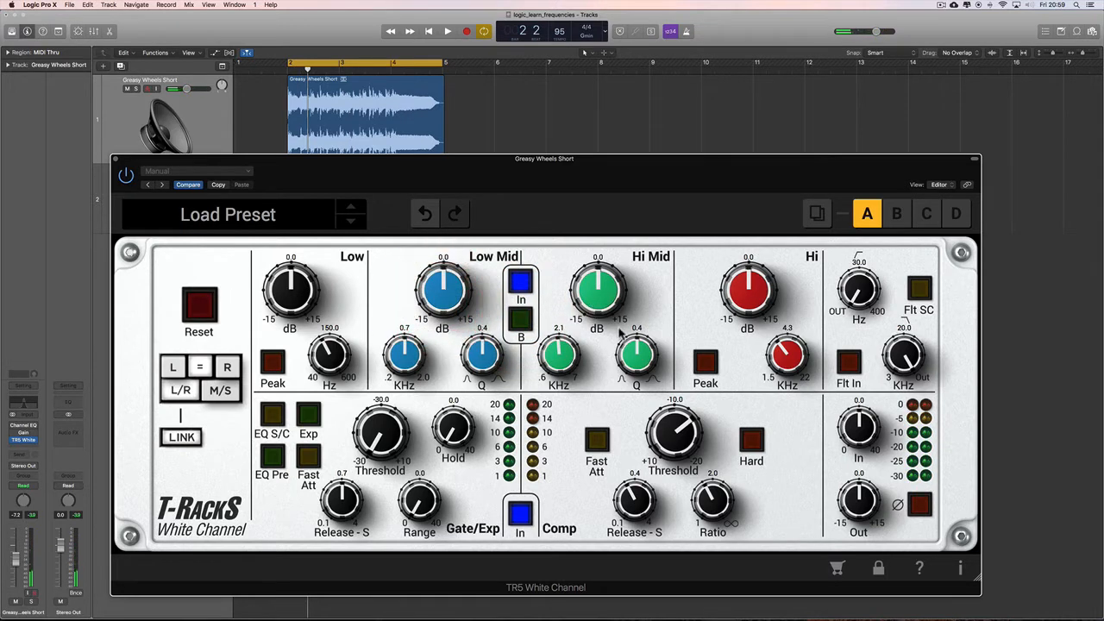
left_click_drag(560, 349, 592, 237)
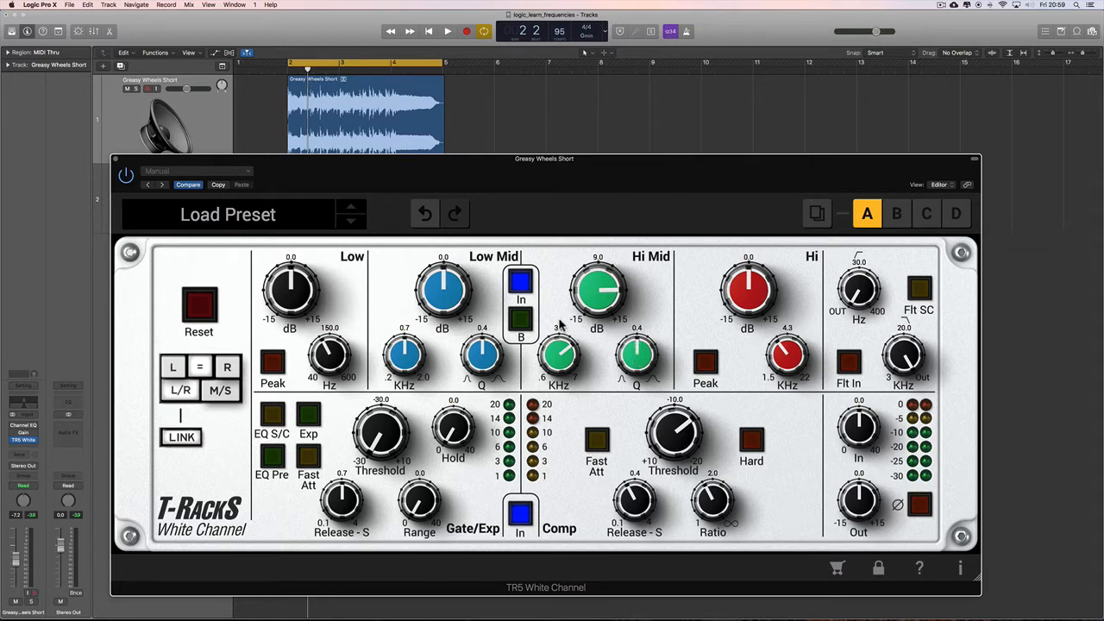
Audition the 9 dB Hi Mid boost over the loop, repeatedly switching the EQ's B mode on and off, and stop playback
left_click(524, 319)
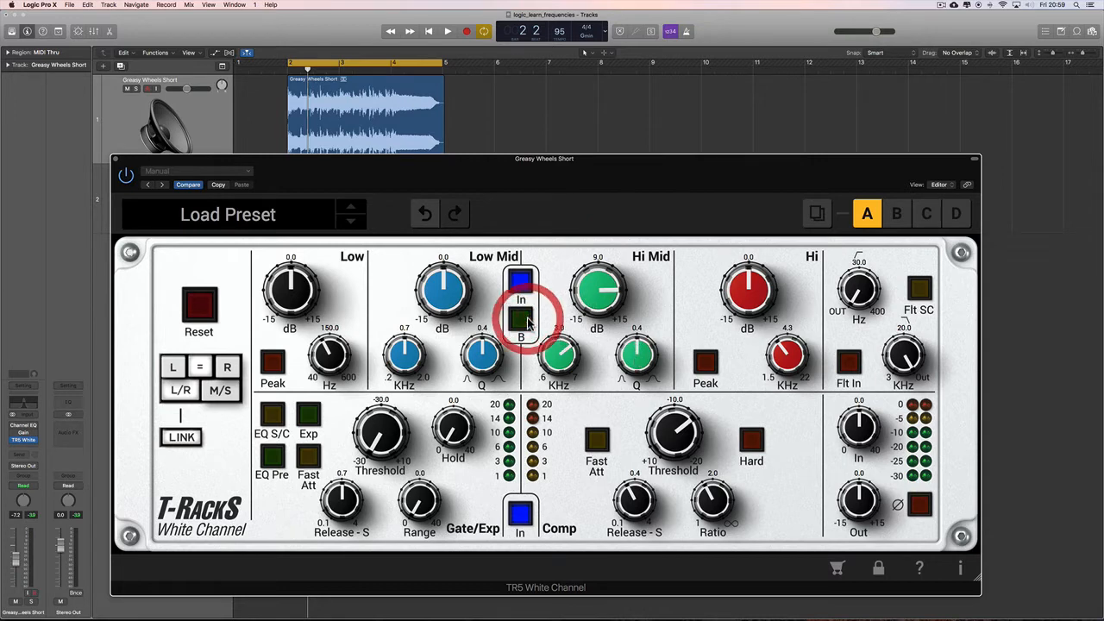
key("space")
left_click(528, 321)
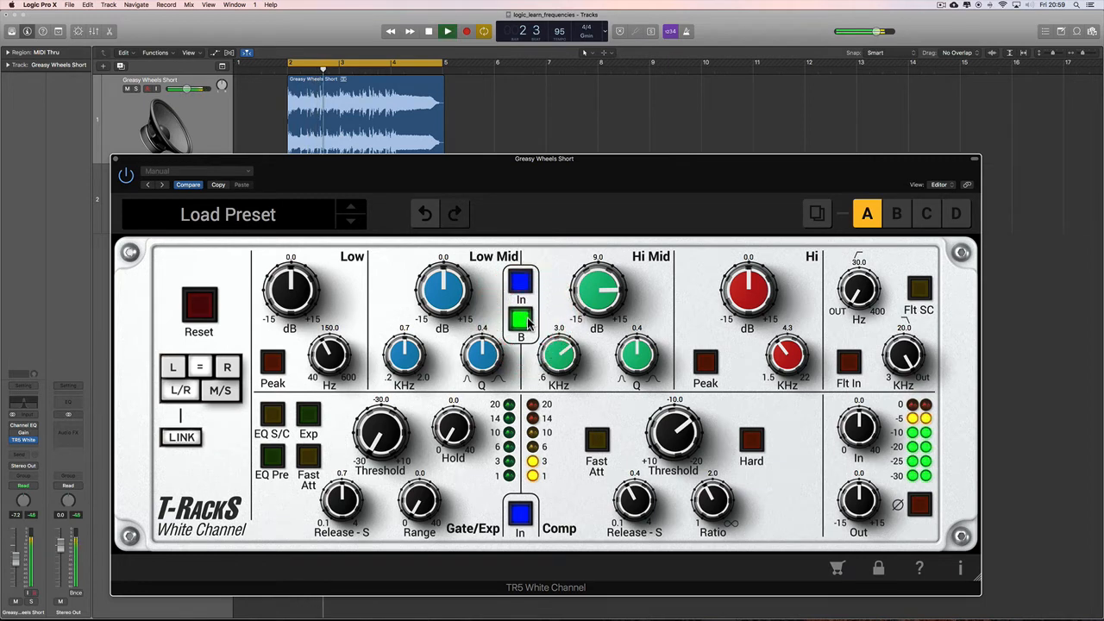
left_click(528, 321)
left_click(528, 322)
left_click(528, 322)
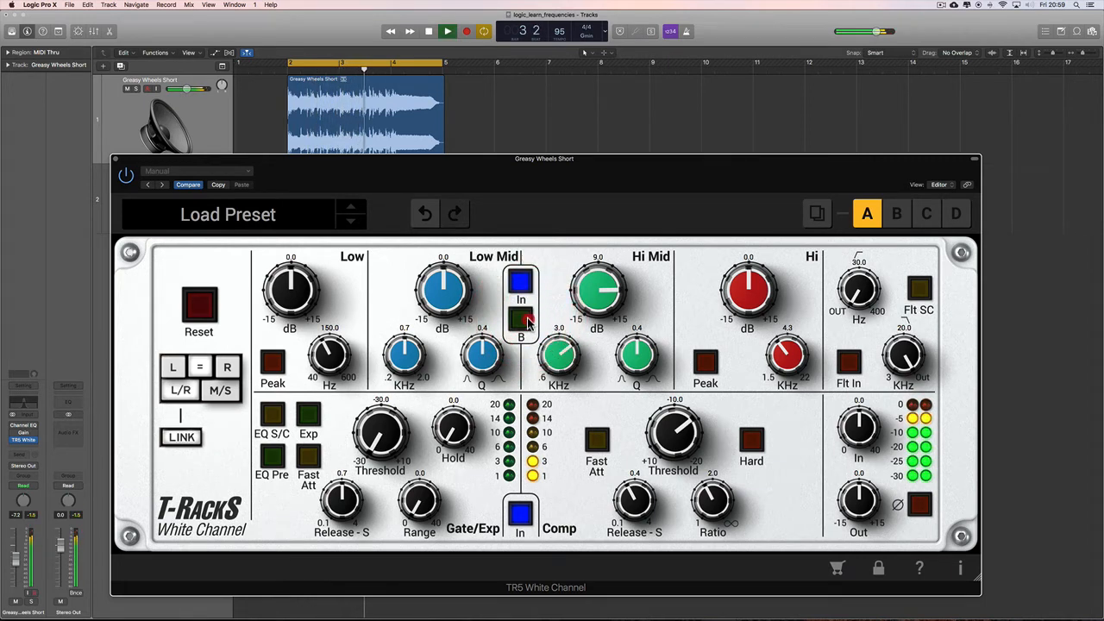
left_click(528, 322)
left_click(528, 321)
left_click(528, 322)
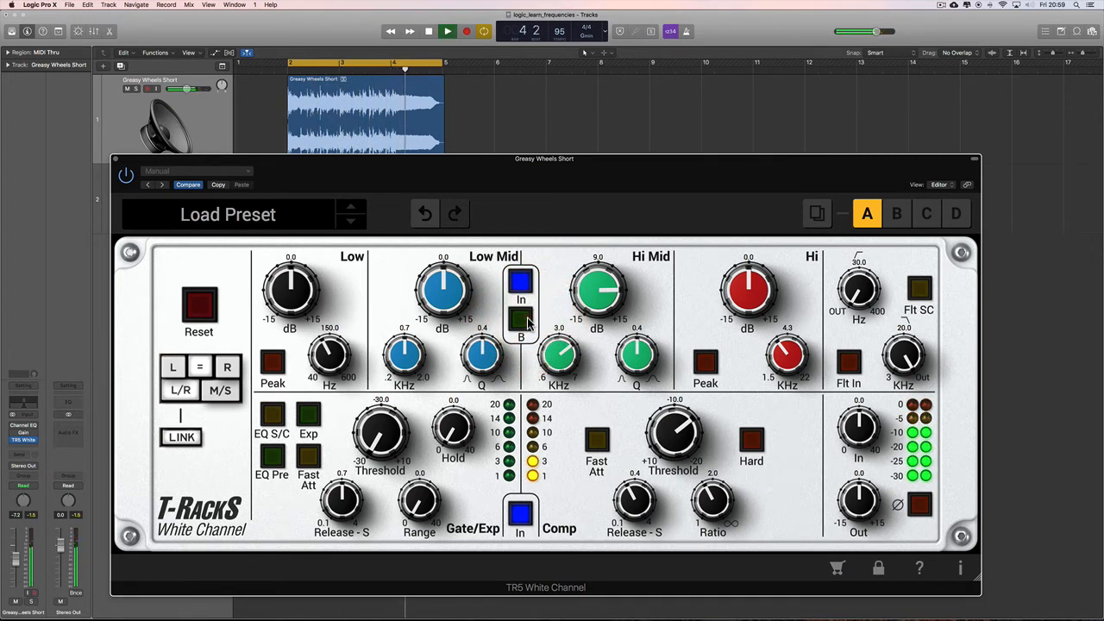
left_click(527, 322)
left_click(528, 322)
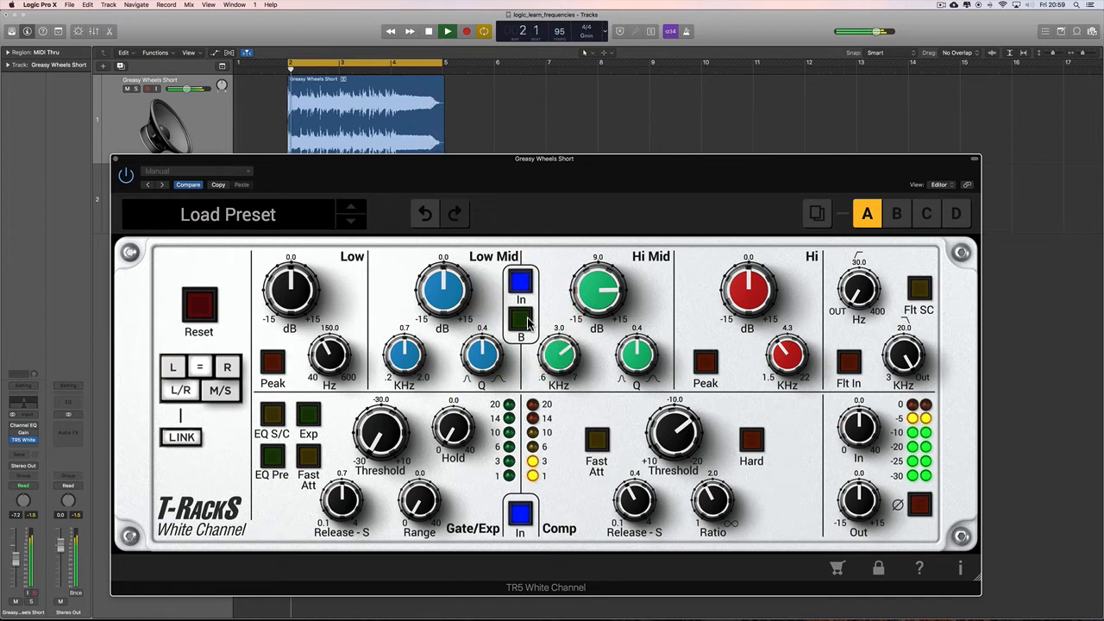
left_click(528, 322)
left_click(528, 322)
left_click(528, 322)
key("space")
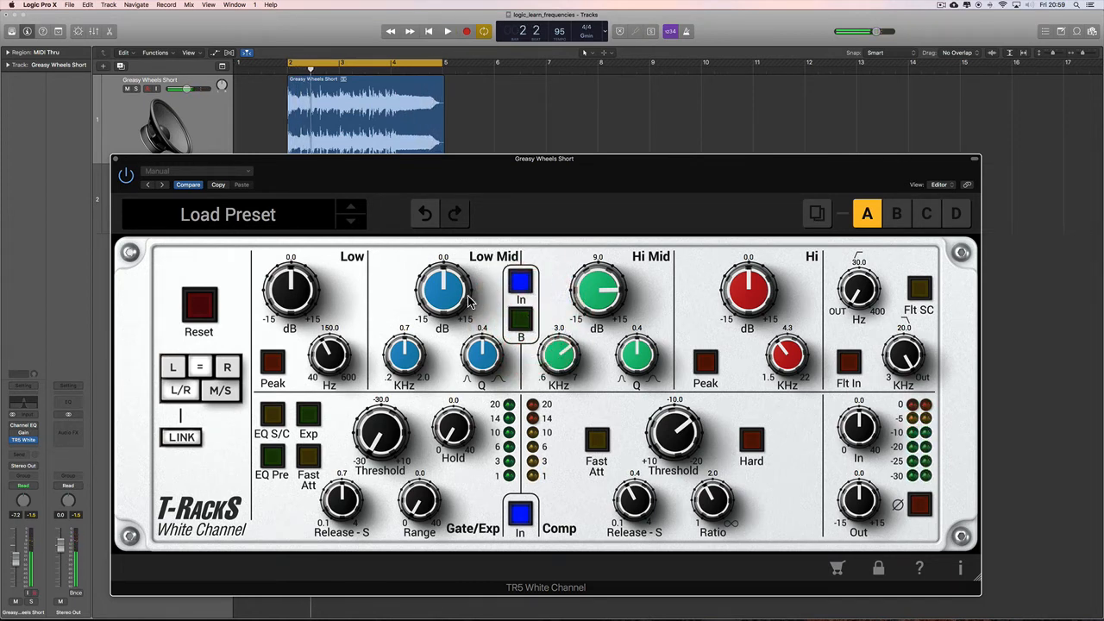
Try a Low Mid boost of about 7.5 dB, reset it to 0 dB, and raise the Hi Mid gain to 15 dB
mouse_move(456, 293)
left_mouse_down()
mouse_move(450, 175)
mouse_move(458, 276)
left_mouse_up()
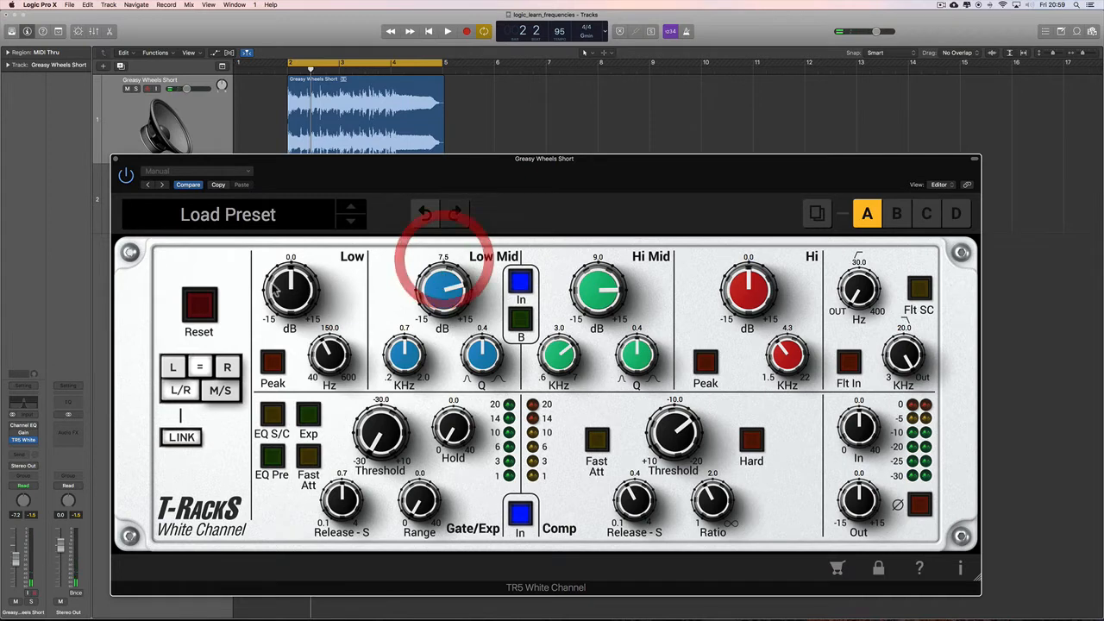
double_click(447, 294)
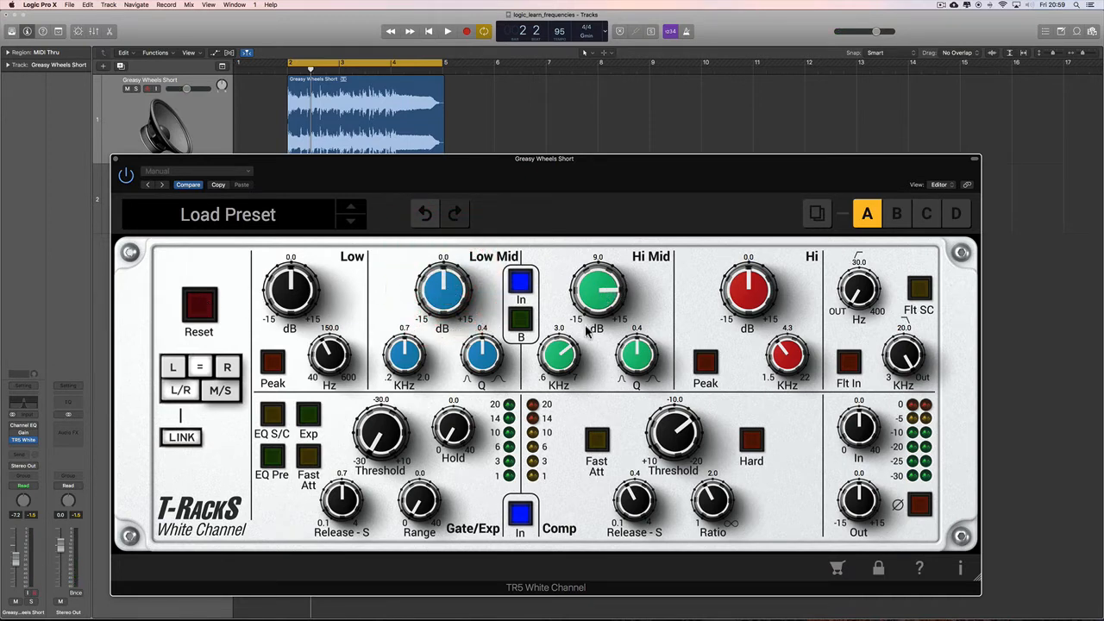
left_click_drag(601, 306, 592, 247)
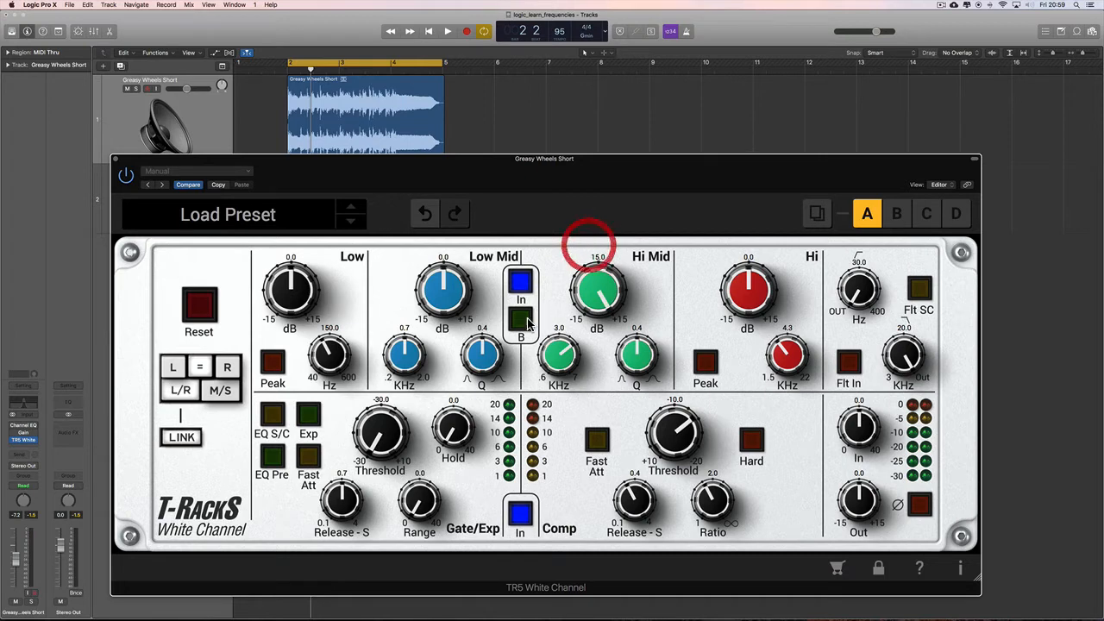
Compare the 15 dB Hi Mid boost with the EQ's B mode on and off
left_click(521, 321)
left_click(521, 321)
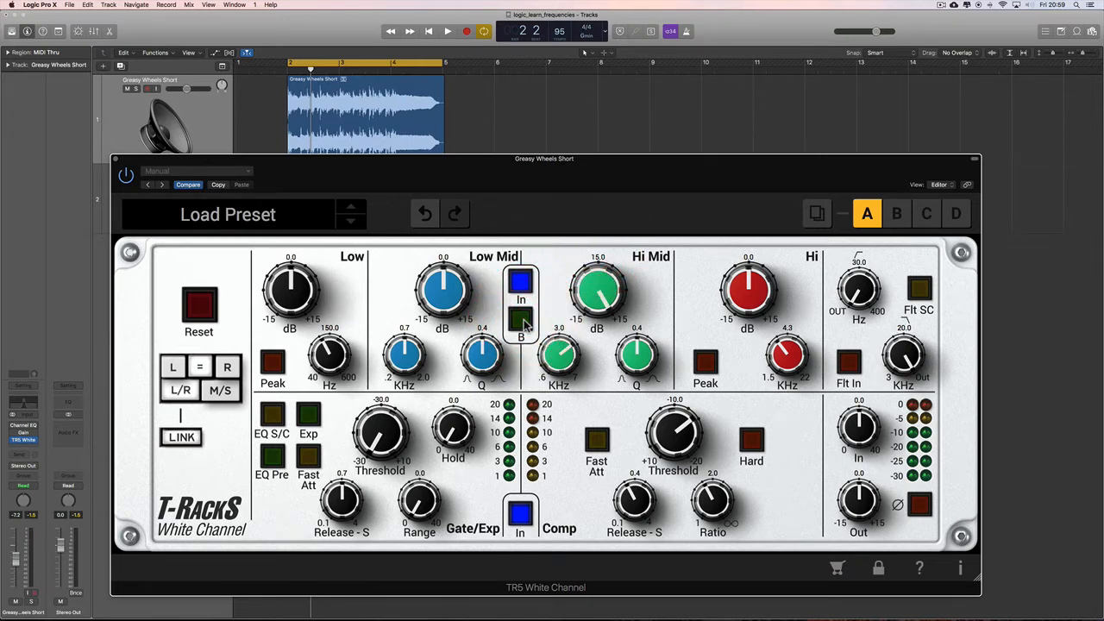
left_click(521, 321)
left_click(521, 321)
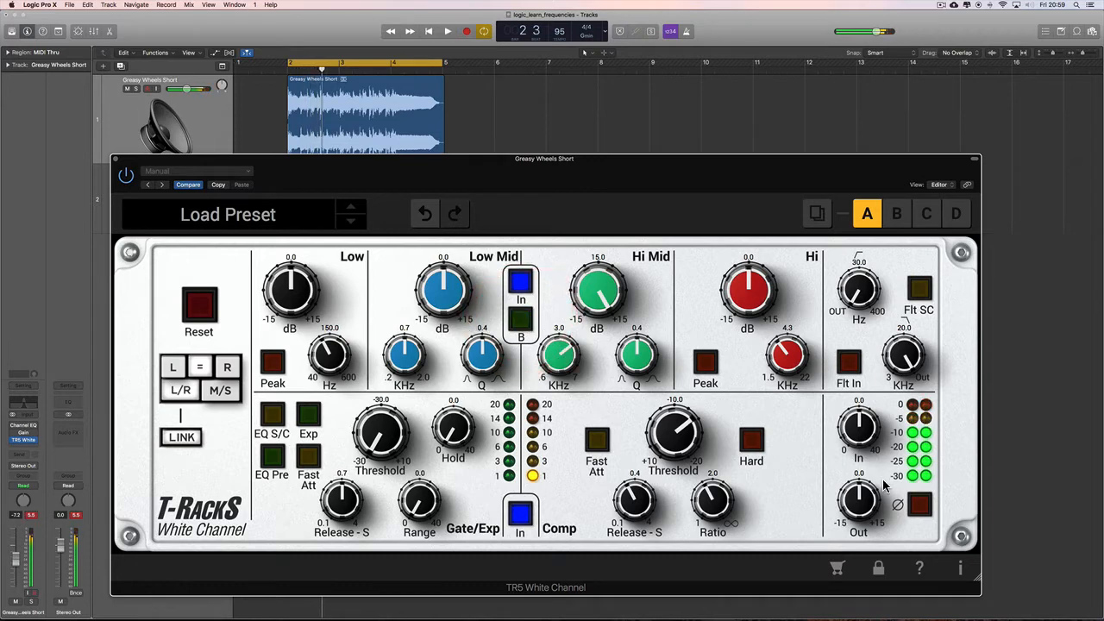
Lower the channel's output level to -3.5 dB and audition the Hi Mid boost again with the EQ's B mode toggled
left_click_drag(863, 501, 860, 524)
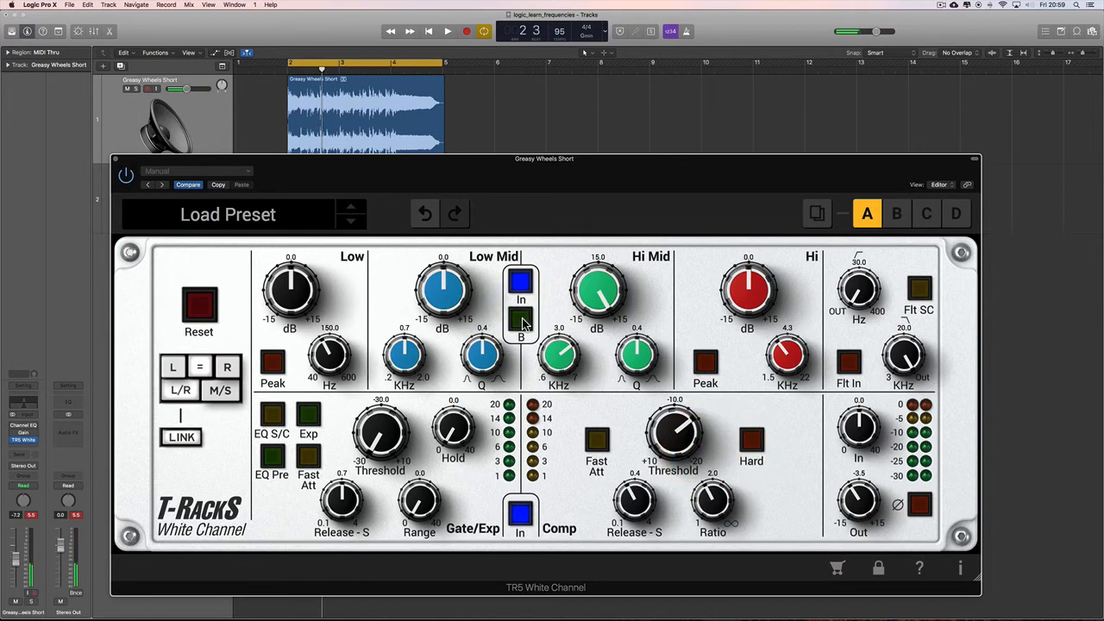
key("space")
left_click(521, 321)
left_click(521, 321)
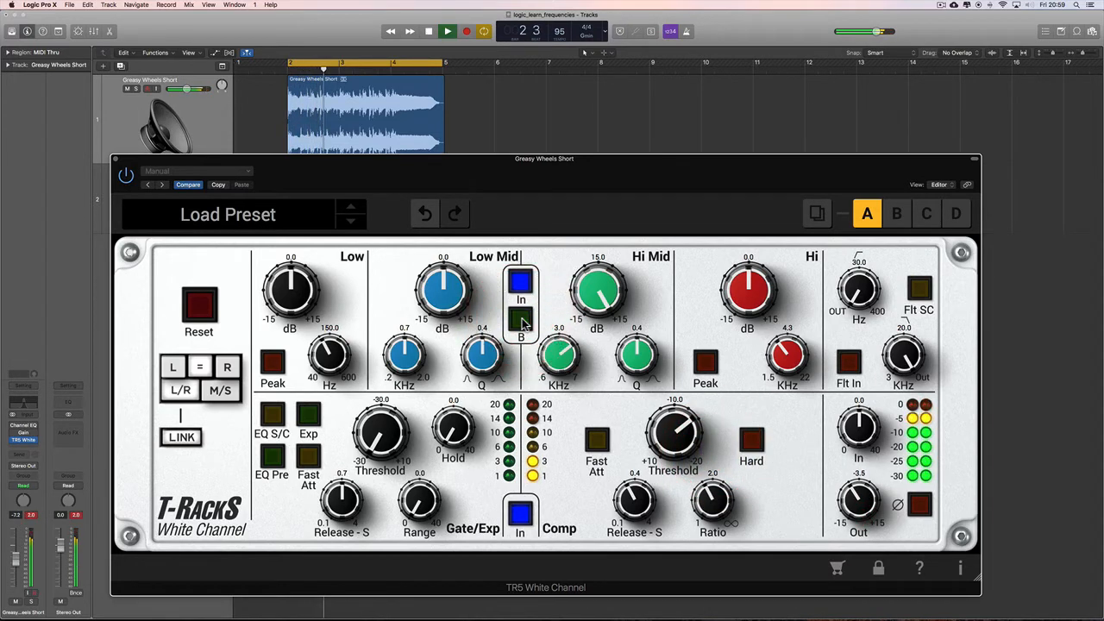
left_click(521, 321)
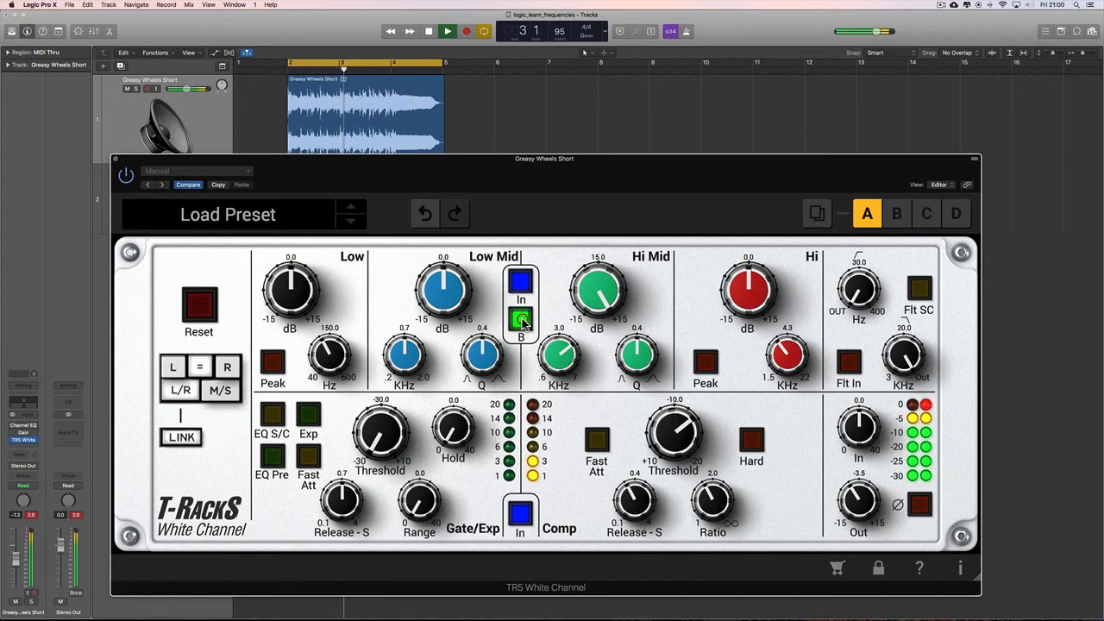
Reset the Hi Mid gain to 0 dB and raise the Low Mid gain to 15 dB
left_click(595, 298, "alt")
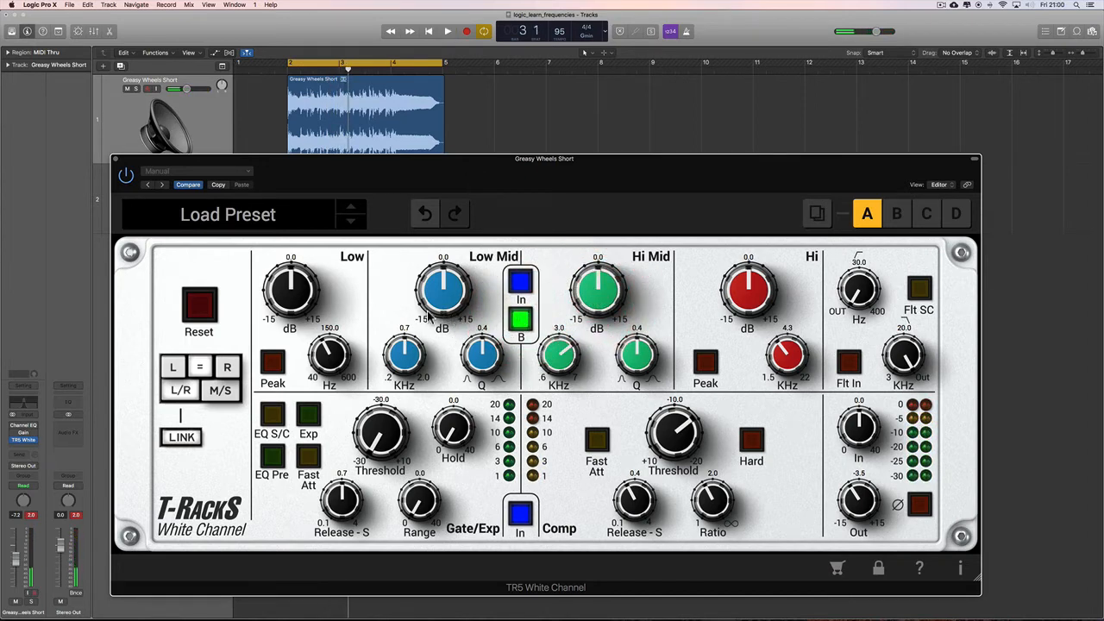
left_click_drag(442, 291, 469, 234)
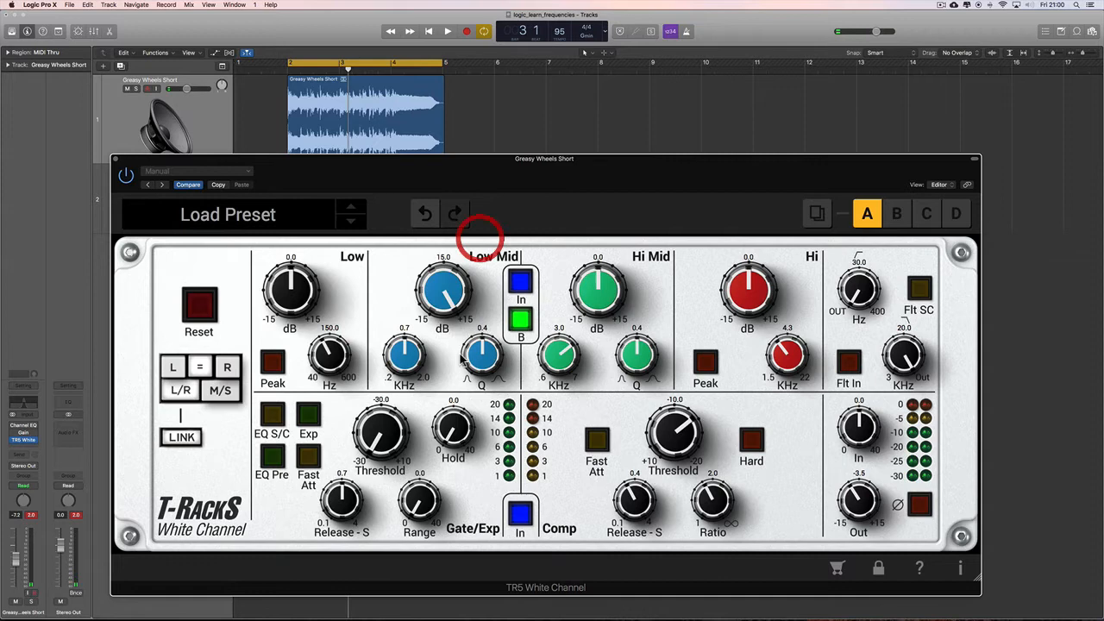
Play the loop and toggle the EQ's B mode to compare the 15 dB Low Mid boost, and stop playback
left_click(521, 321)
left_click(521, 321)
left_click(521, 321)
key("space")
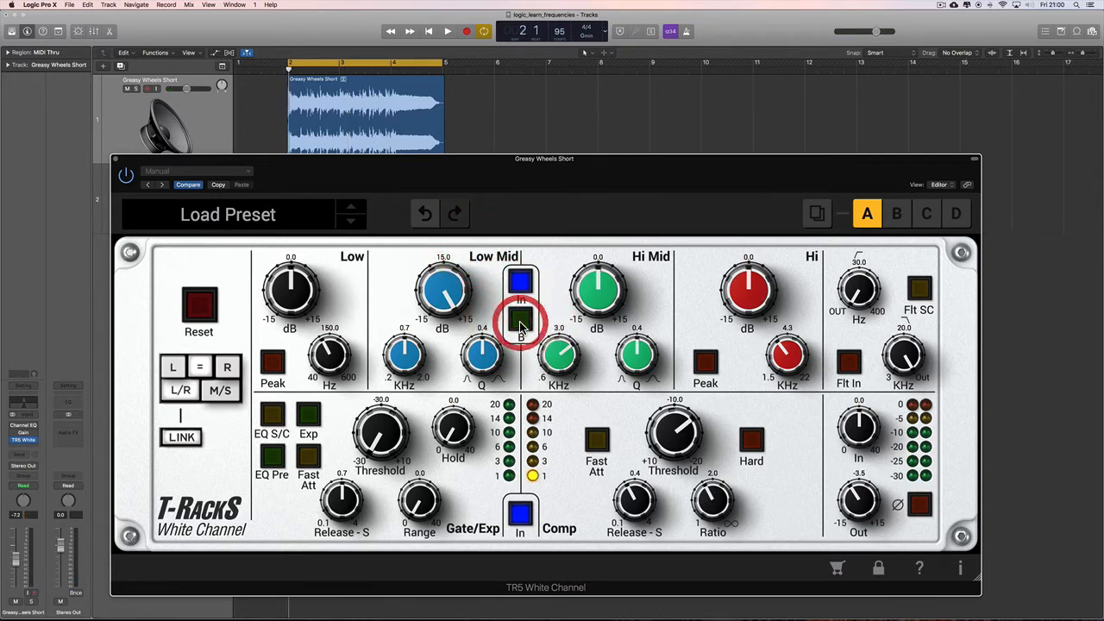
left_click(521, 321)
left_click(521, 321)
left_click(521, 321)
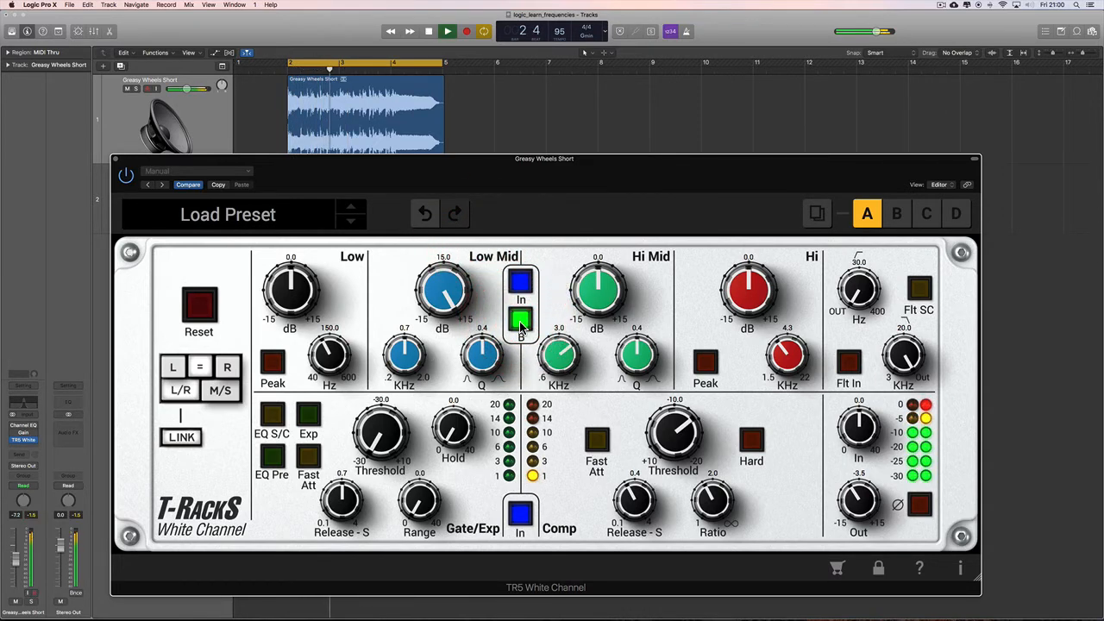
left_click(521, 321)
left_click(521, 321)
key("space")
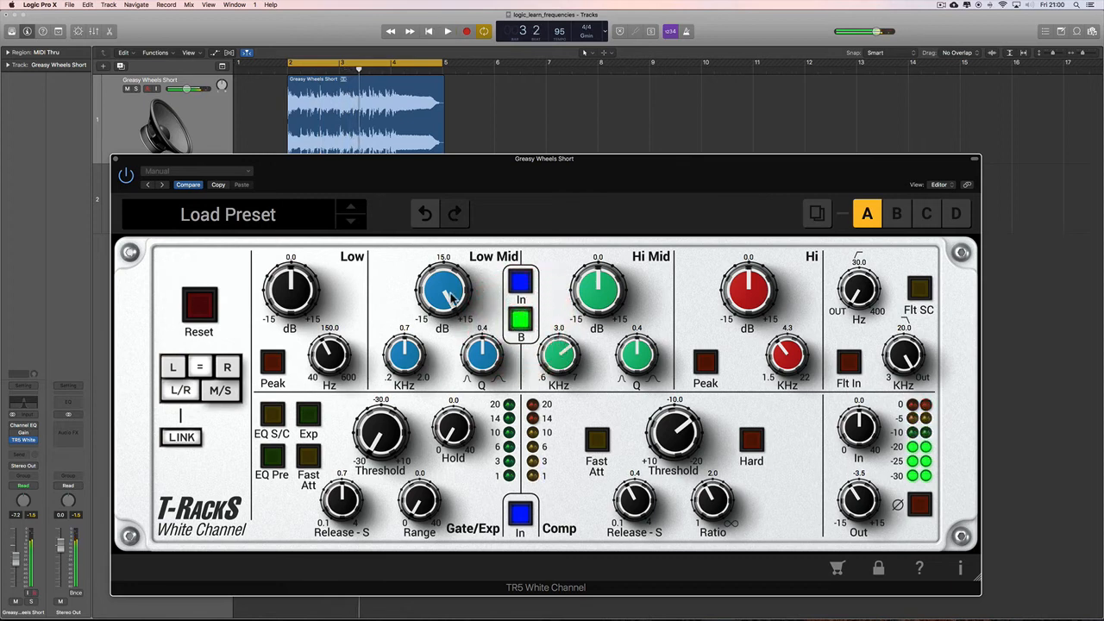
Reduce the Low Mid gain to 8.7 dB and audition the loop with the EQ's B mode switched off and on
left_click_drag(444, 291, 467, 350)
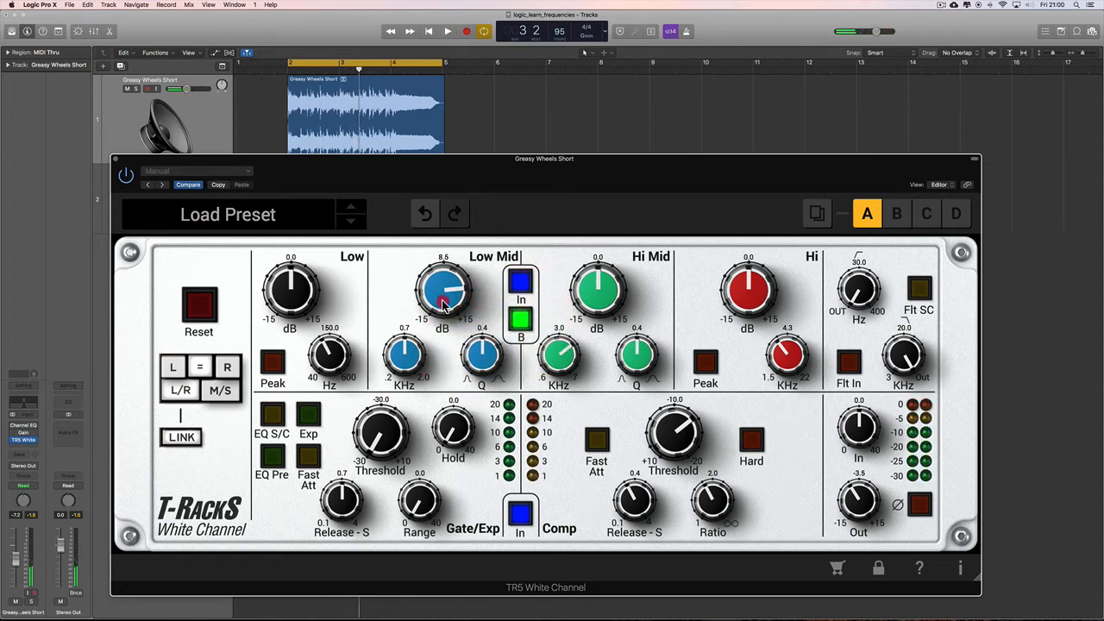
left_click(520, 321)
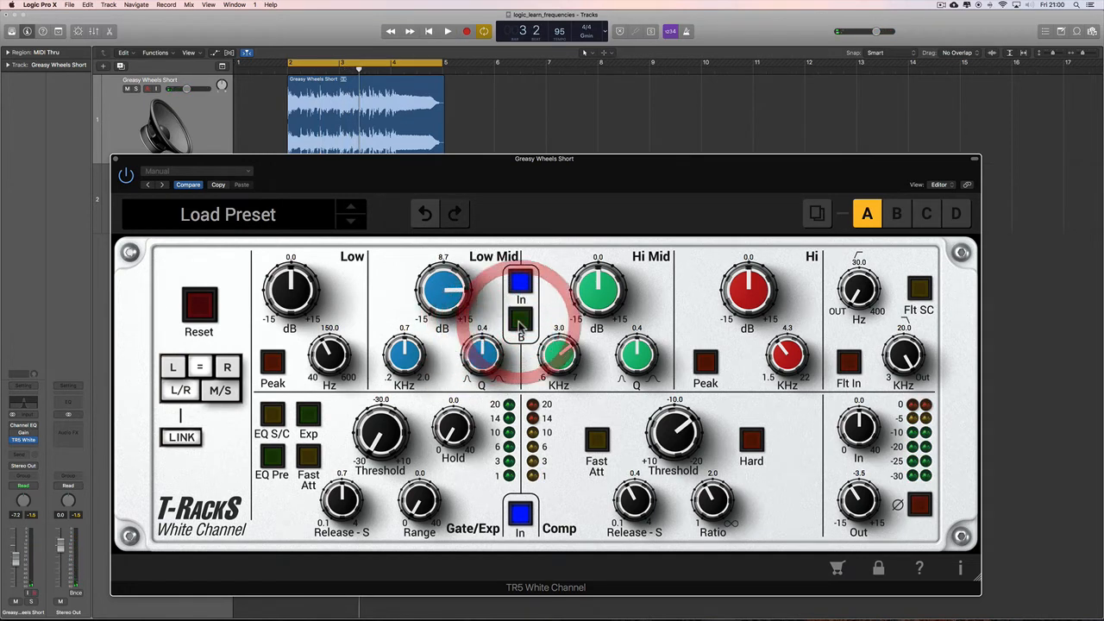
left_click(519, 321)
key("space")
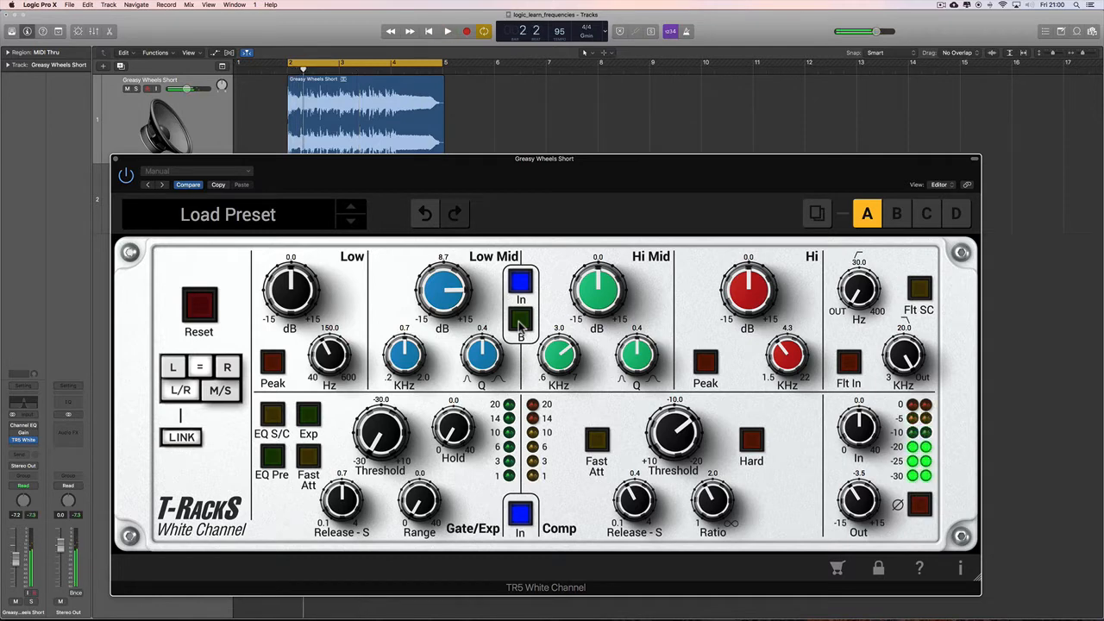
left_click(519, 321)
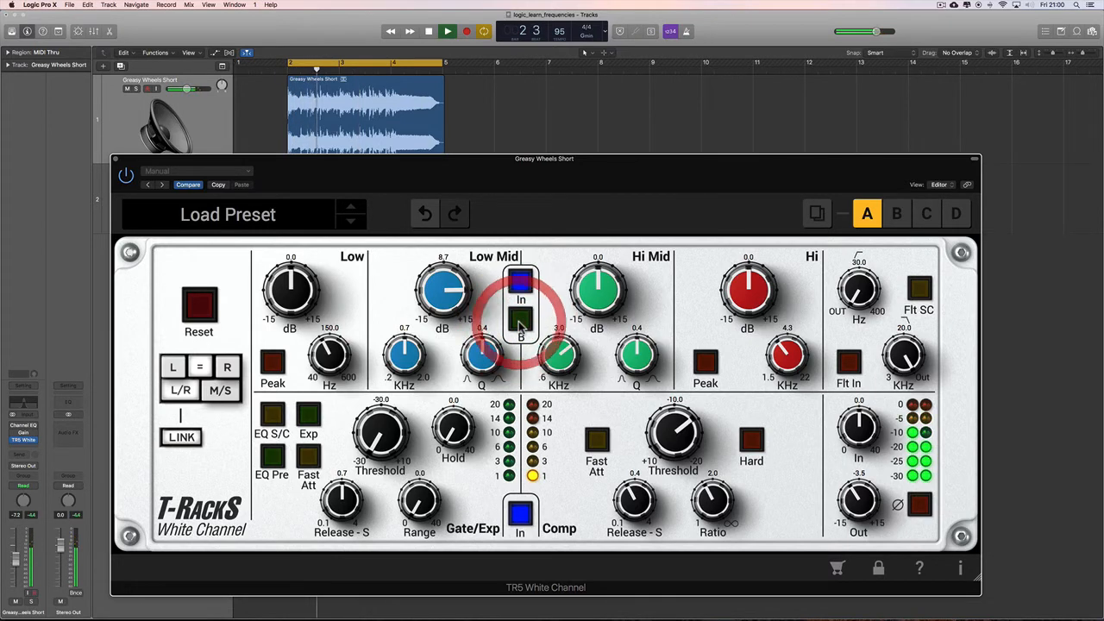
left_click(518, 321)
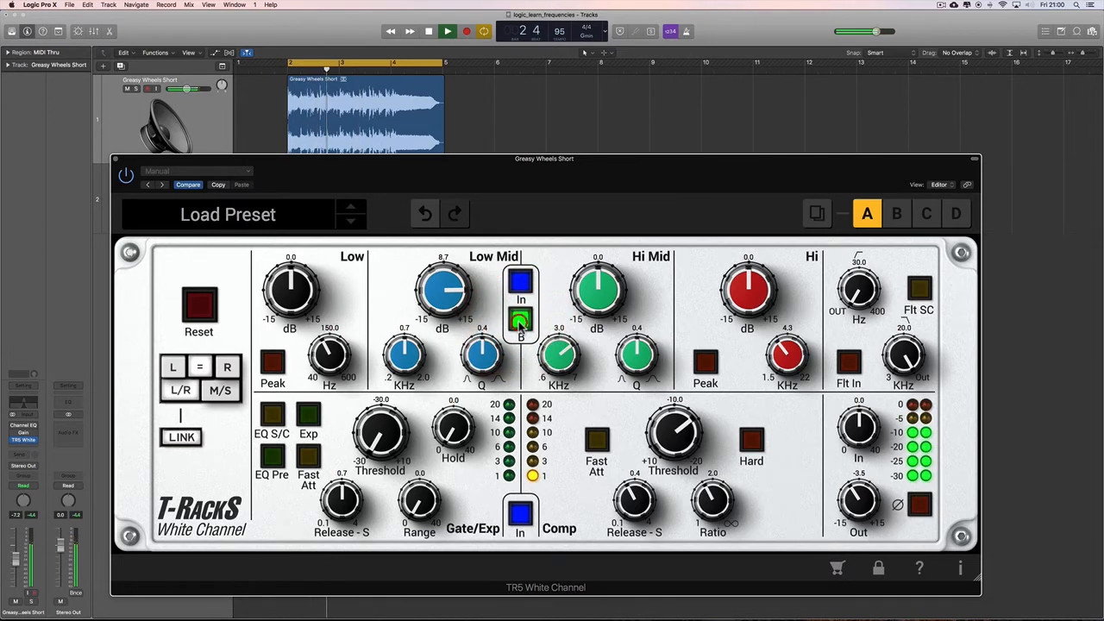
Reset the Low Mid gain to 0 dB and set the Hi Mid gain to 9 dB
double_click(473, 301)
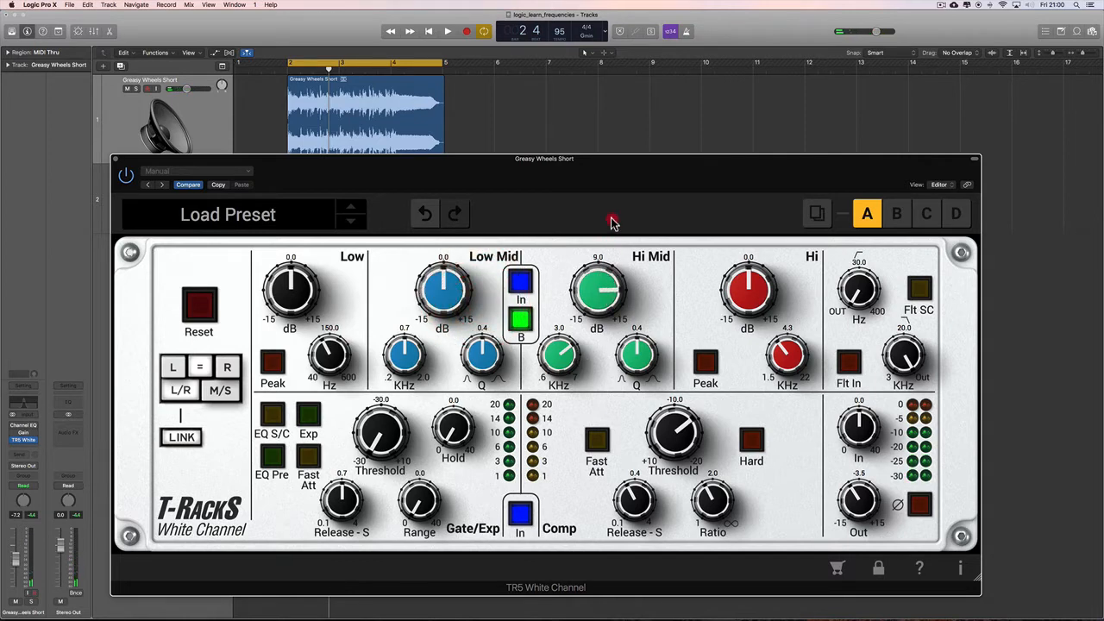
left_click_drag(609, 250, 593, 338)
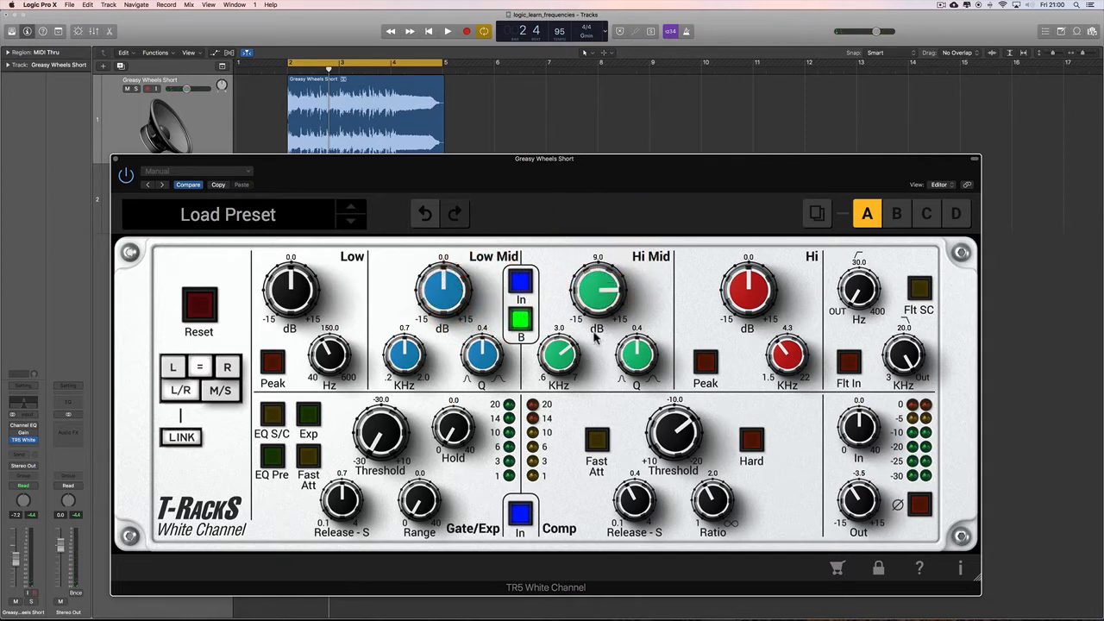
Audition the 9 dB Hi Mid boost with the EQ's B mode toggled, leaving B mode off and playback stopped
left_click(521, 321)
key("space")
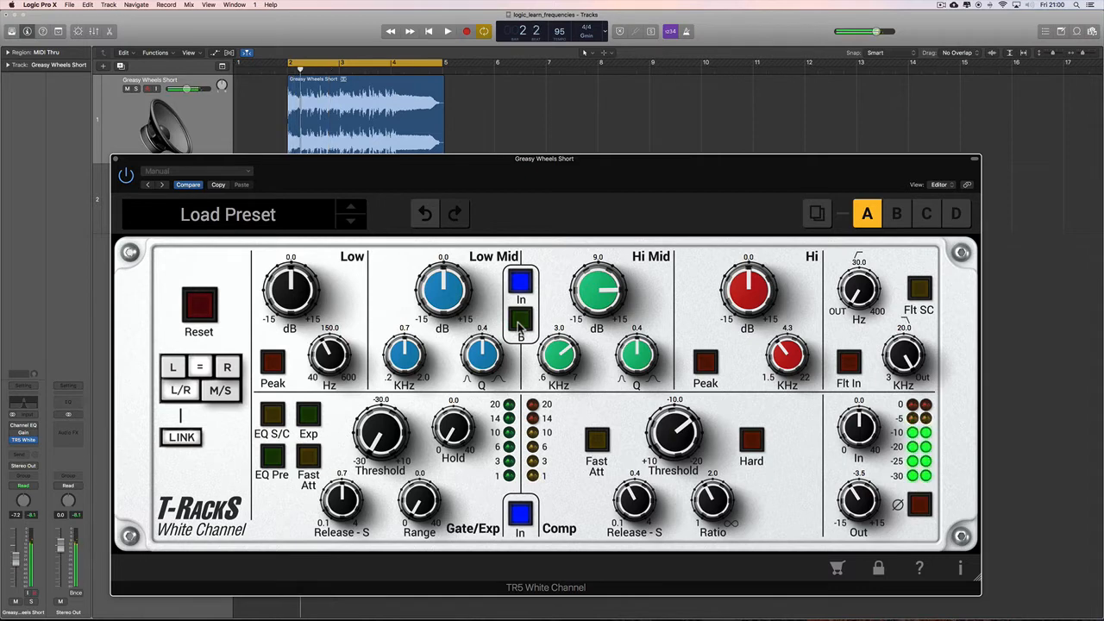
left_click(521, 321)
left_click(520, 321)
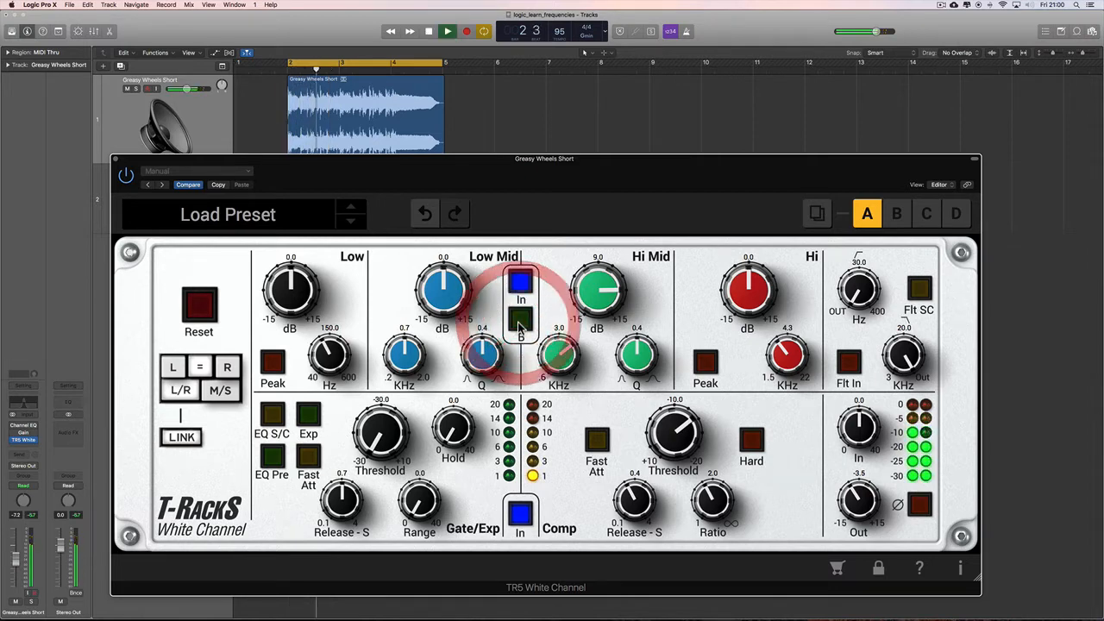
left_click(540, 352)
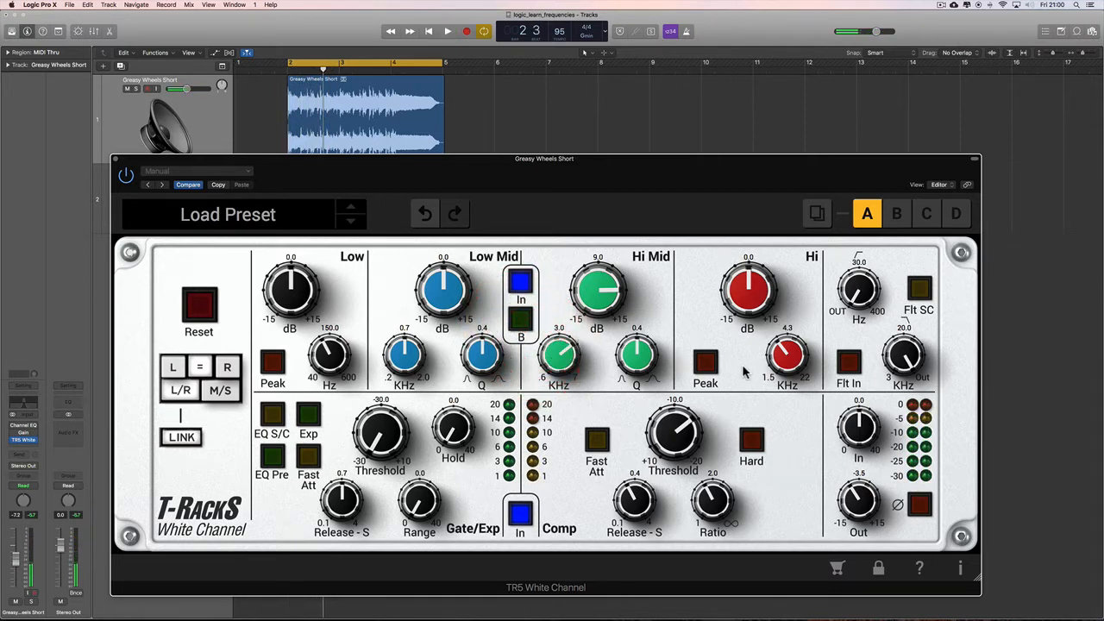
Set the Hi band's frequency to 6 kHz and its gain to 15 dB
left_click_drag(788, 357, 794, 302)
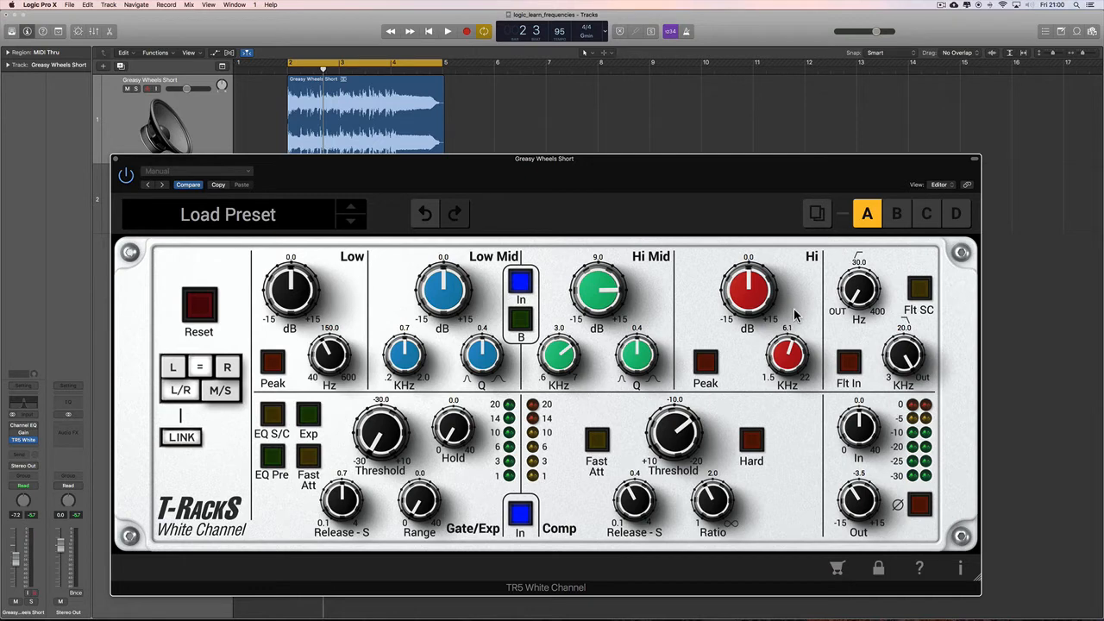
left_click_drag(774, 309, 754, 269)
left_click(749, 184)
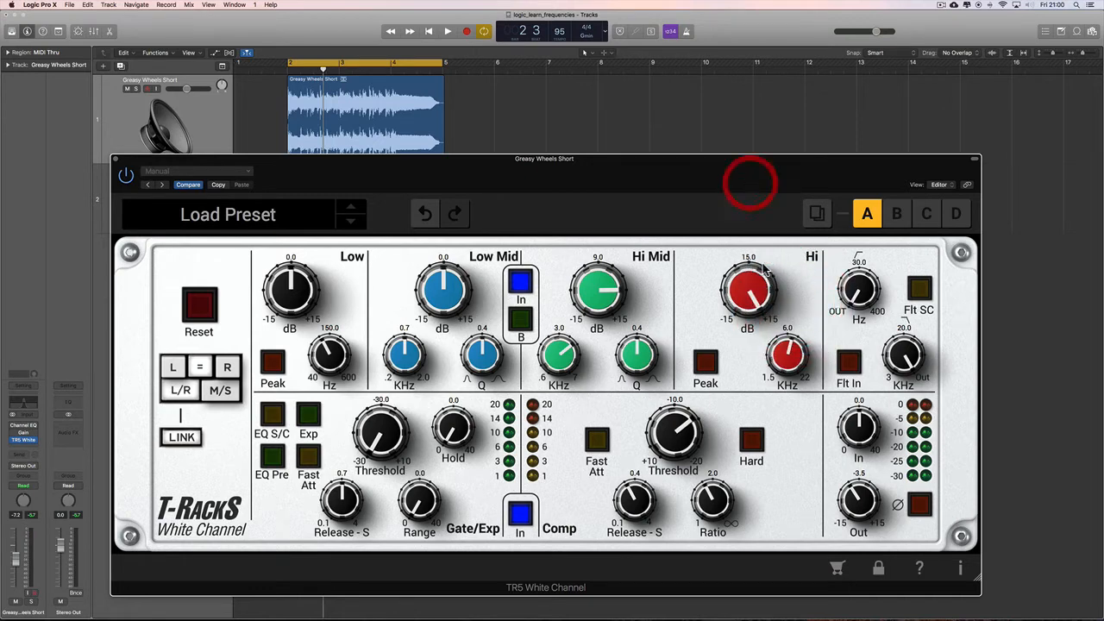
Play the loop and toggle the EQ's B mode to compare the 15 dB Hi boost at 6 kHz
left_click(521, 320)
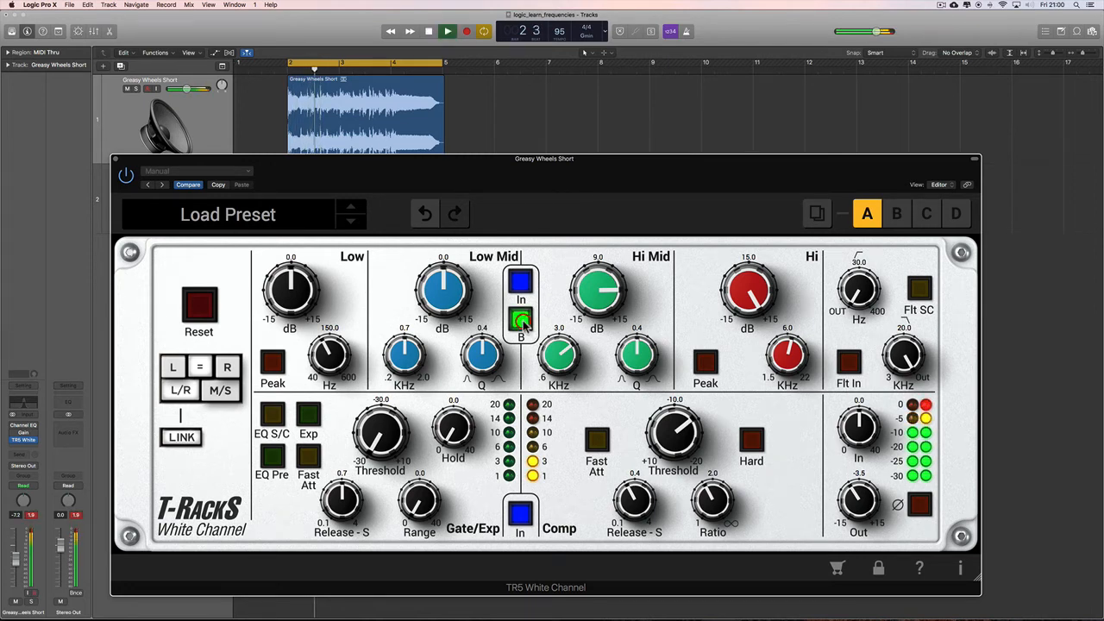
left_click(521, 320)
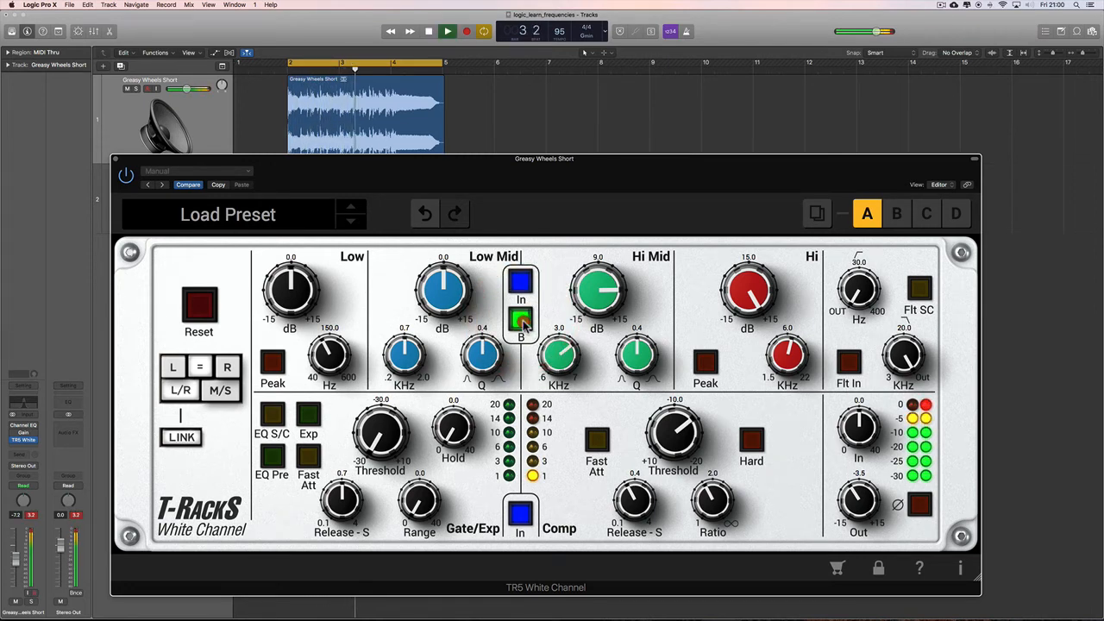
left_click(521, 320)
Lower the Hi frequency to 5 kHz and audition the 15 dB boost with B mode off and on, then stop playback
left_click_drag(789, 369, 791, 389)
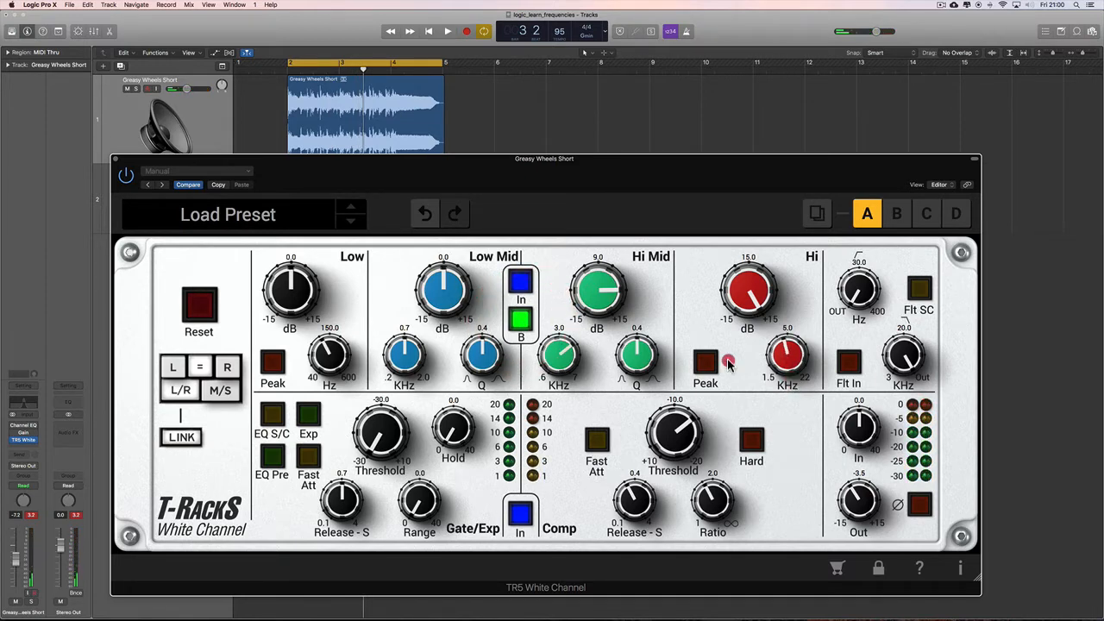
left_click(521, 320)
key("space")
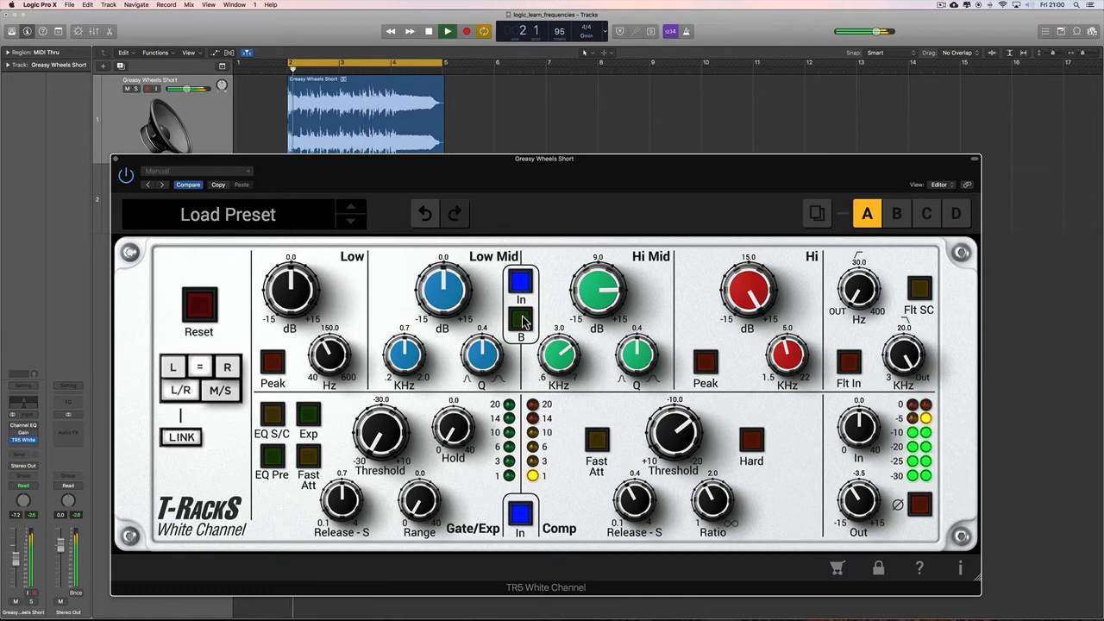
left_click(521, 320)
left_click(521, 320)
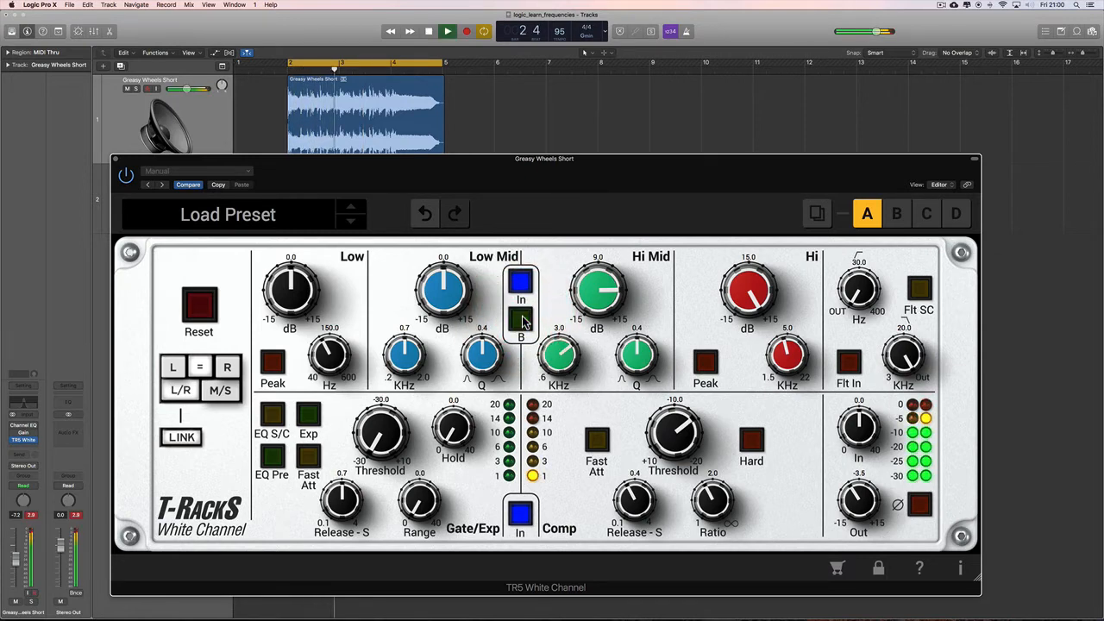
left_click(522, 320)
key("space")
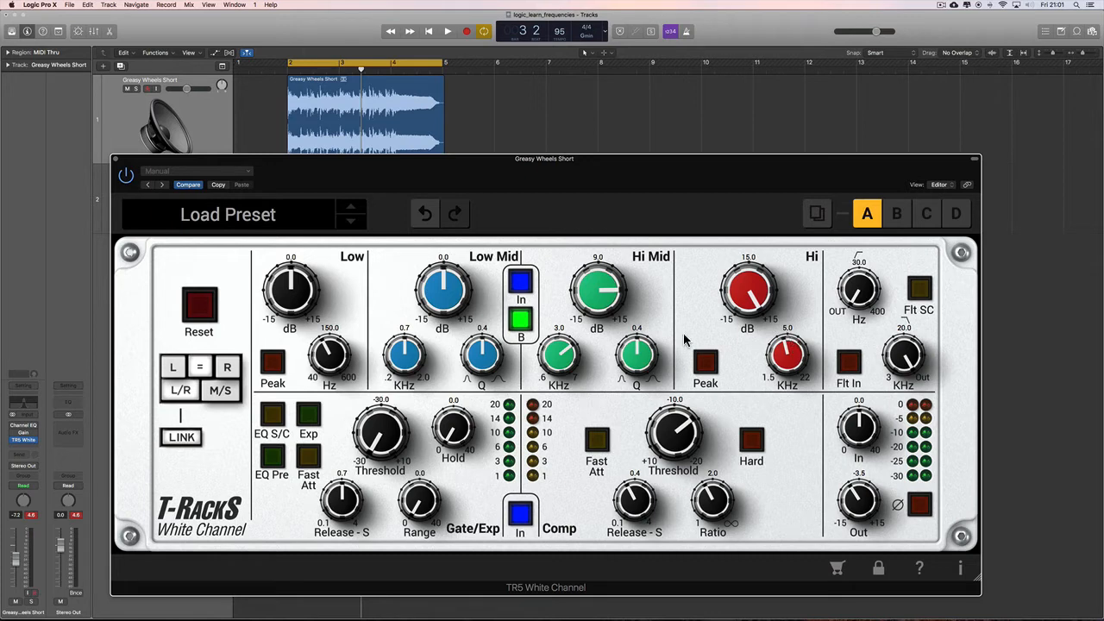
Replay the loop to recheck the 5 kHz Hi boost with B mode toggled, leaving B mode on
key("space")
left_click(520, 324)
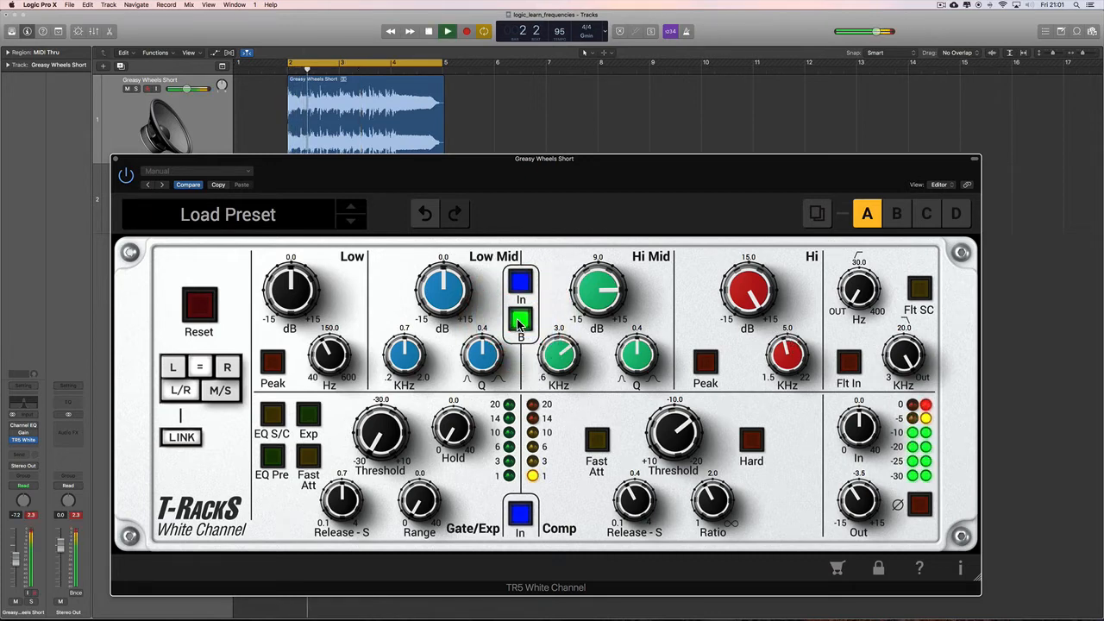
left_click(519, 324)
left_click(519, 323)
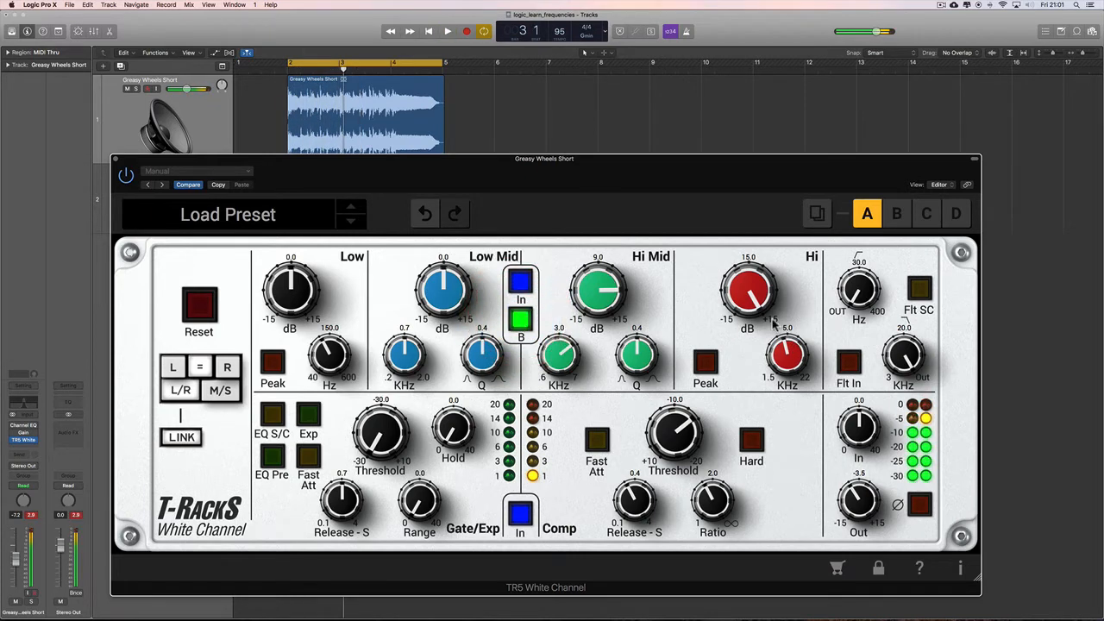
Set the Hi gain to -15 dB and audition the cut with B mode toggled, stopping playback with B mode off
left_click(520, 321)
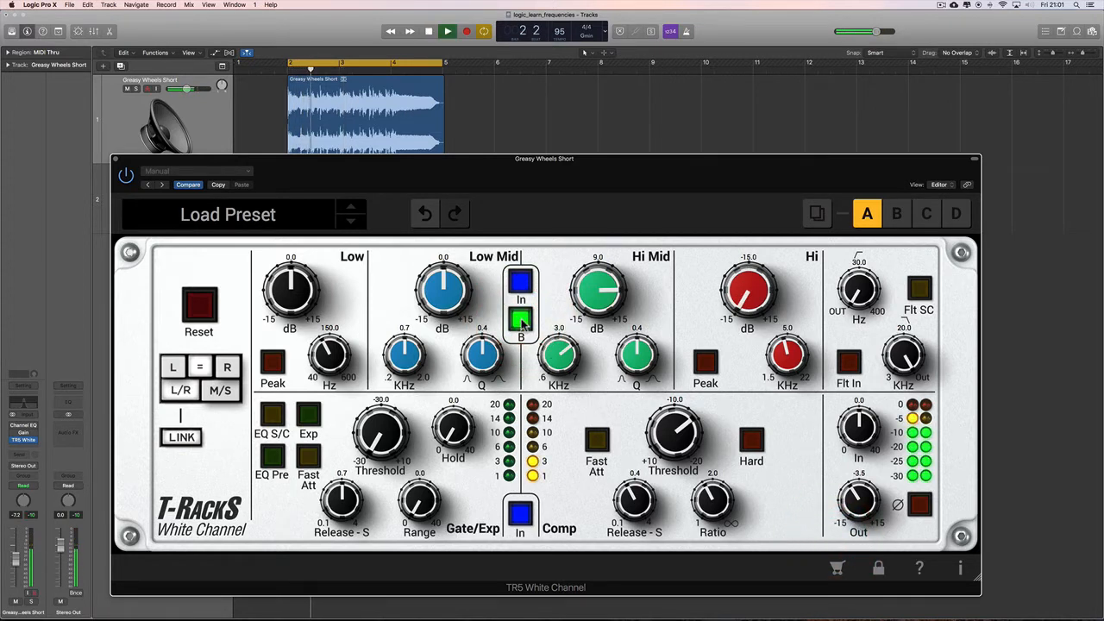
left_click(520, 321)
key("space")
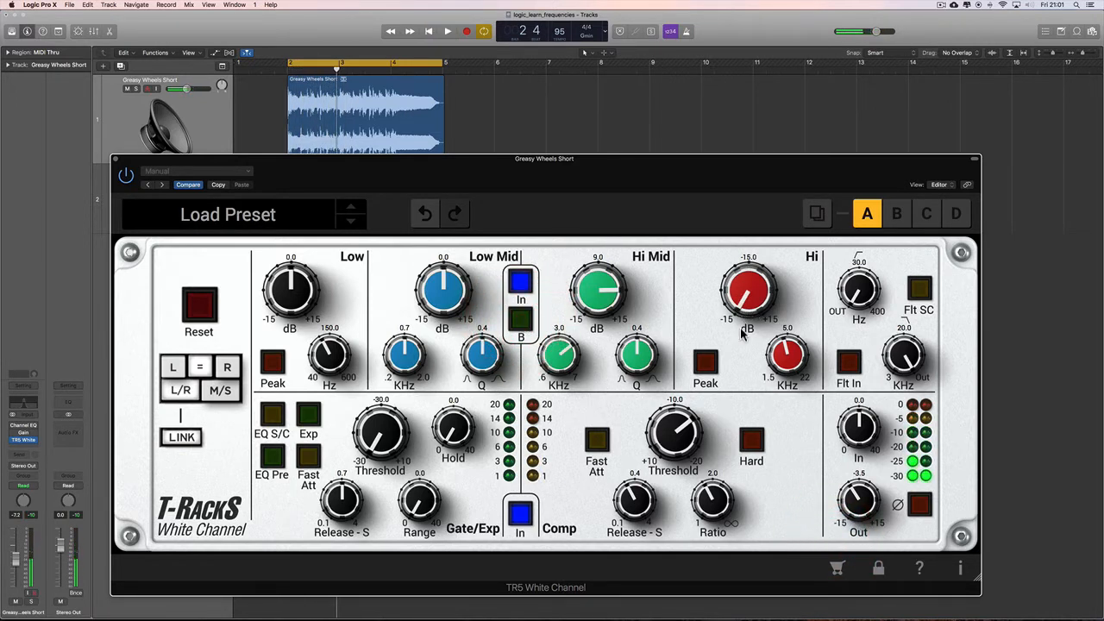
Replay the loop to compare the 15 dB Hi cut starting with B mode off and switching it on
left_click(519, 326)
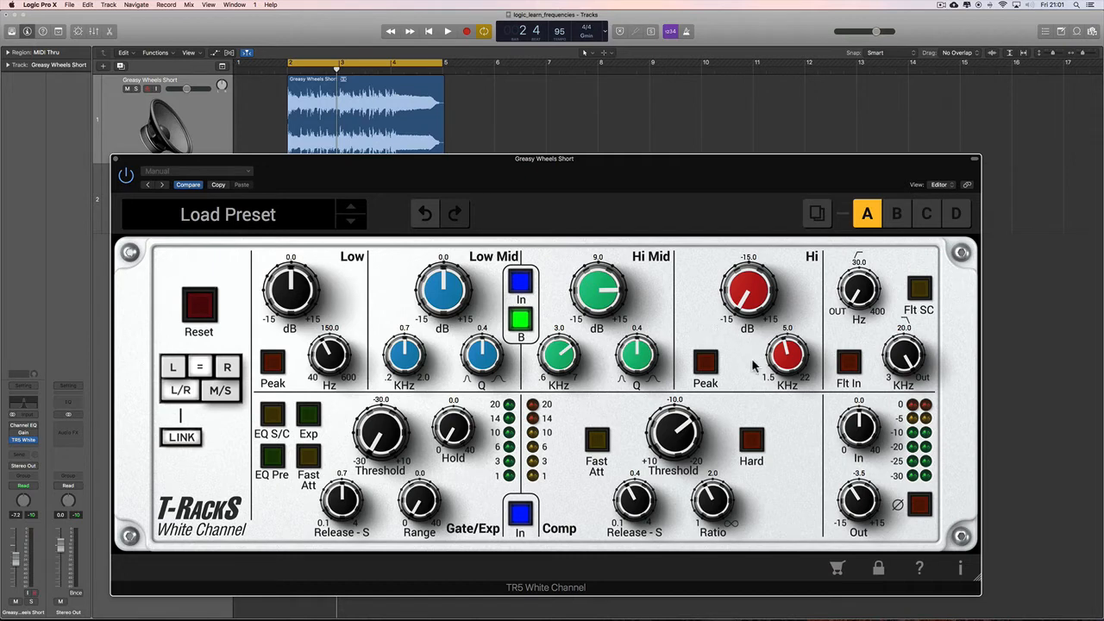
left_click(521, 321)
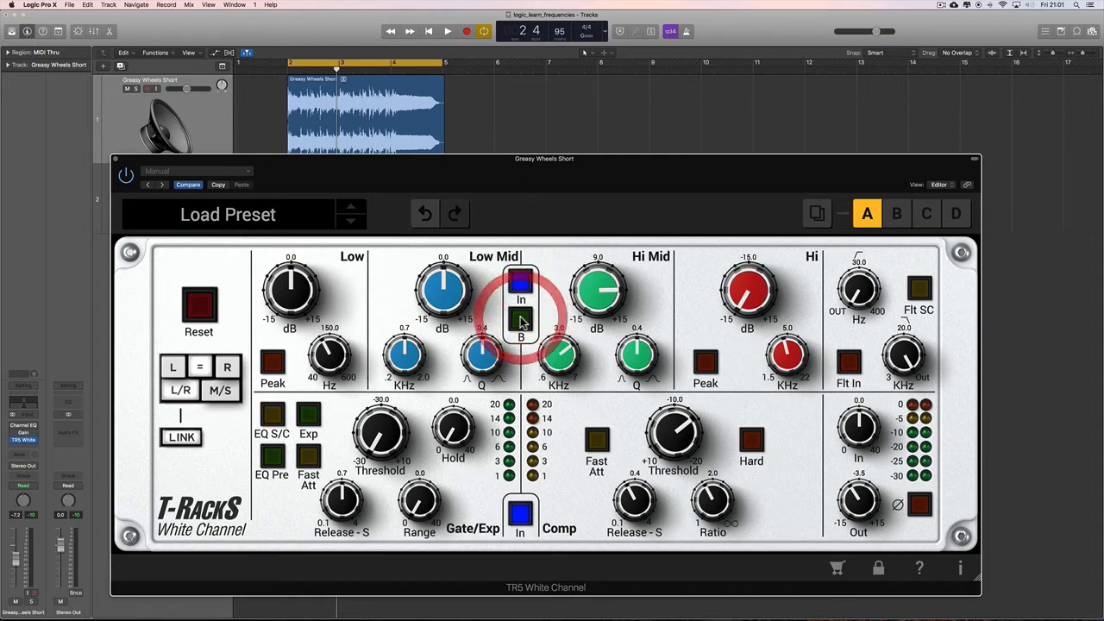
key("space")
left_click(521, 321)
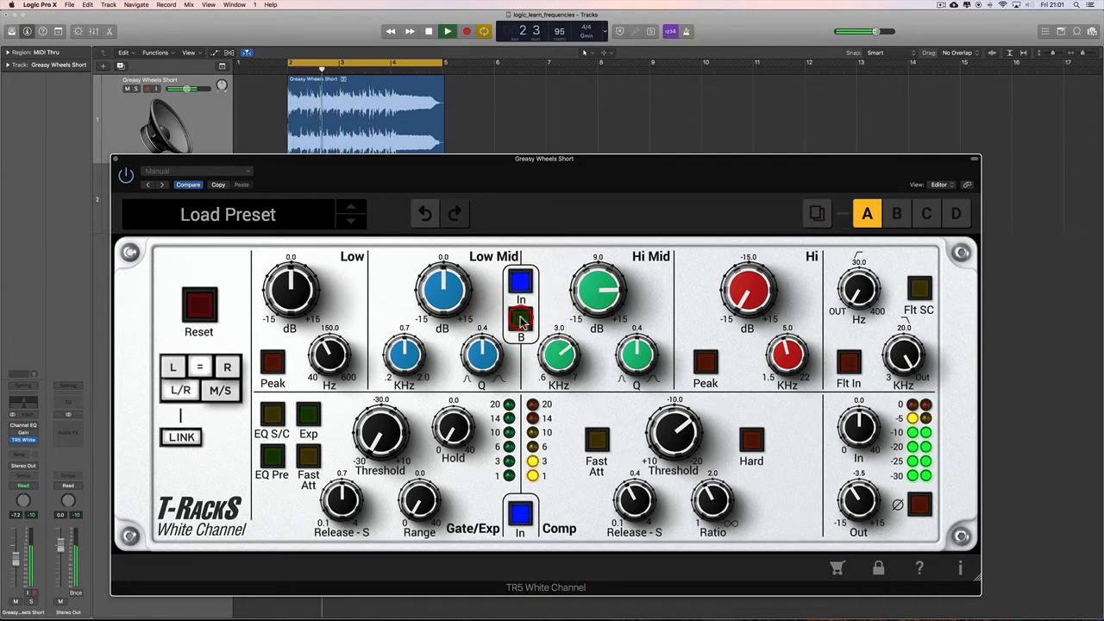
key("space")
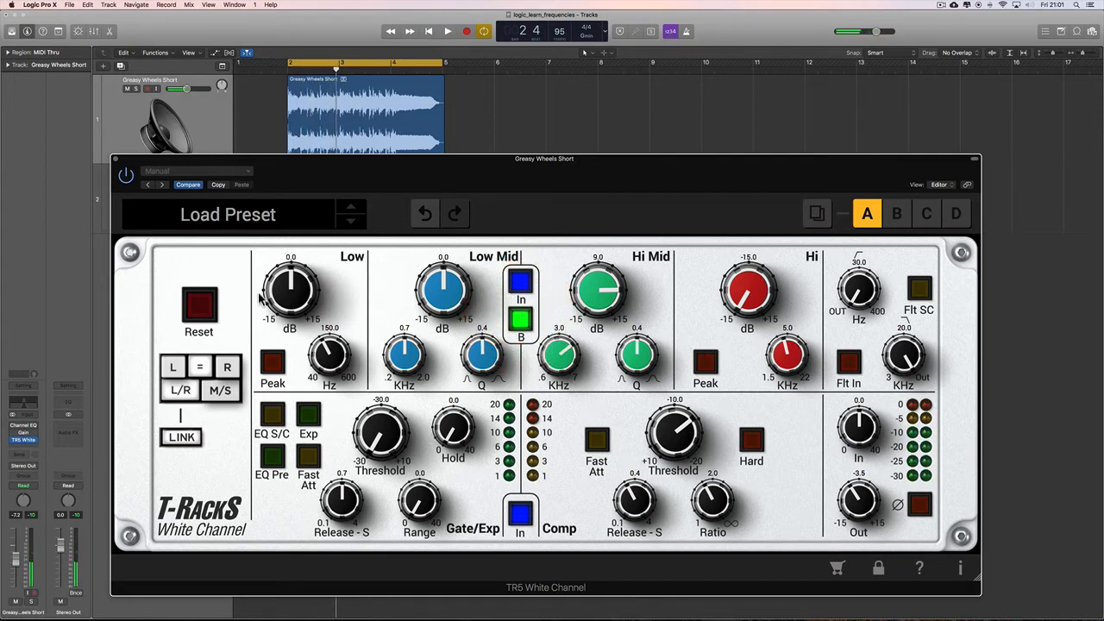
Reset the EQ, and set the Low band's frequency to 200 Hz and its gain to 15 dB
left_click(201, 304)
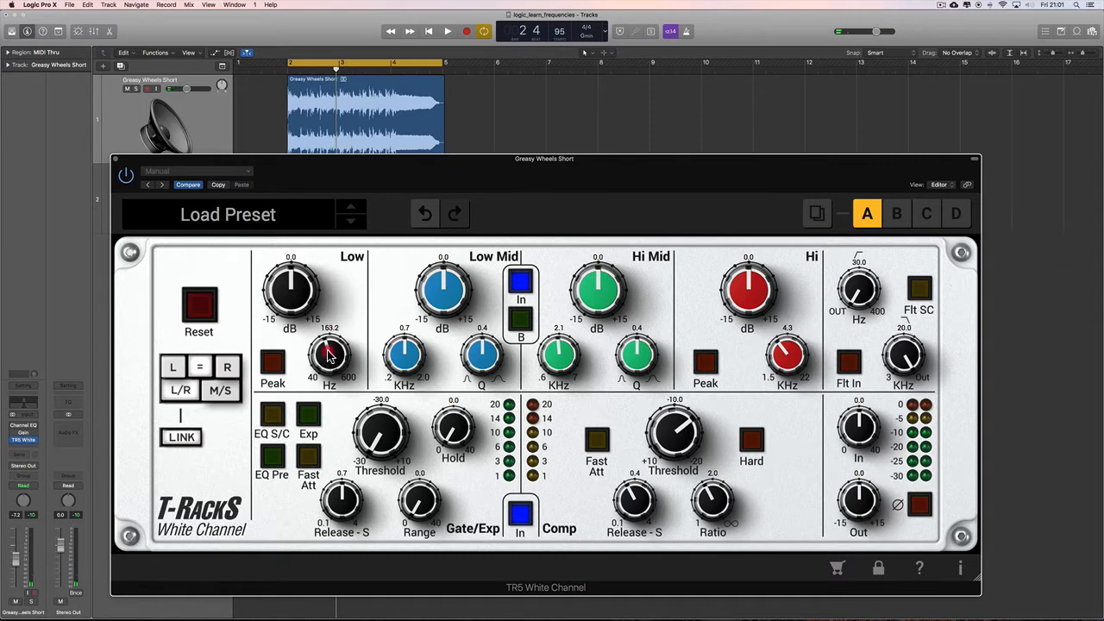
left_click(331, 345)
left_click_drag(291, 308, 293, 115)
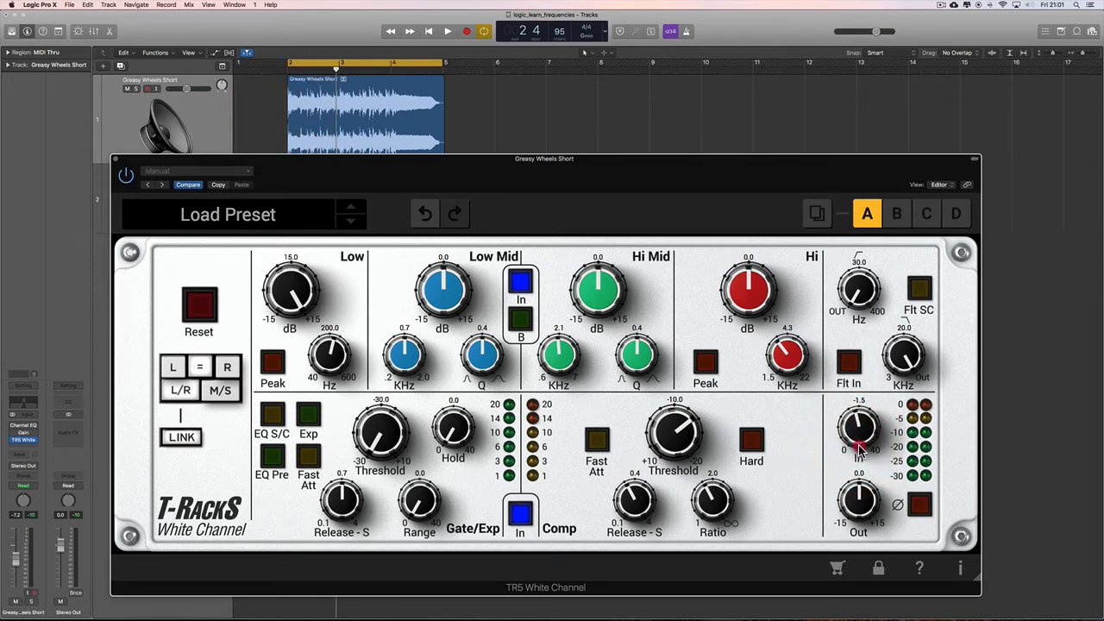
While the loop plays, lower the channel's input level to -4.9 and output level to -5.7
key("space")
mouse_move(861, 433)
left_mouse_down()
mouse_move(869, 521)
mouse_move(862, 433)
left_mouse_up()
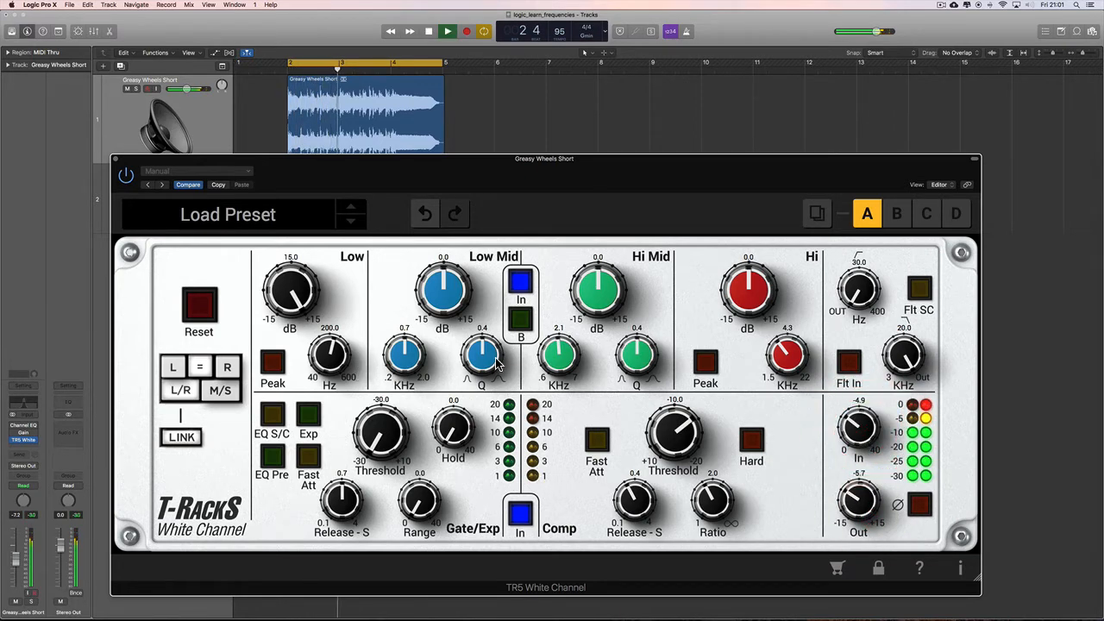
key("space")
Audition the 15 dB Low boost at 200 Hz with the EQ's B mode toggled, and stop playback
left_click(521, 321)
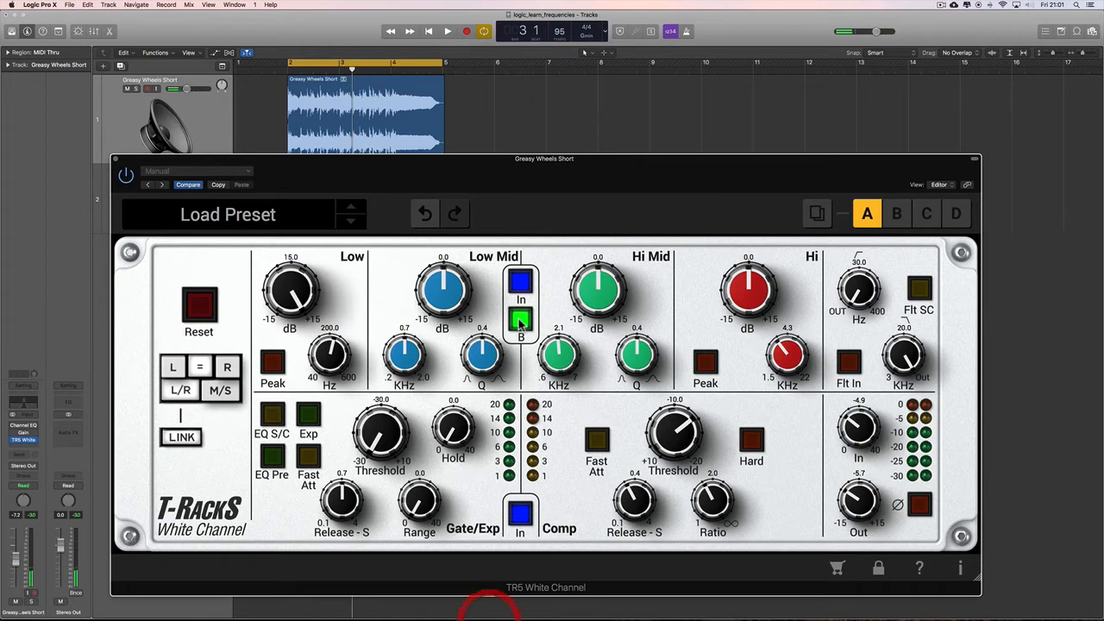
left_click(522, 321)
key("space")
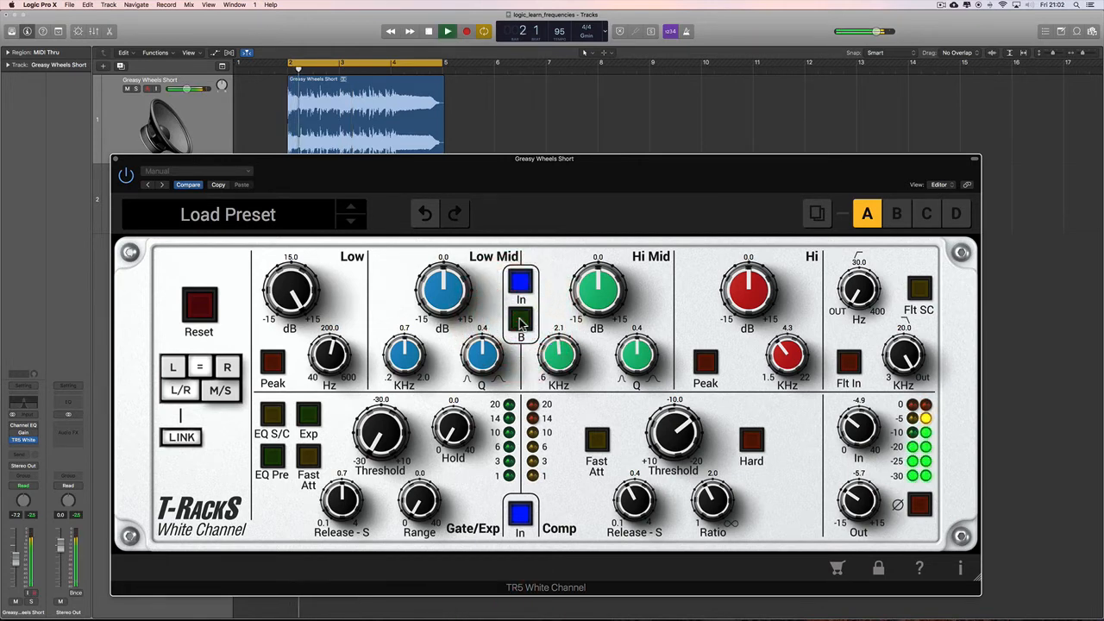
left_click(521, 321)
left_click(521, 321)
left_click(521, 321)
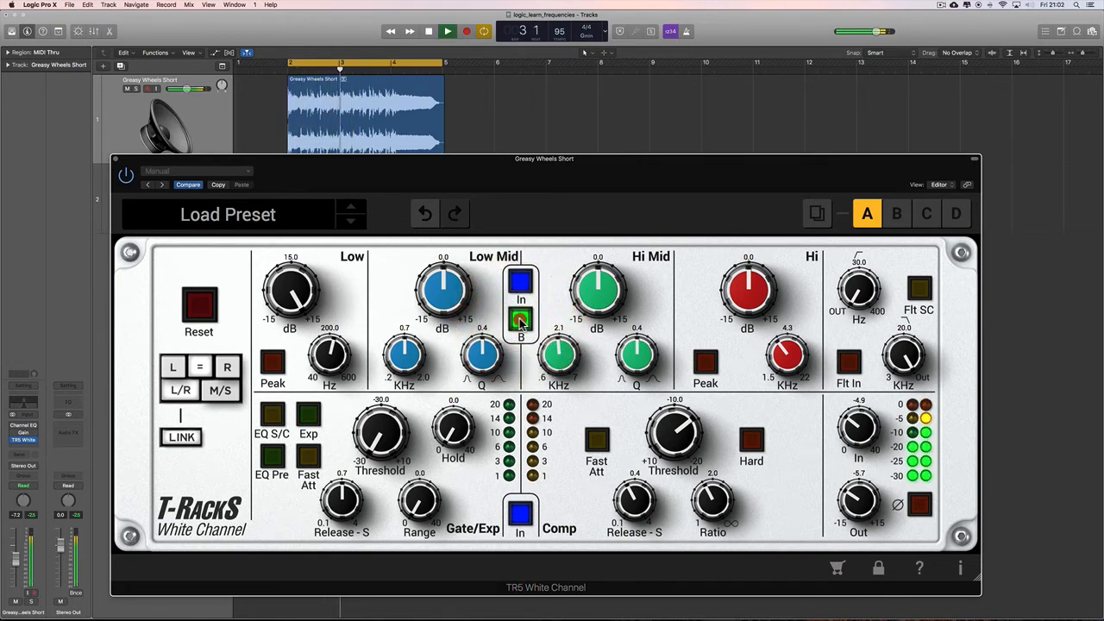
key("space")
Play the loop again and switch B mode repeatedly to compare the Low boost, stopping playback with B mode on
left_click(521, 321)
left_click(521, 320)
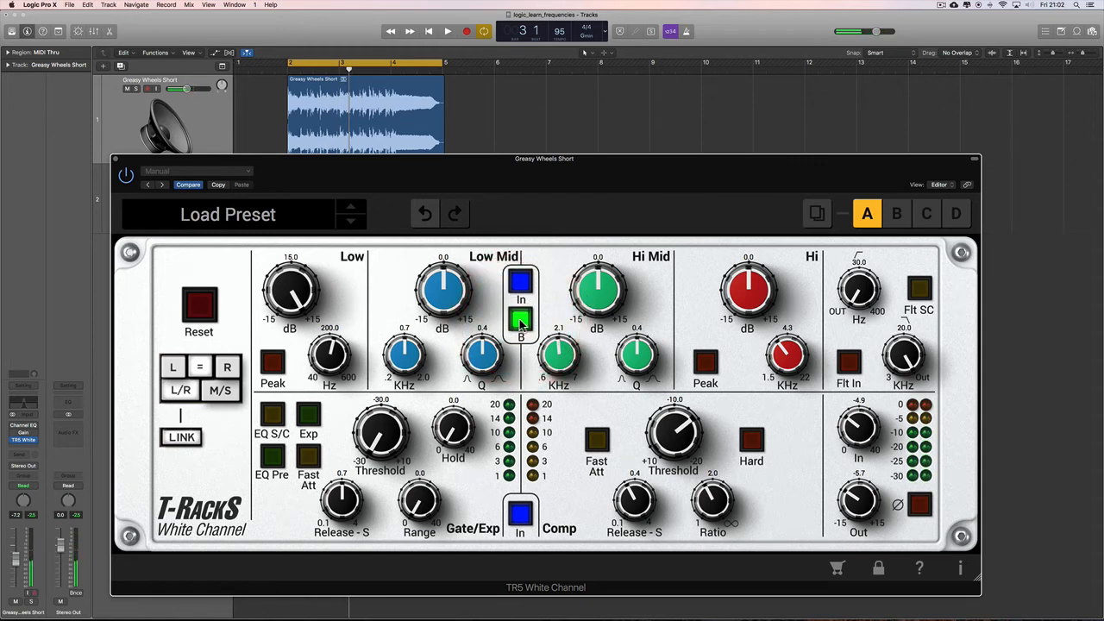
left_click(521, 321)
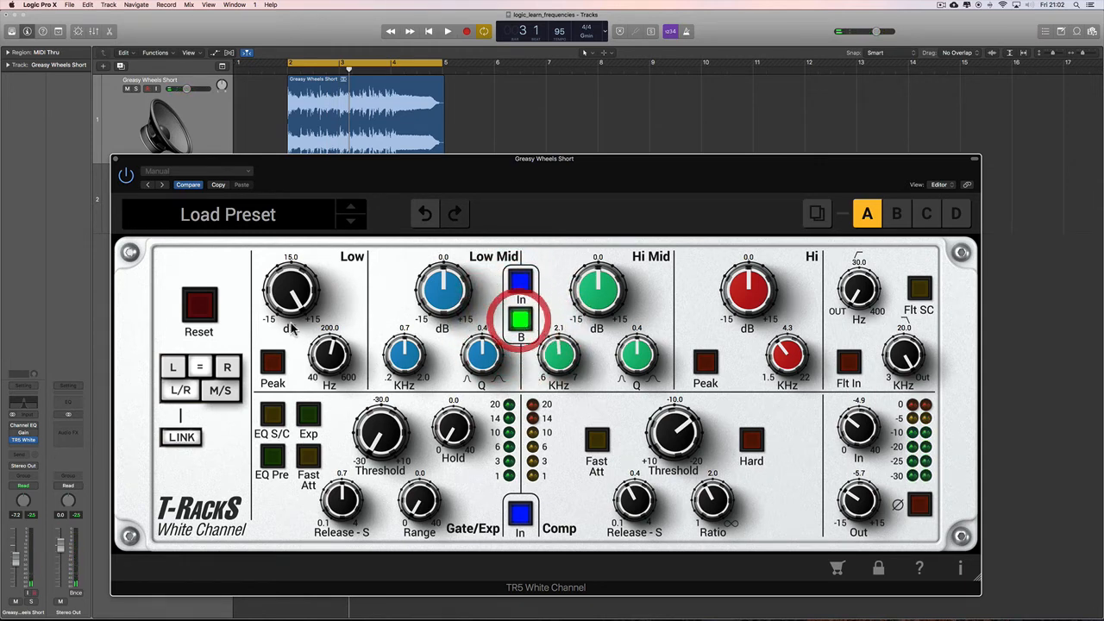
left_click(521, 321)
left_click(521, 321)
key("space")
left_click(521, 321)
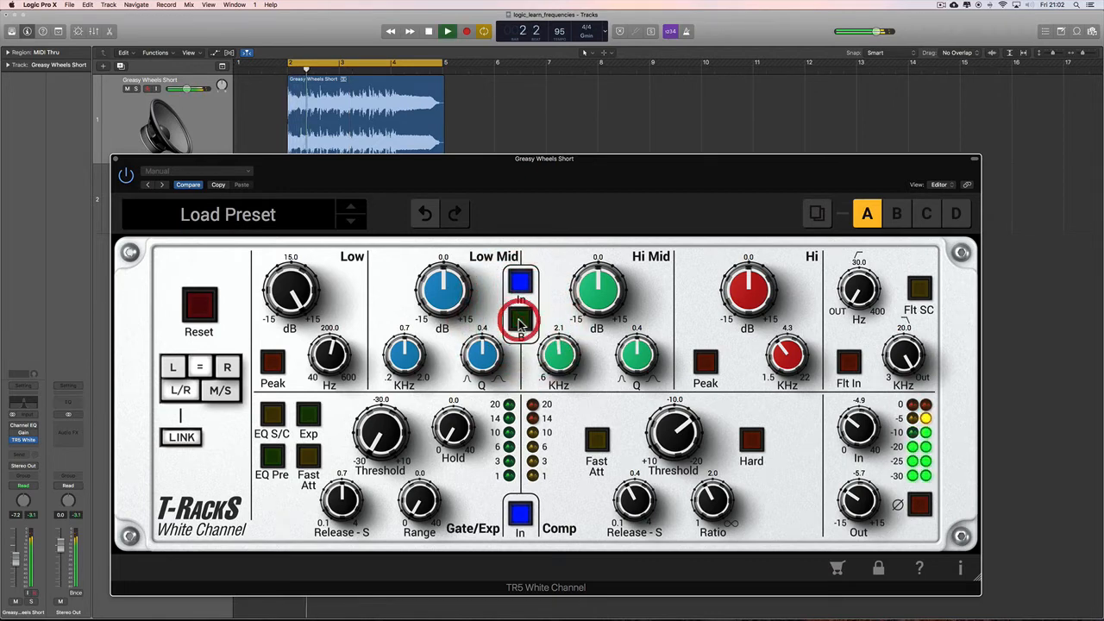
left_click(521, 321)
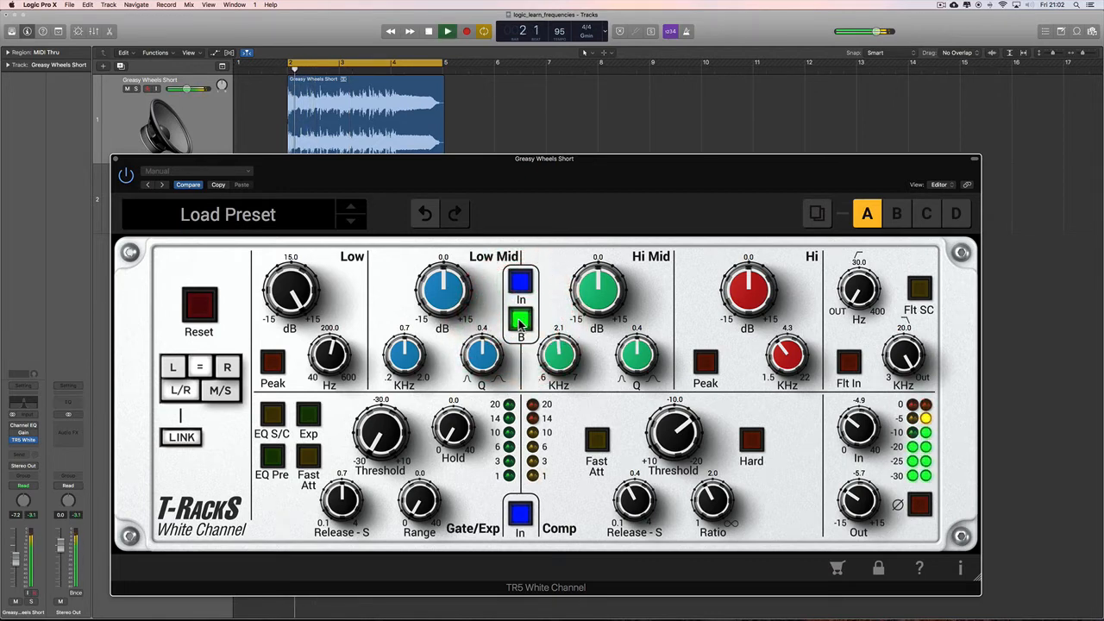
left_click(521, 321)
left_click(521, 321)
left_click(521, 321)
left_click(521, 321)
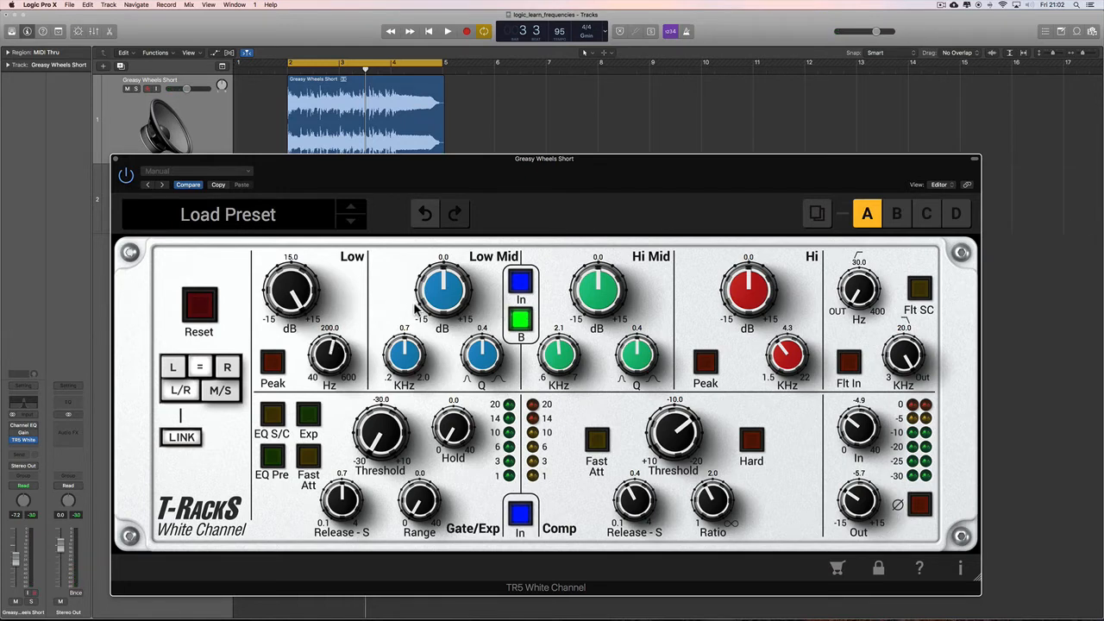
Turn B mode off, replay the loop and toggle B mode to recheck the 200 Hz Low boost
left_click(520, 322)
key("space")
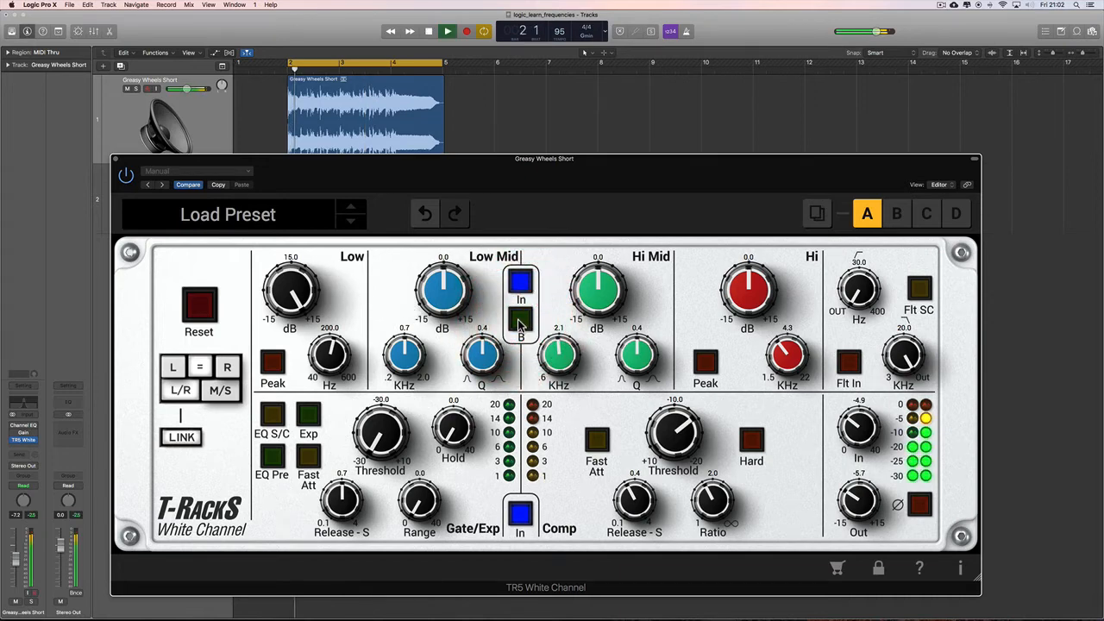
left_click(520, 322)
left_click(521, 322)
left_click(521, 323)
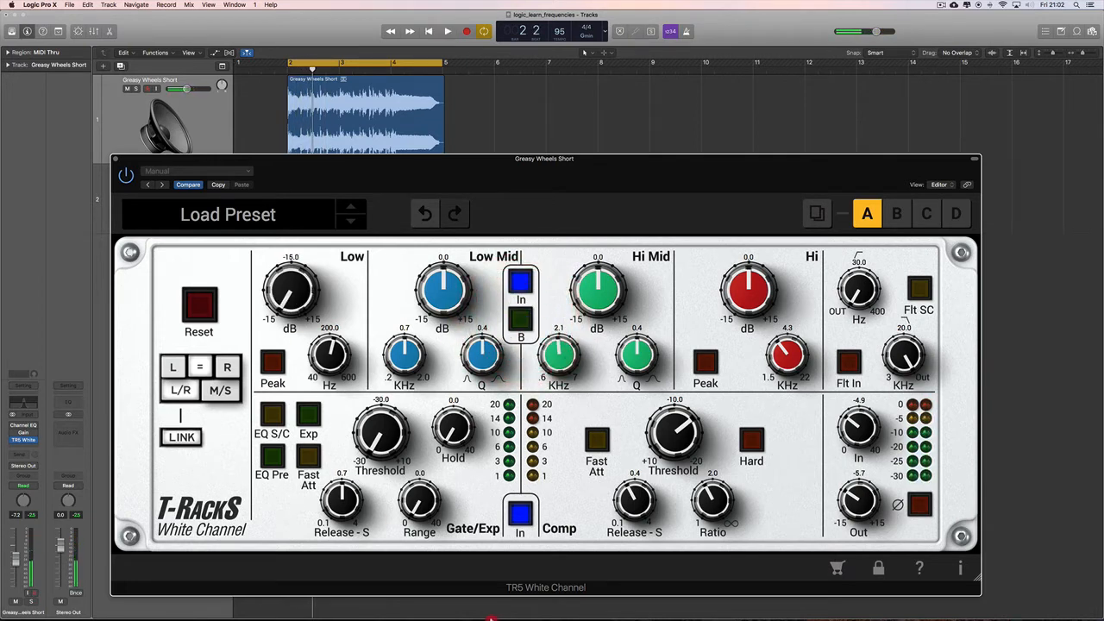
Set the Low gain to -15 dB and audition the 200 Hz cut with B mode toggled, leaving B mode on
key("space")
left_click(521, 322)
left_click(522, 323)
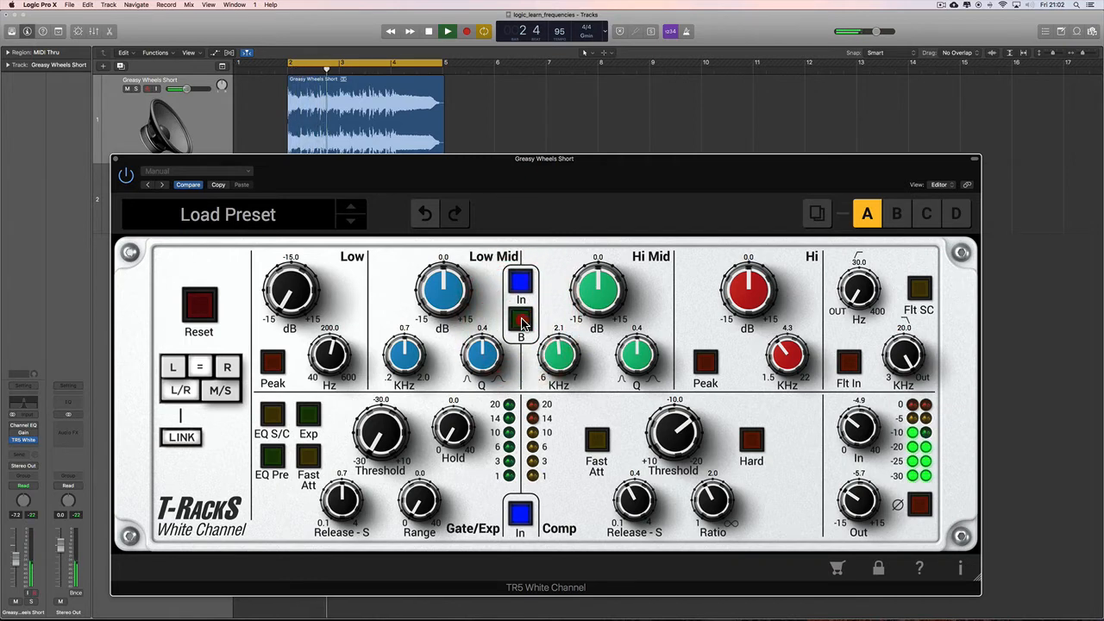
left_click(522, 323)
key("space")
Raise the Low frequency to 300 Hz and audition the 15 dB cut with B mode off and on, then stop playback
left_click_drag(330, 354, 331, 316)
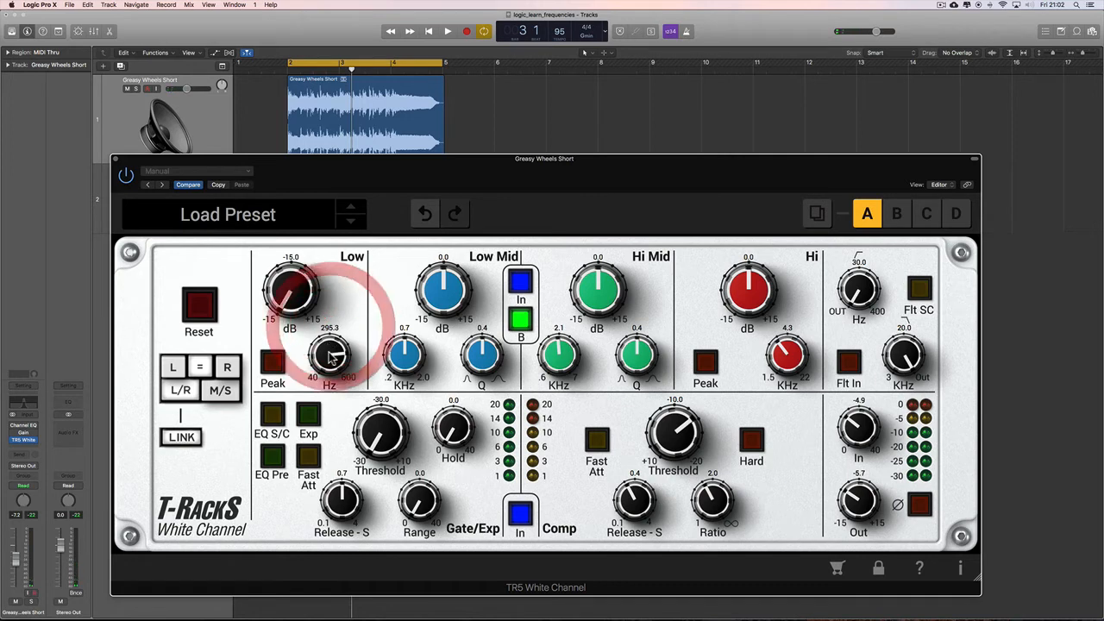
double_click(330, 327)
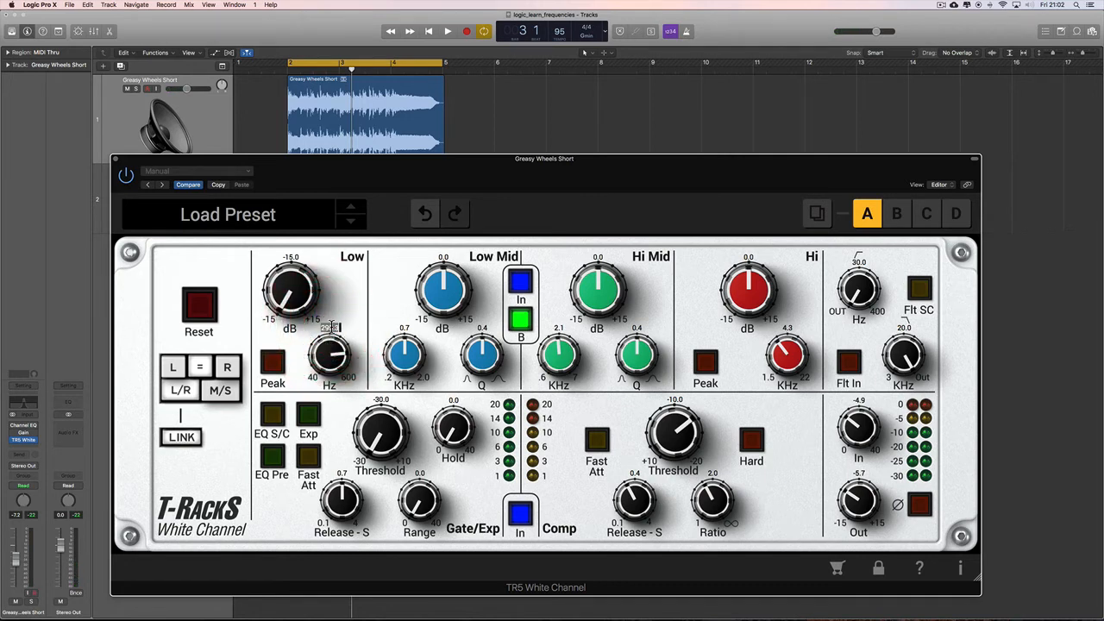
left_click(519, 320)
key("space")
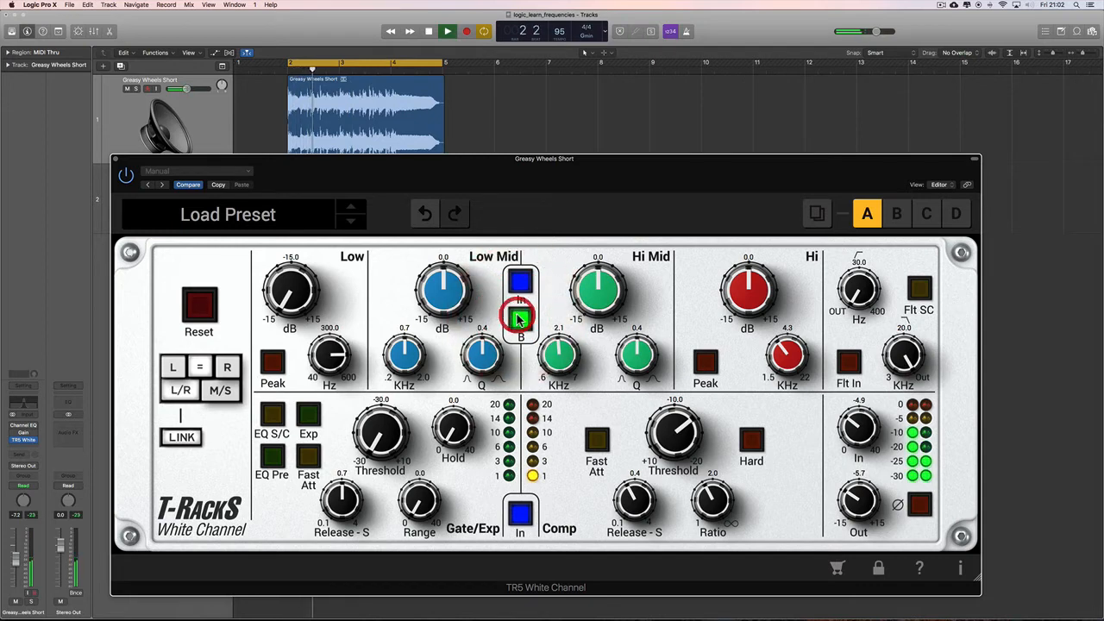
left_click(519, 320)
left_click(519, 320)
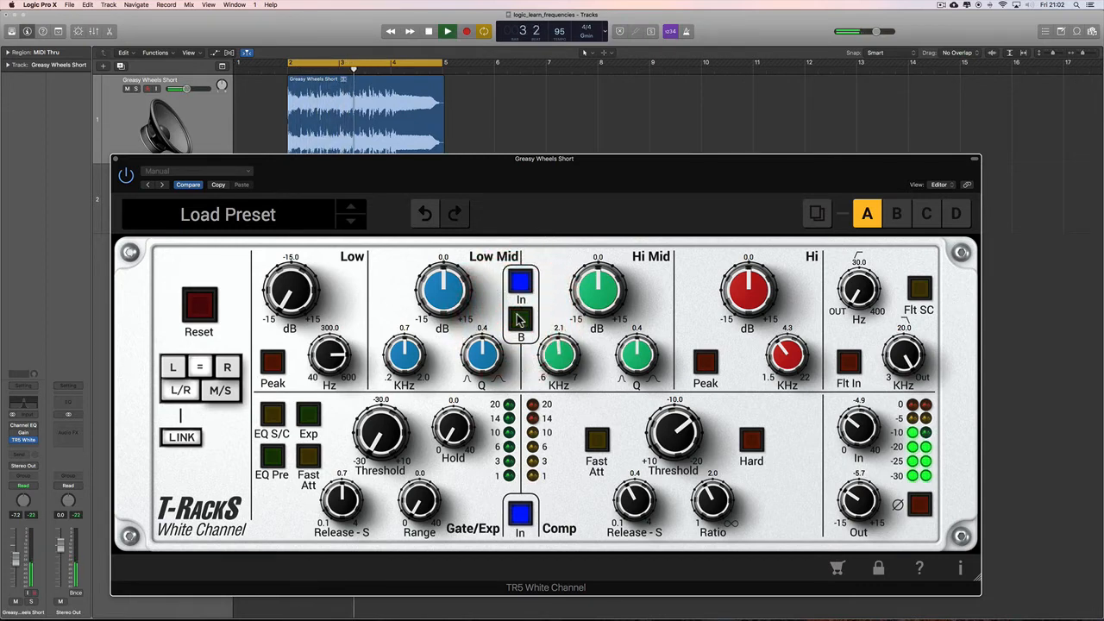
key("space")
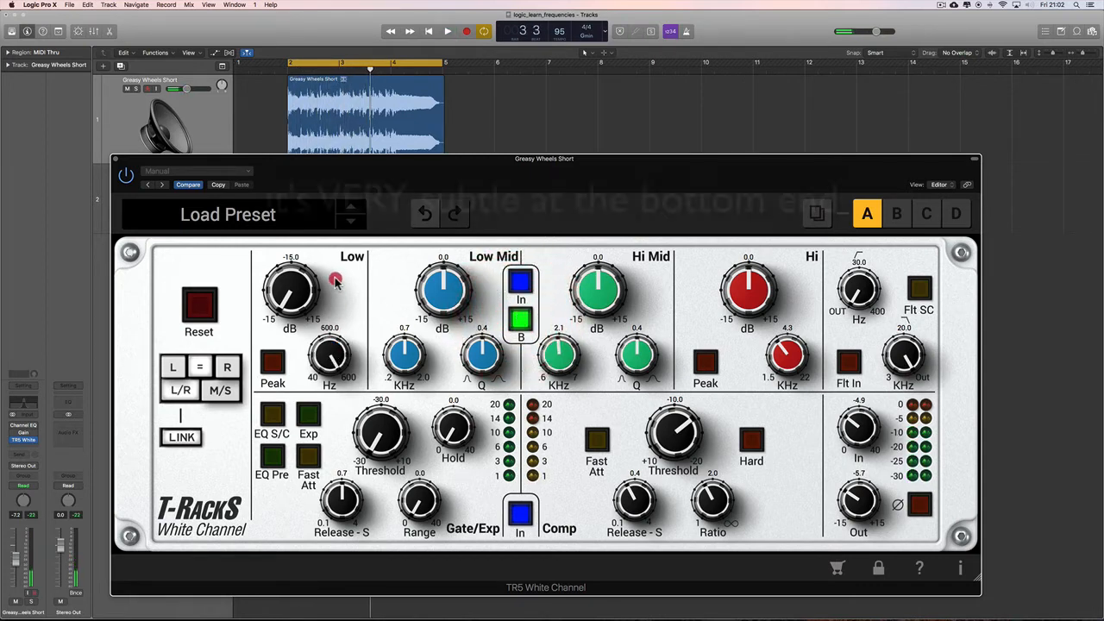
Play the loop and toggle B mode to compare the 15 dB Low cut at 600 Hz, stopping with B mode on
left_click(522, 288)
key("space")
left_click(521, 320)
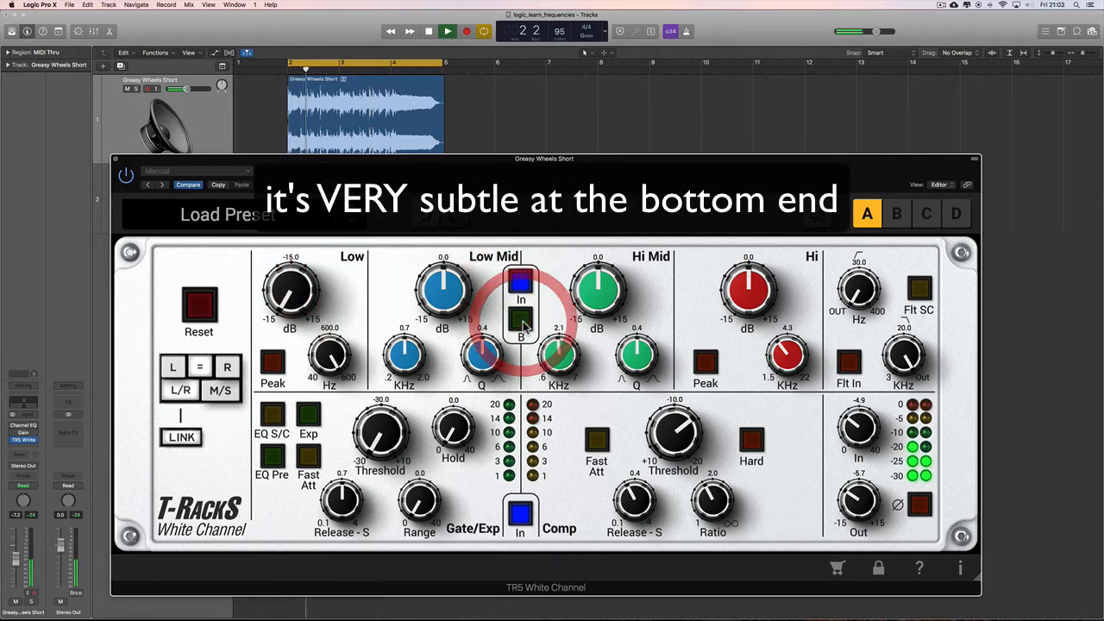
left_click(521, 320)
left_click(521, 320)
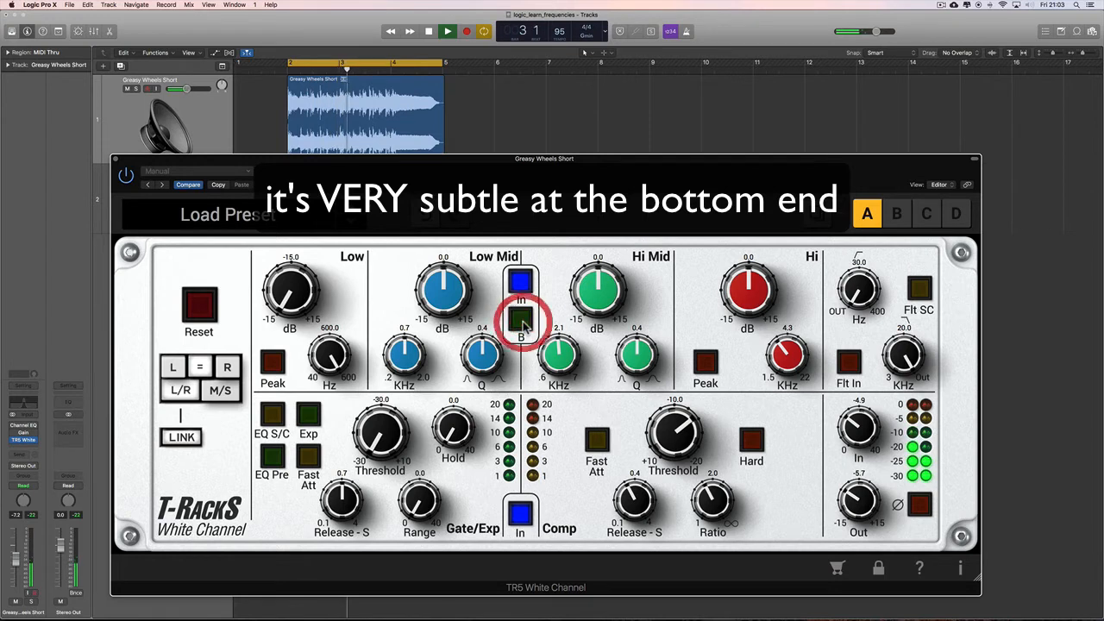
left_click(521, 320)
key("space")
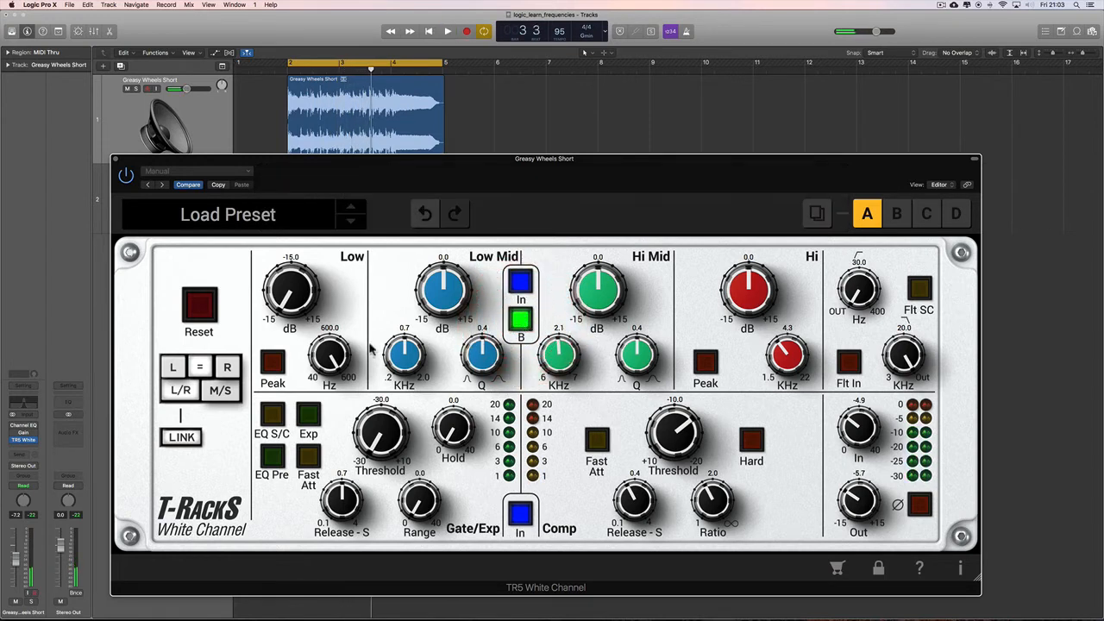
Set the Low frequency to about 136 Hz and audition the 15 dB cut with B mode toggled, leaving B mode off
left_click_drag(330, 355, 385, 471)
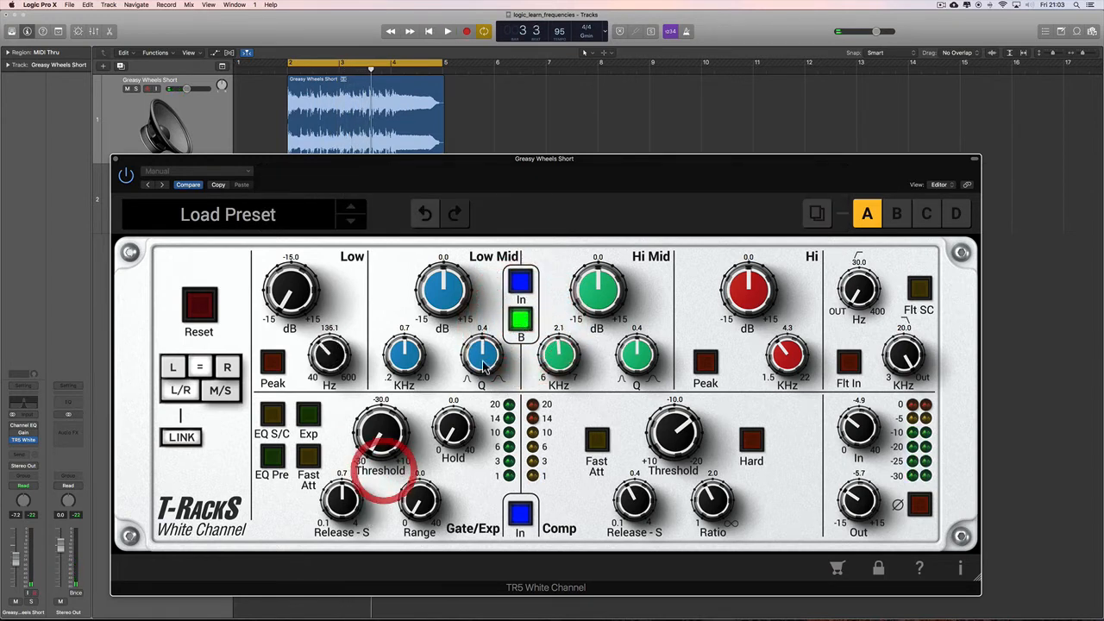
key("space")
left_click(521, 321)
left_click(521, 321)
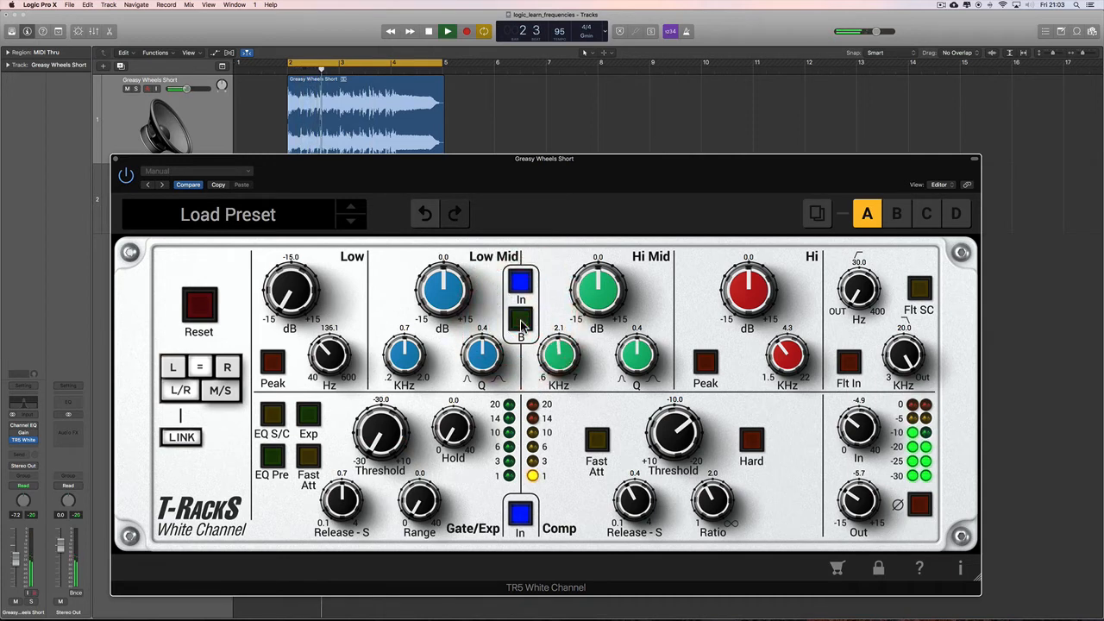
left_click(521, 321)
key("space")
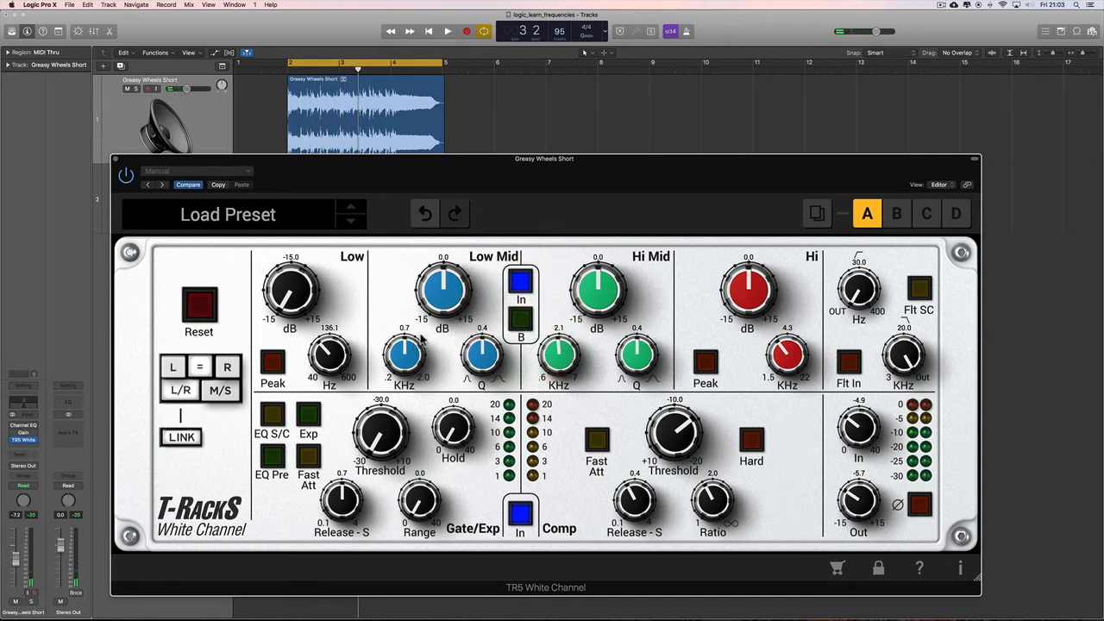
Replay the loop and toggle B mode to recheck the Low cut at about 136 Hz, stopping with B mode off
key("space")
left_click(521, 321)
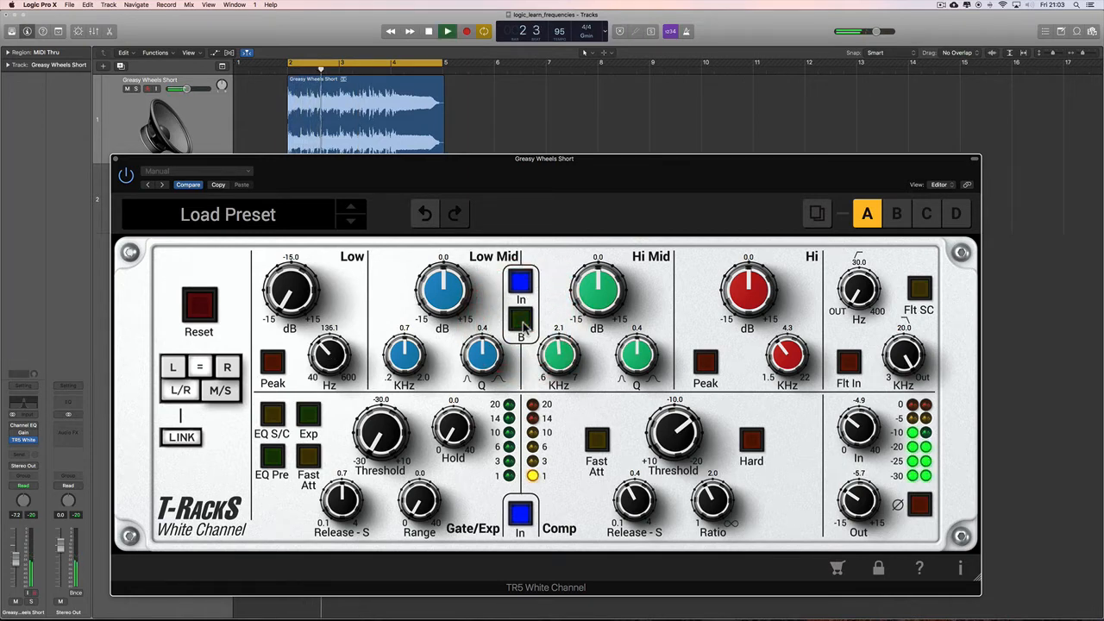
left_click(521, 321)
left_click(521, 321)
key("space")
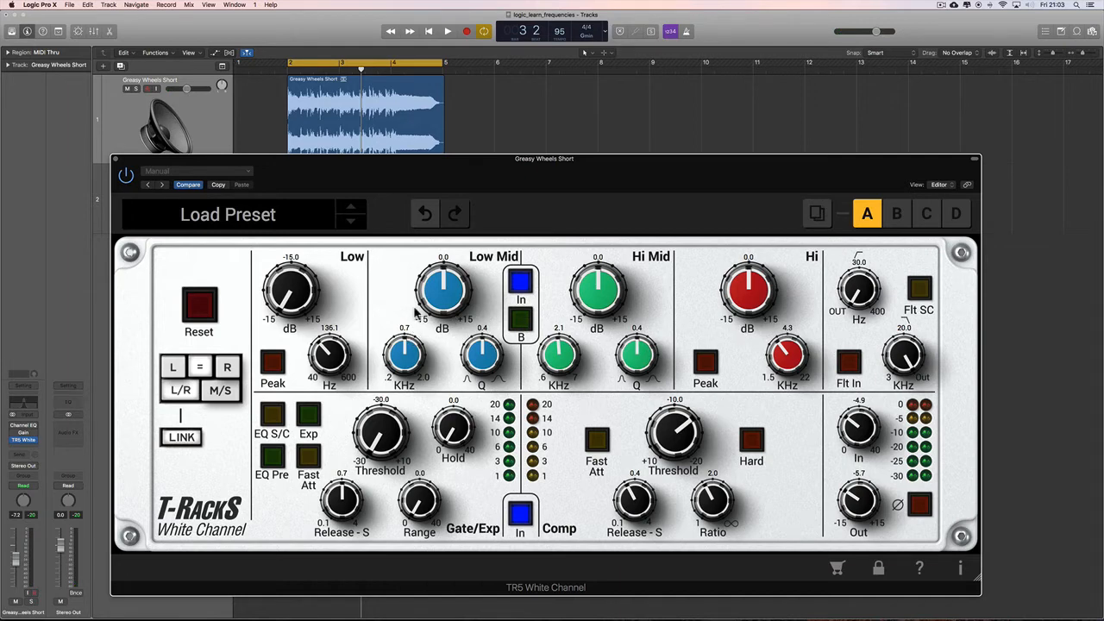
left_click_drag(422, 166, 412, 157)
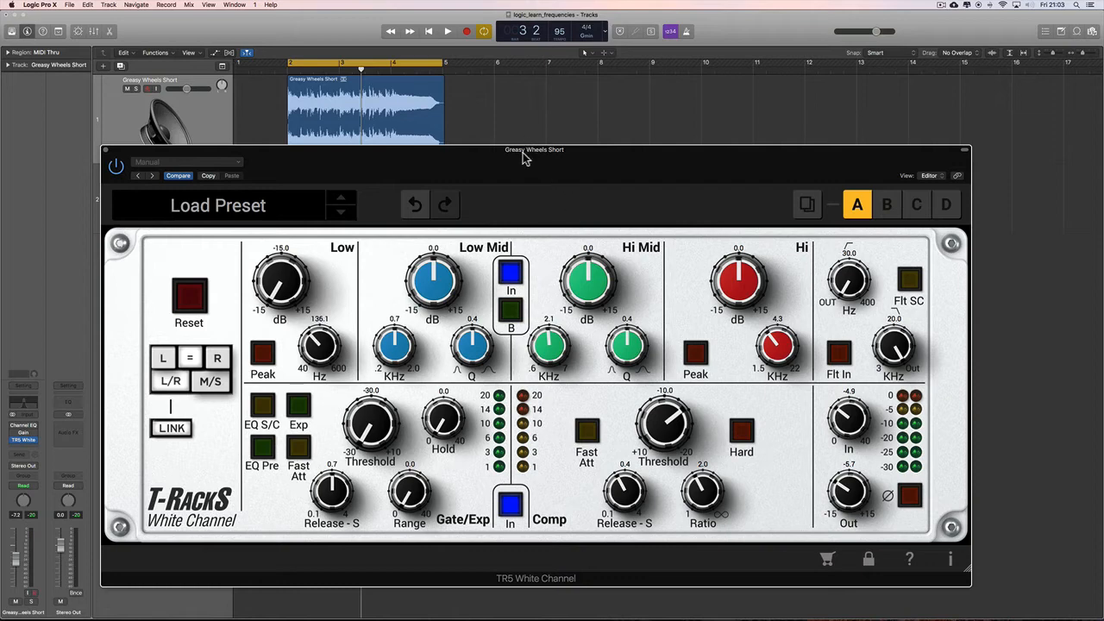
left_click_drag(524, 157, 510, 155)
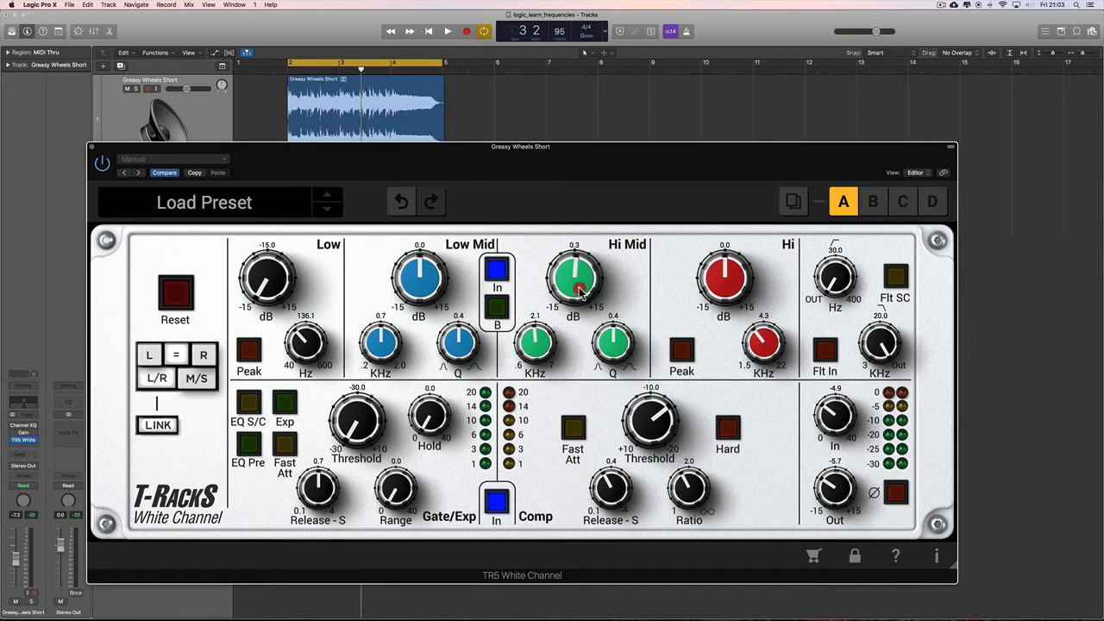
left_click_drag(580, 292, 575, 293)
left_click_drag(540, 333, 543, 334)
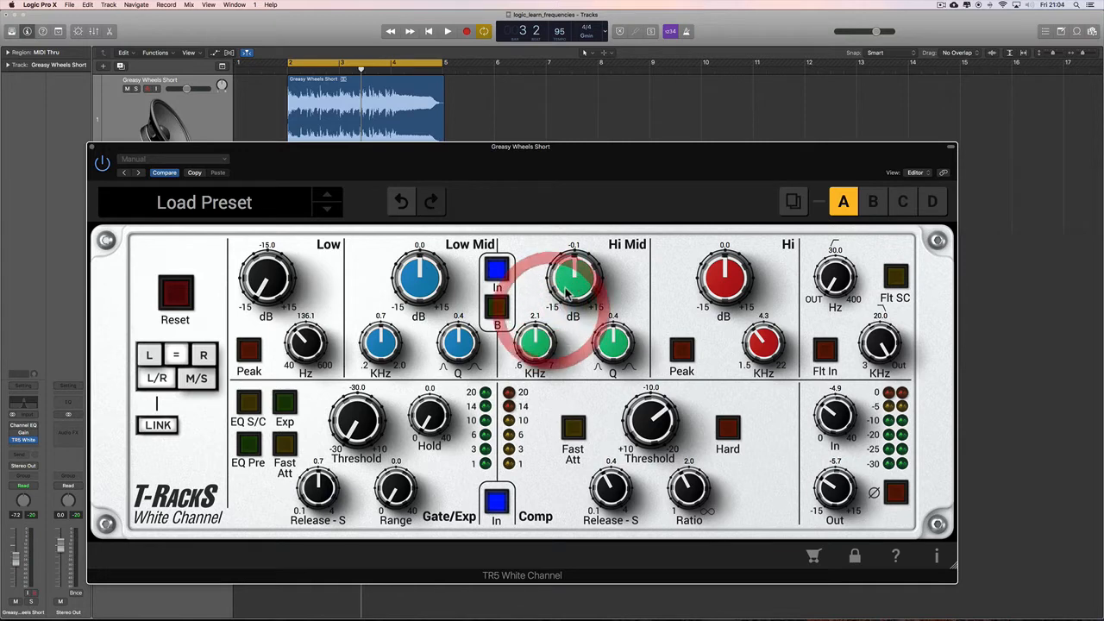
left_click_drag(568, 293, 567, 291)
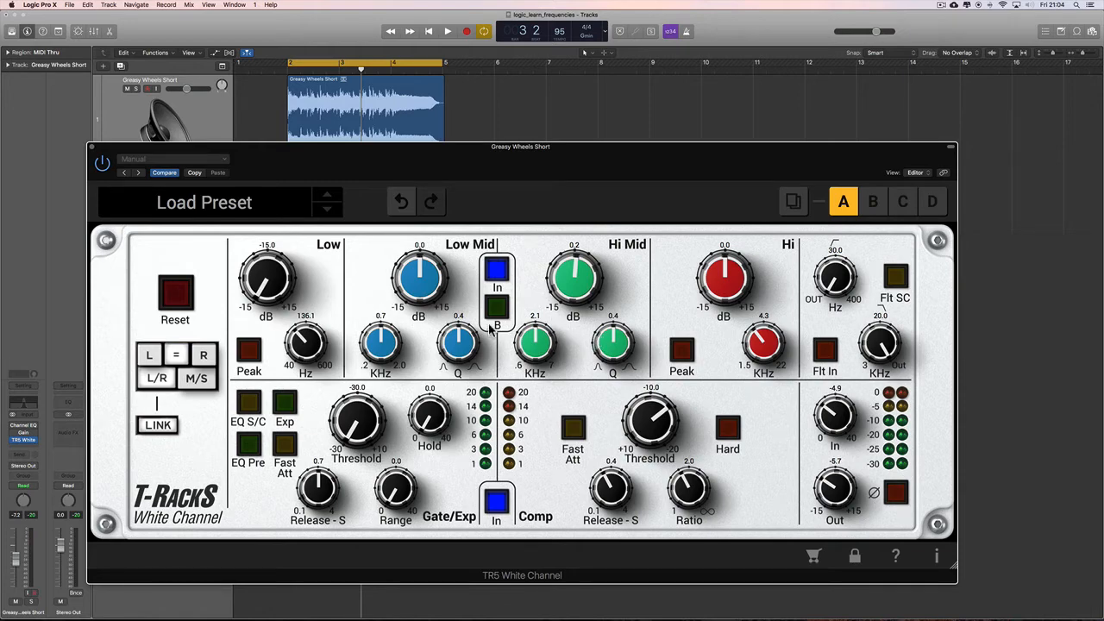
mouse_move(544, 169)
left_mouse_down()
mouse_move(547, 141)
mouse_move(550, 164)
left_mouse_up()
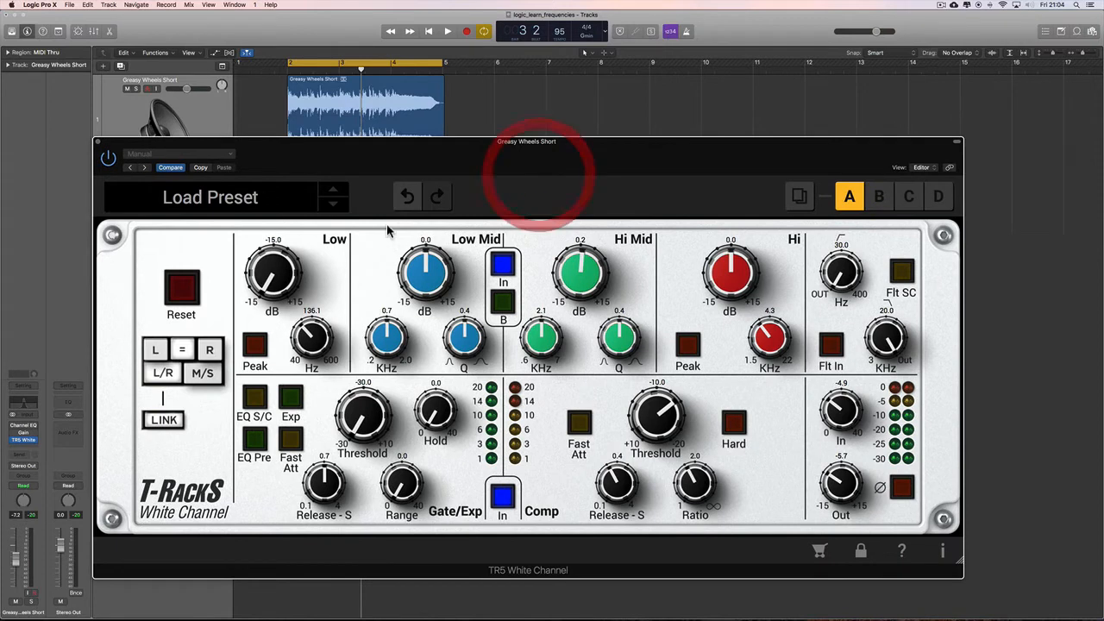
left_click_drag(306, 151, 334, 149)
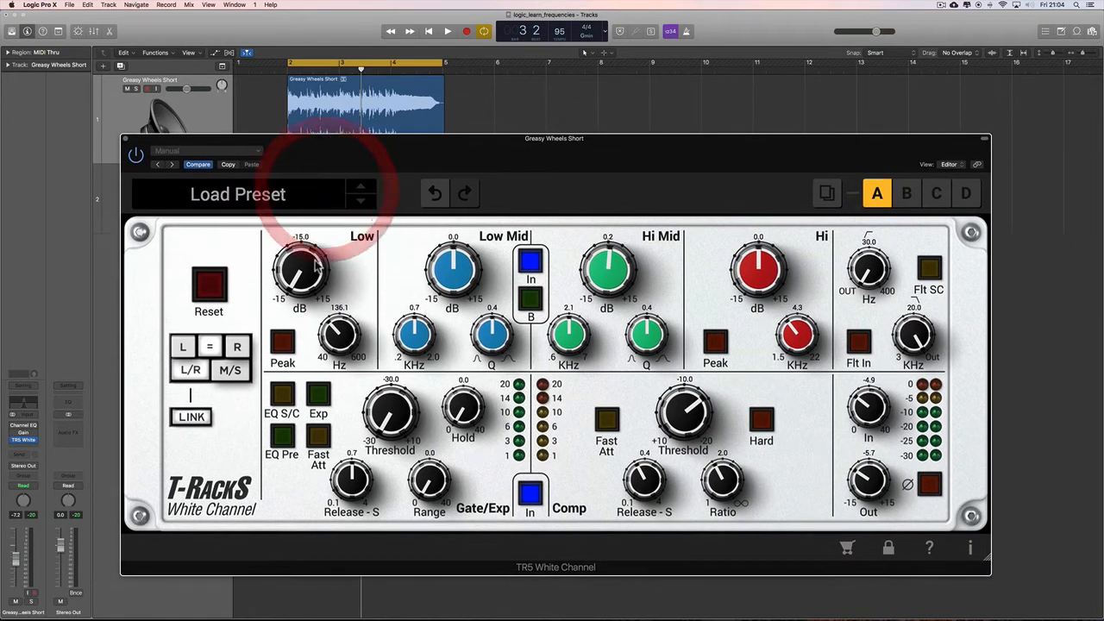
Reset the channel to its defaults and raise the Low gain to 8.2 dB during playback
left_click(209, 283)
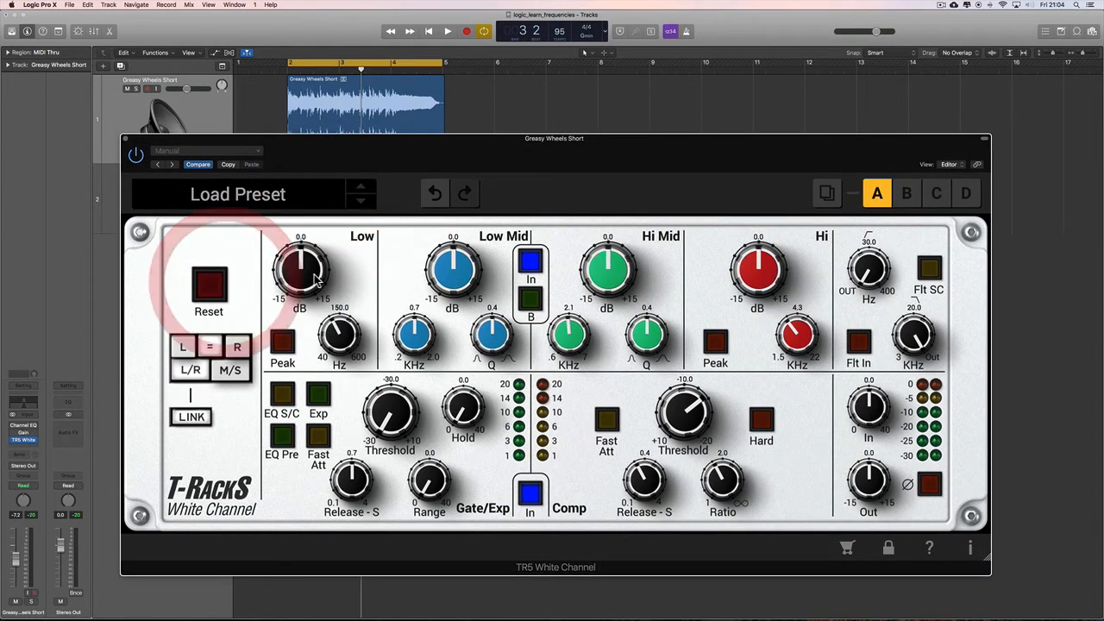
key("space")
mouse_move(306, 272)
left_mouse_down()
mouse_move(306, 216)
mouse_move(306, 269)
left_mouse_up()
Audition the 150 Hz Low boost with Peak mode on and off, leaving Peak on and playback stopped
key("space")
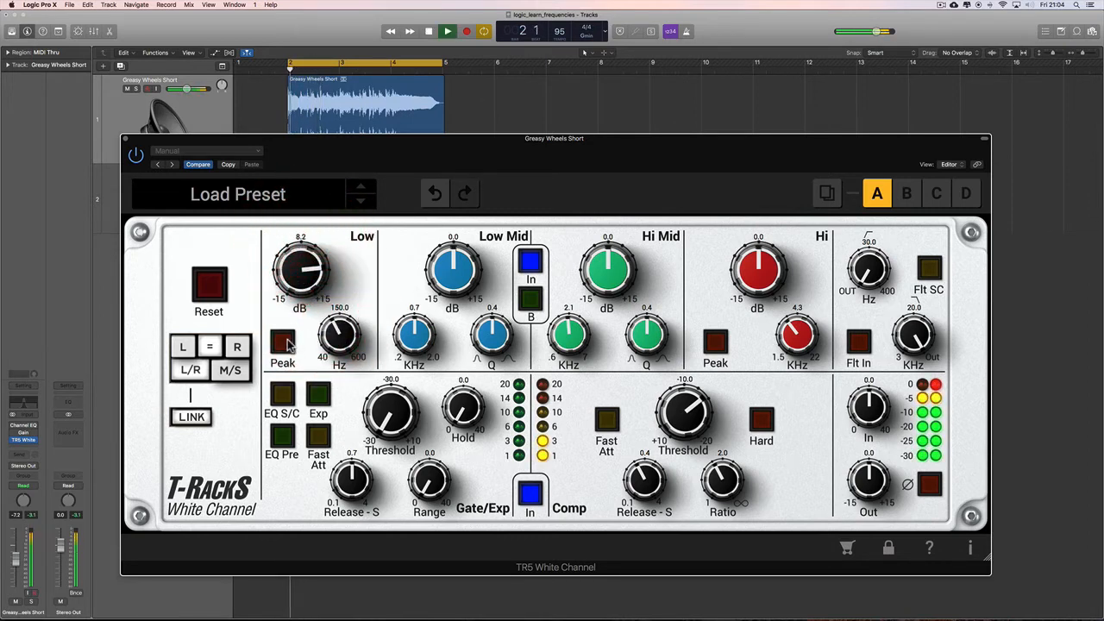
left_click(283, 343)
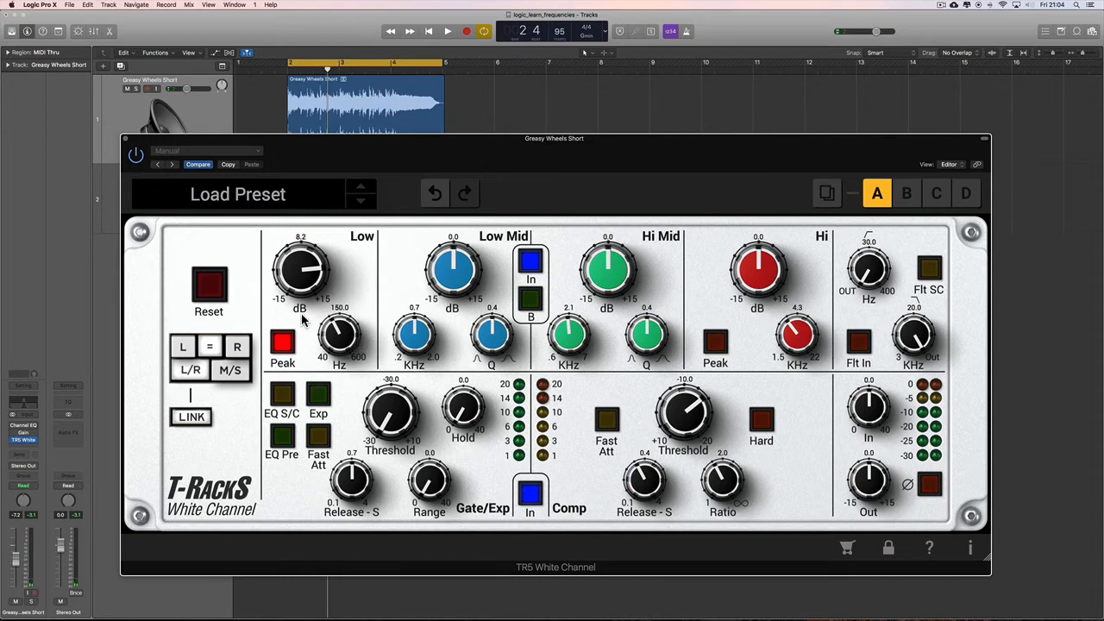
key("space")
left_click(284, 343)
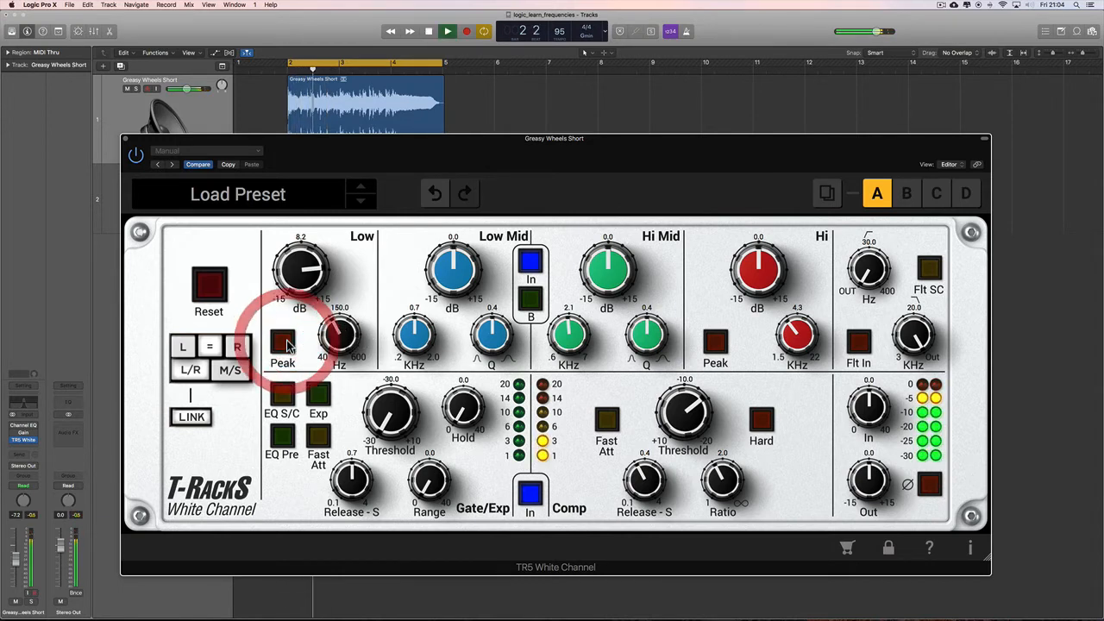
left_click(285, 343)
key("space")
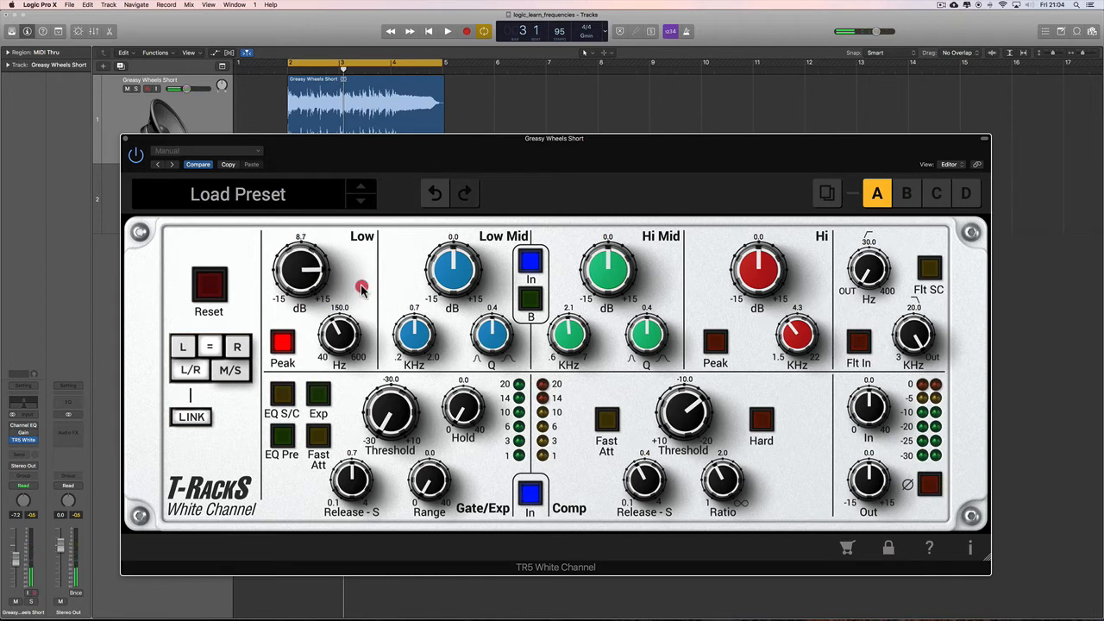
Set the Low gain to 8.7 dB and audition the Peak-mode boost with B mode toggled, leaving B mode off
left_click(362, 288)
key("space")
left_click(530, 300)
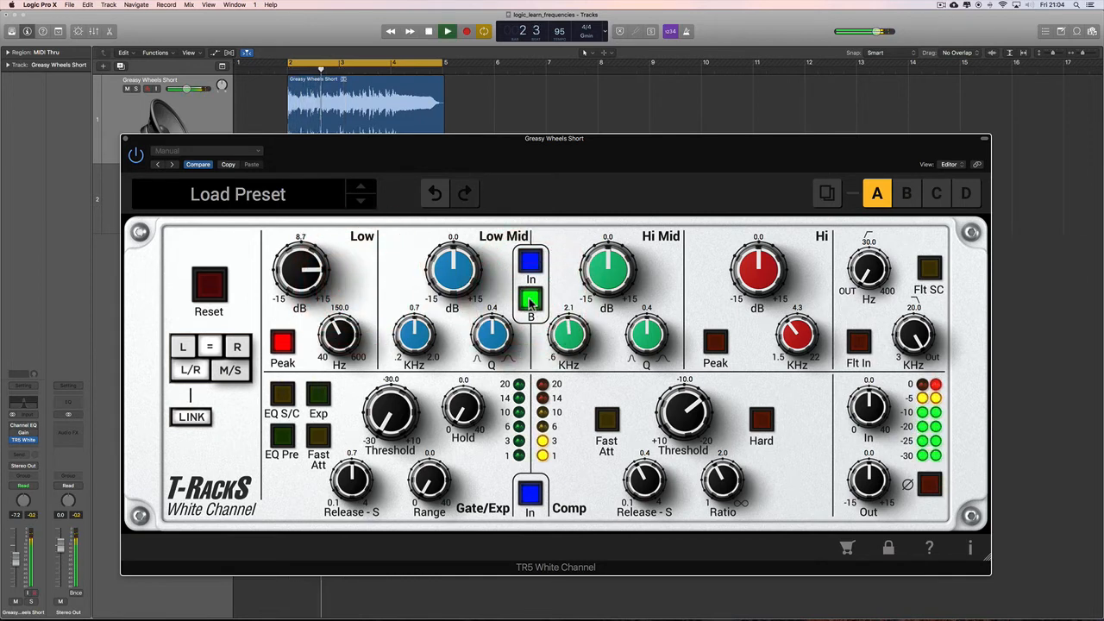
left_click(531, 299)
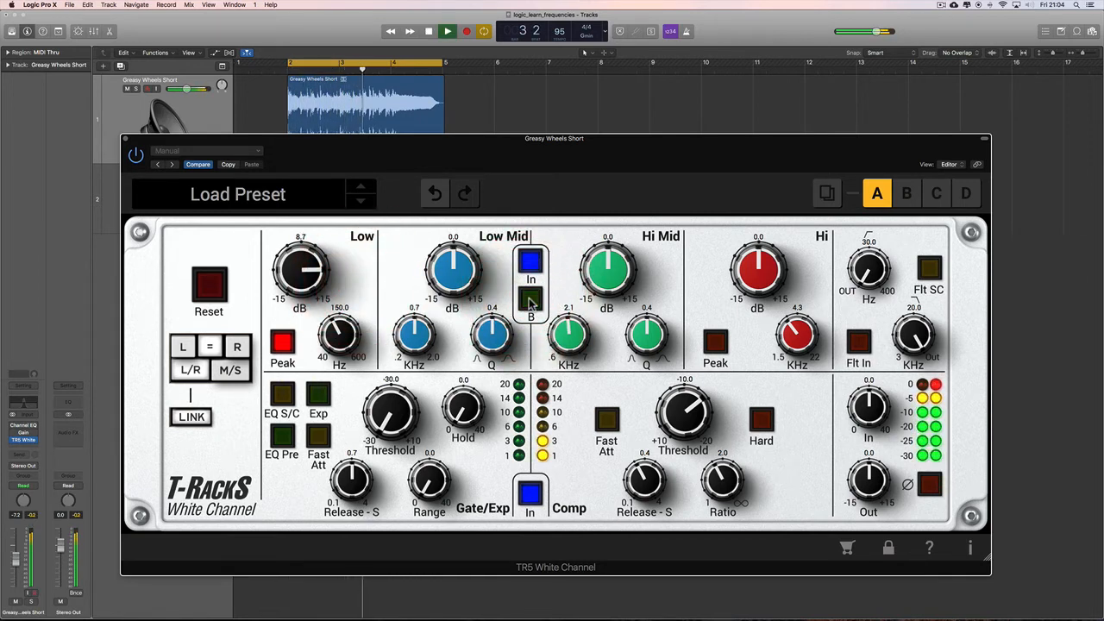
left_click(530, 299)
left_click(530, 299)
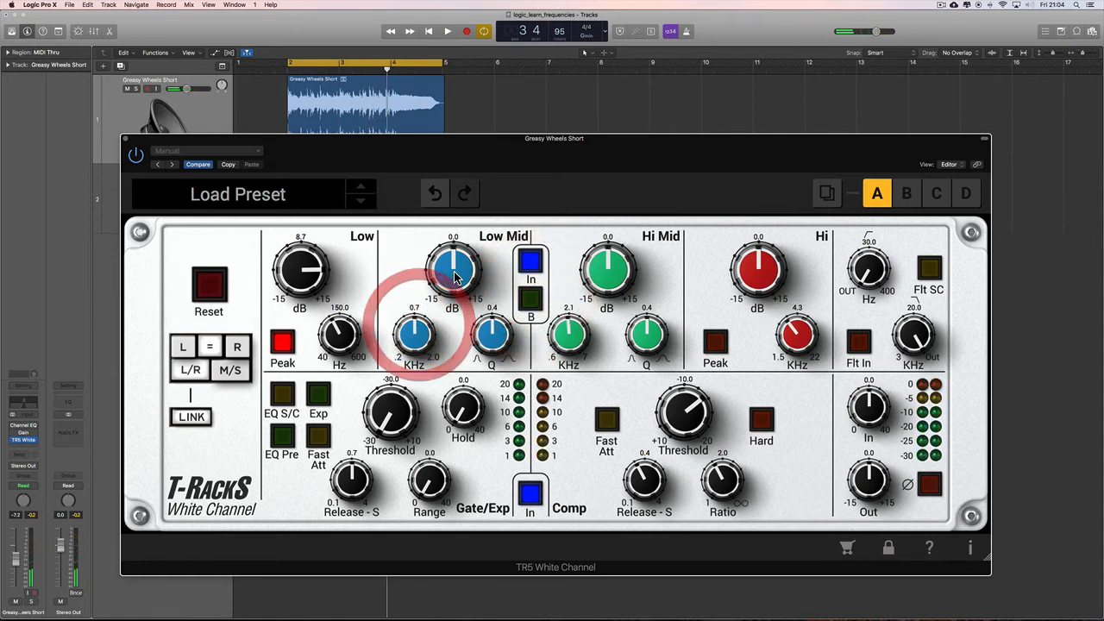
Set the Low Mid gain to -3.4 dB and boost the Hi Mid band to 8.5 dB at 2.5 kHz
left_click_drag(453, 271, 455, 289)
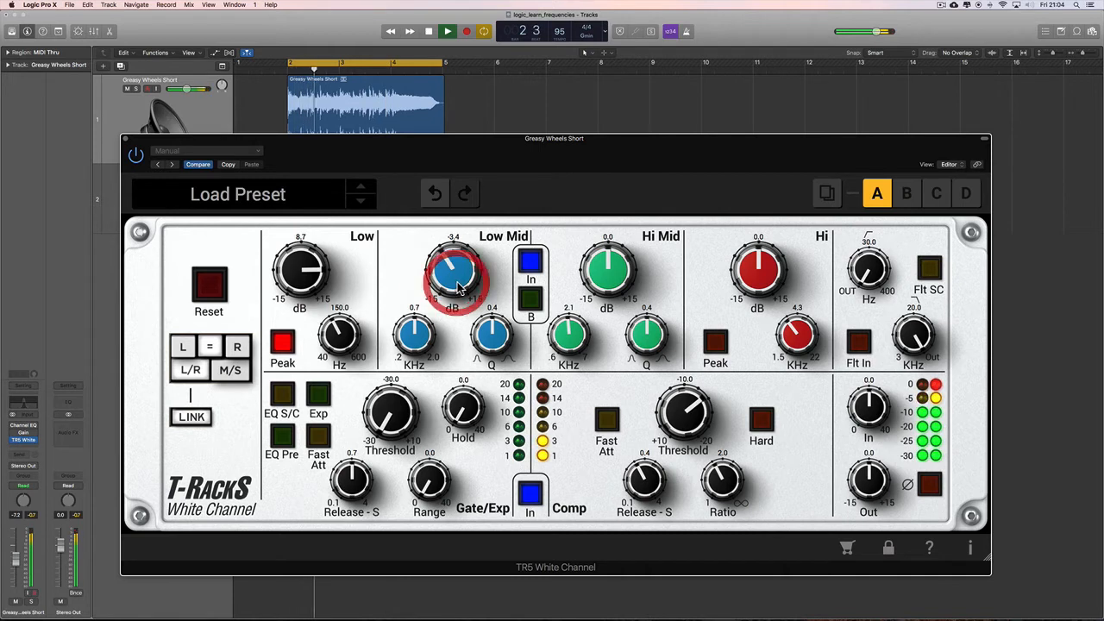
left_click(571, 328)
left_click_drag(608, 263, 608, 214)
left_click_drag(572, 326, 585, 320)
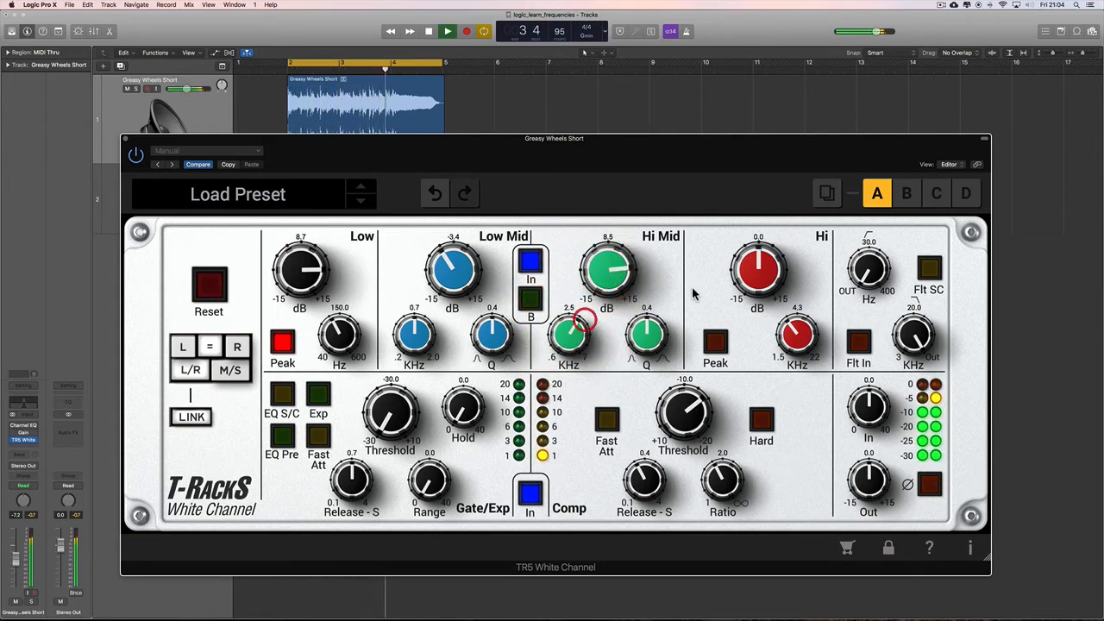
Boost the Hi band to 9.1 dB at 8.0 kHz
key("space")
left_click_drag(766, 274, 808, 269)
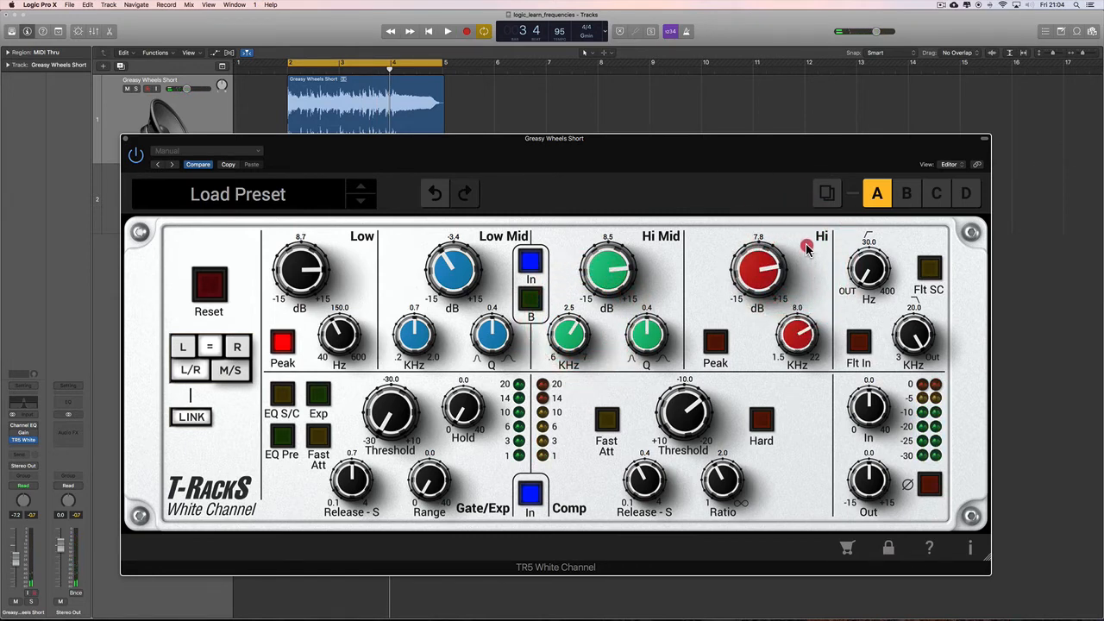
key("space")
left_click_drag(792, 251, 759, 257)
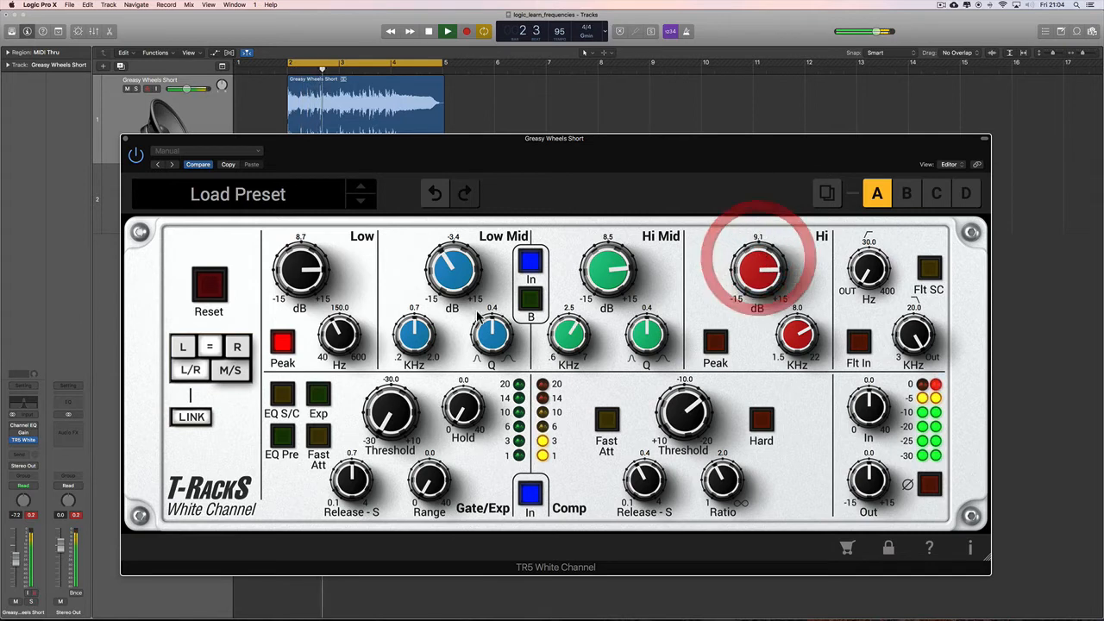
Set the Low Mid band to 2.9 dB at 0.6 kHz with Q 0.3, and the Hi Mid gain to 8.0 dB
mouse_move(455, 283)
left_mouse_down()
mouse_move(459, 234)
mouse_move(440, 262)
mouse_move(457, 276)
left_mouse_up()
key("space")
left_click(418, 340)
left_click_drag(419, 339, 422, 348)
key("space")
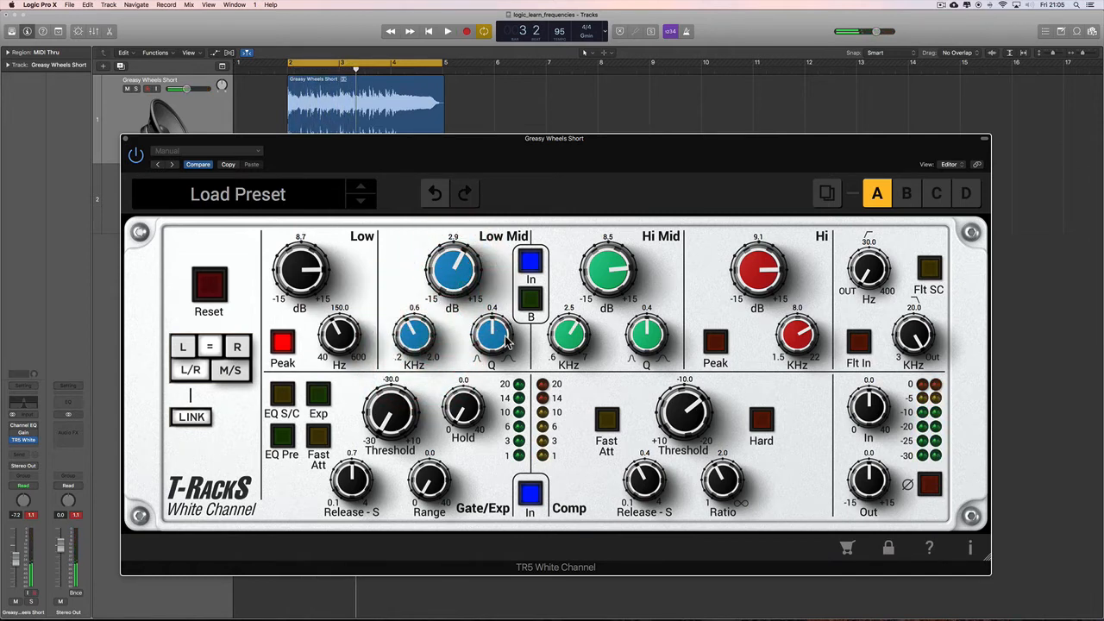
key("space")
left_click_drag(503, 340, 502, 262)
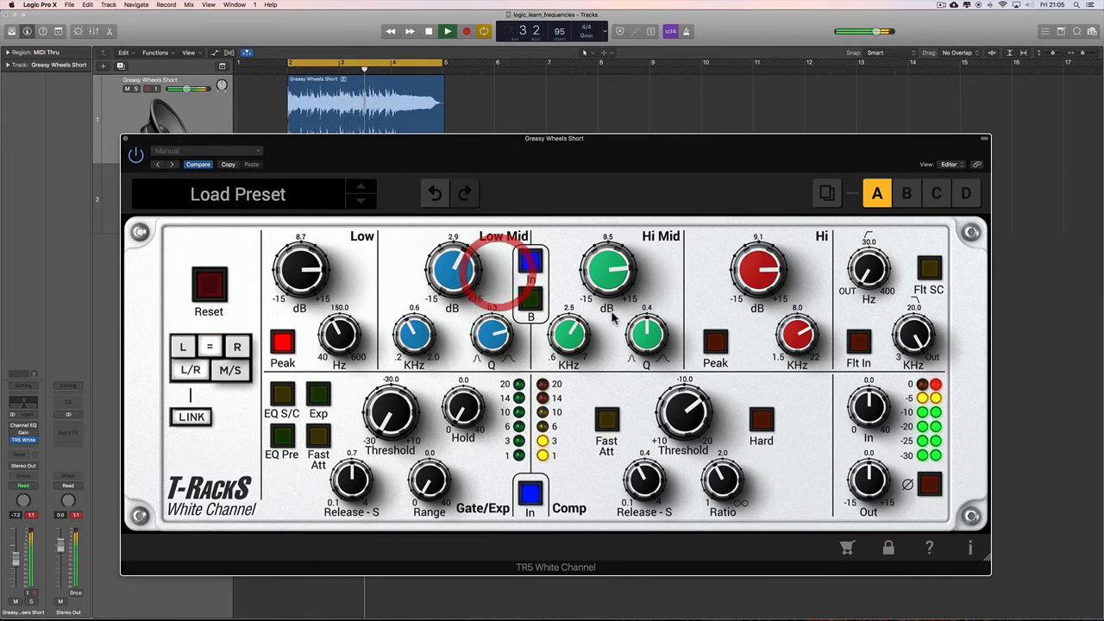
mouse_move(657, 235)
left_mouse_down()
mouse_move(661, 351)
mouse_move(681, 408)
mouse_move(649, 336)
mouse_move(653, 272)
mouse_move(628, 278)
left_mouse_up()
Toggle B mode repeatedly during playback to compare the combined boosts in all four bands, leaving B mode on
left_click(531, 300)
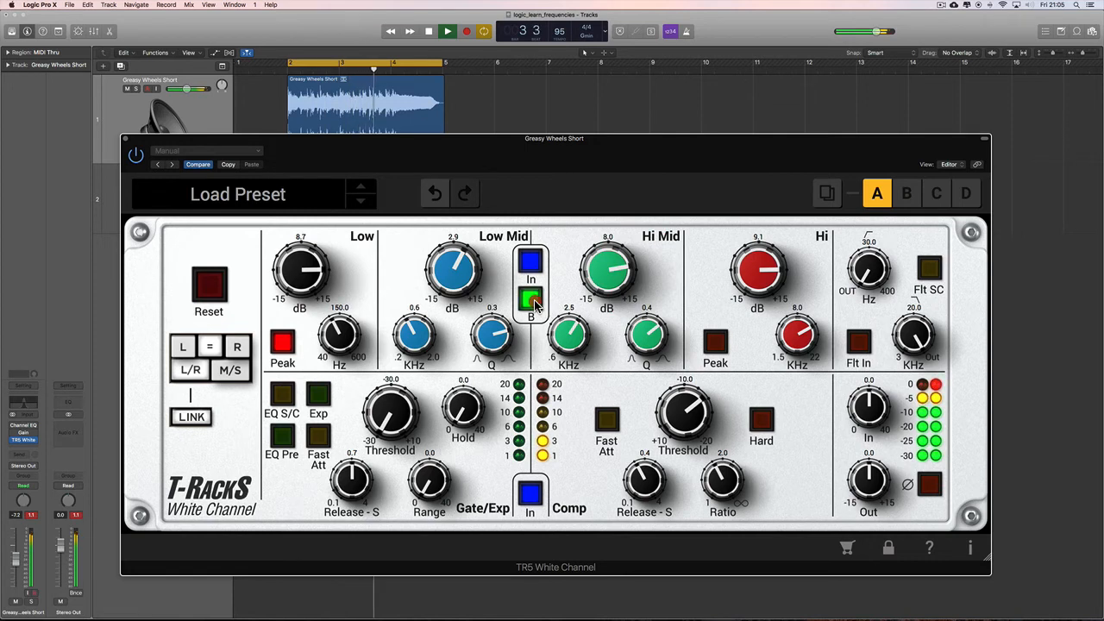
left_click(535, 304)
left_click(535, 305)
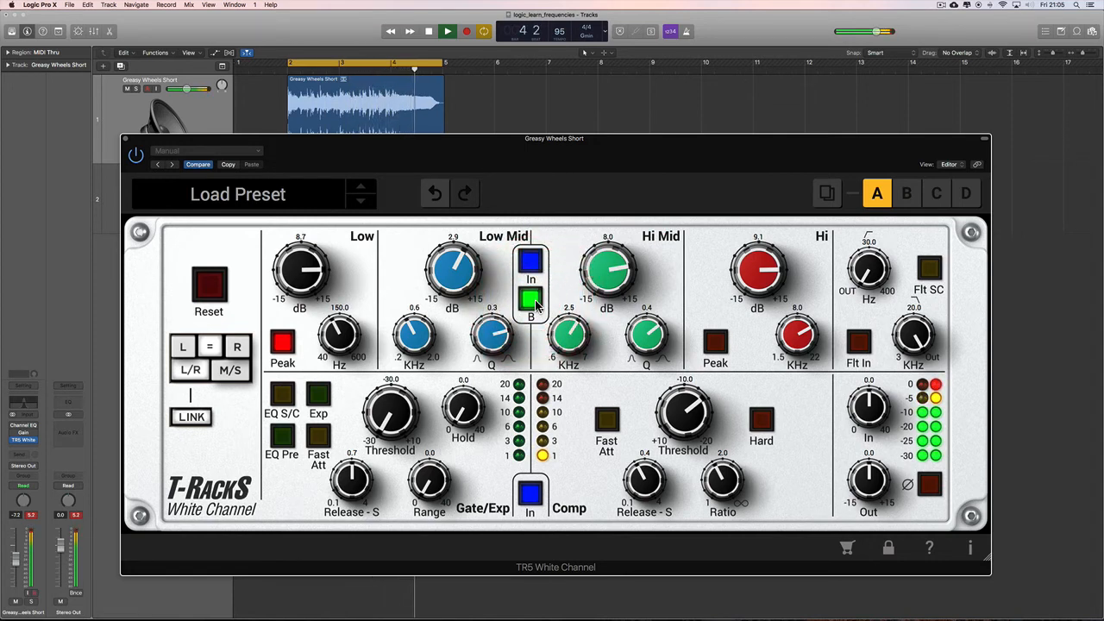
left_click(535, 305)
left_click(535, 305)
left_click(536, 305)
key("space")
left_click(533, 303)
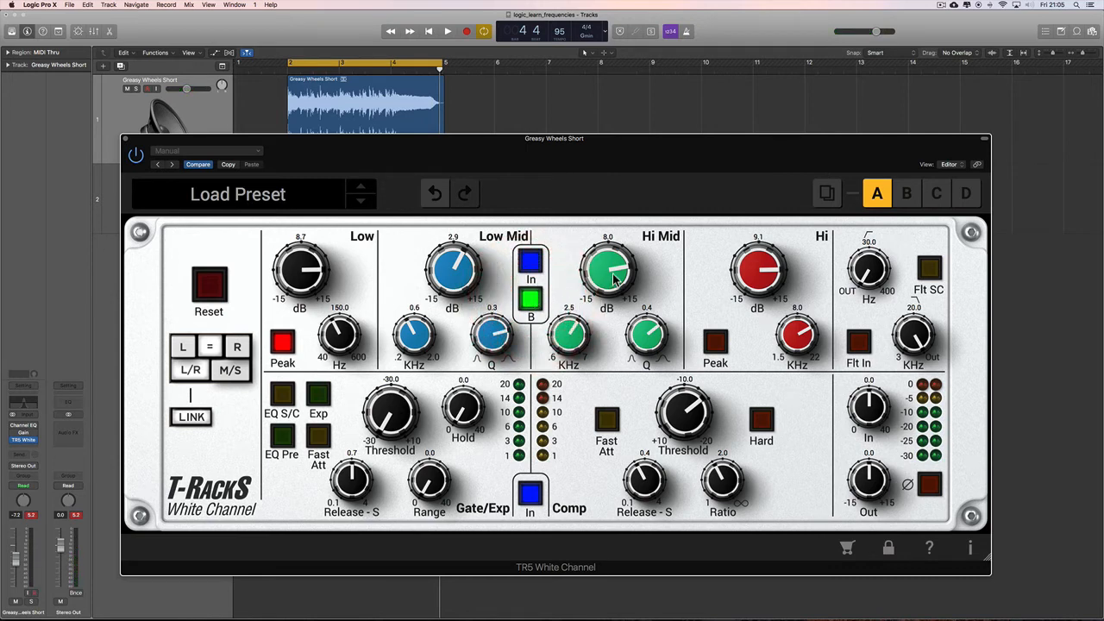
key("space")
left_click(534, 302)
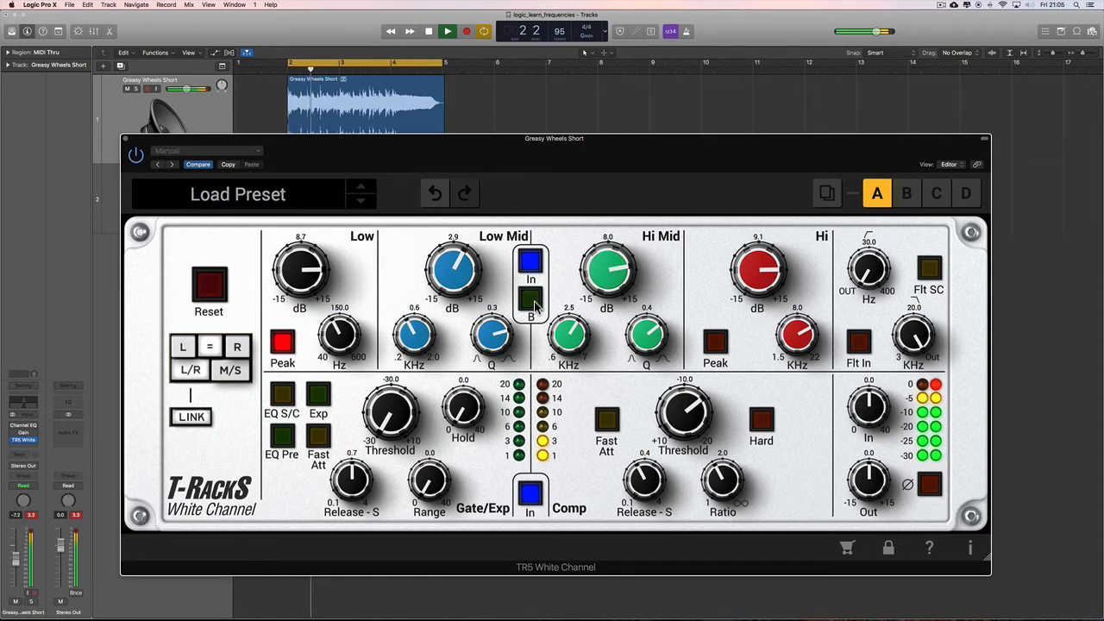
left_click(534, 302)
Reduce the Hi Mid gain to 5.2 dB and the Low Mid gain to 1.2 dB, with B mode on
left_click_drag(618, 284, 567, 279)
left_click(572, 331)
left_click_drag(469, 277, 466, 286)
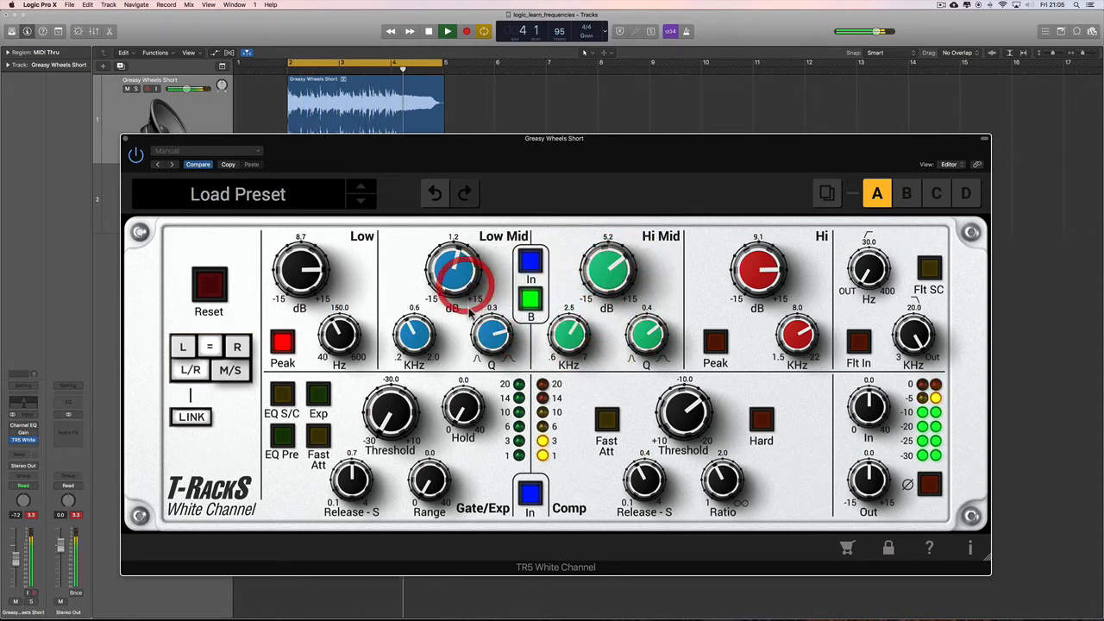
left_click(533, 301)
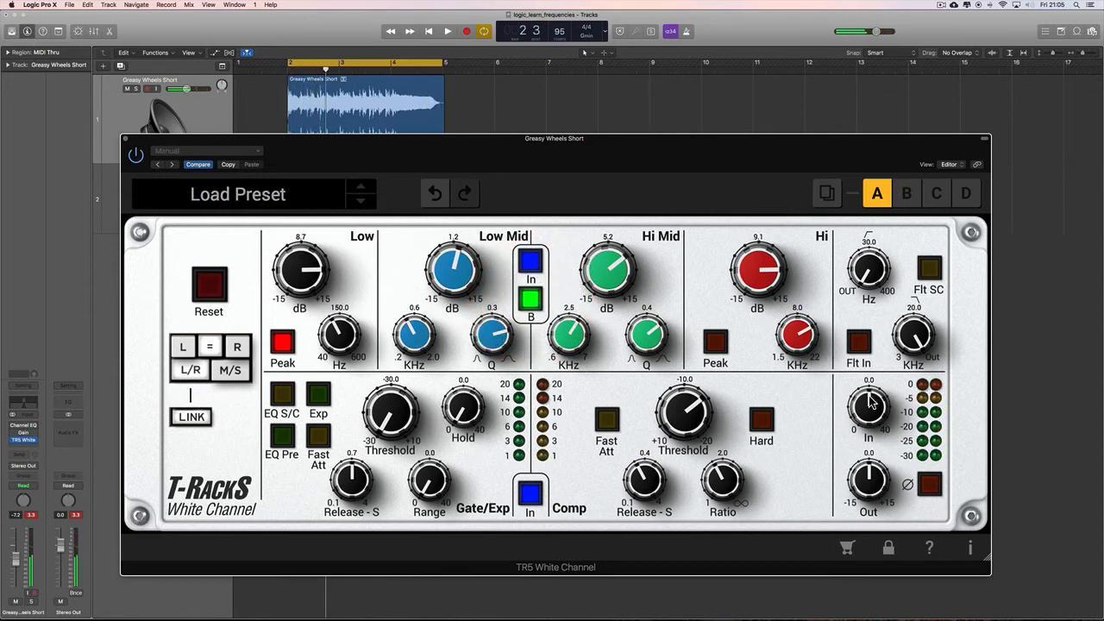
Raise the input gain to 9.2 dB and lower the output gain to -5.0 dB
left_click_drag(869, 397, 867, 319)
left_click_drag(875, 474, 880, 516)
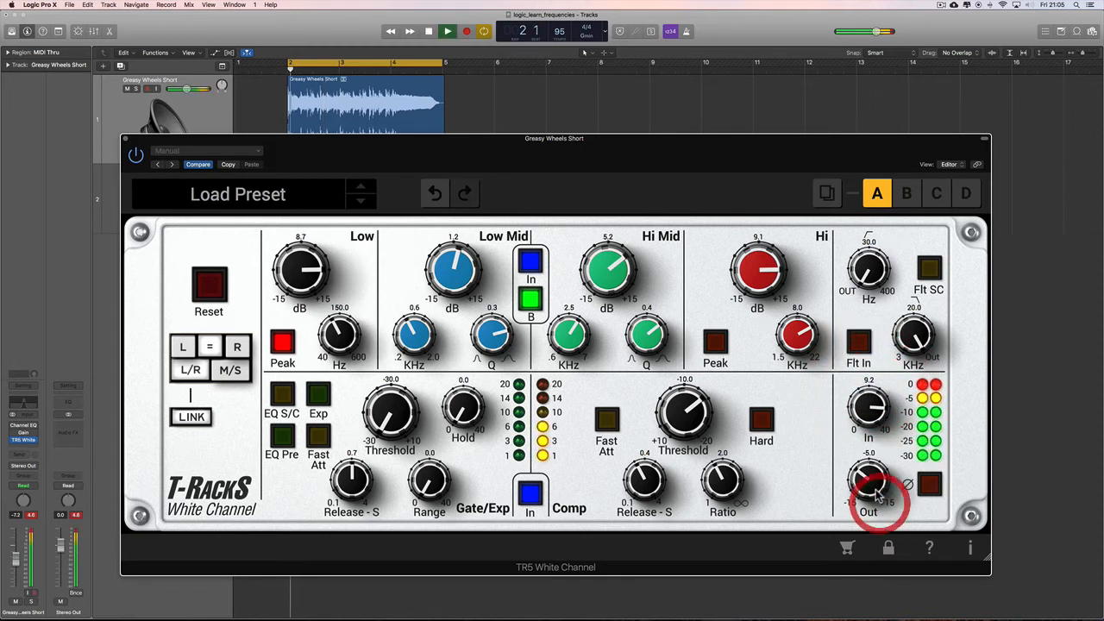
Switch the gate and compressor section out and lower the output gain to -7.2 dB
key("space")
left_click(531, 494)
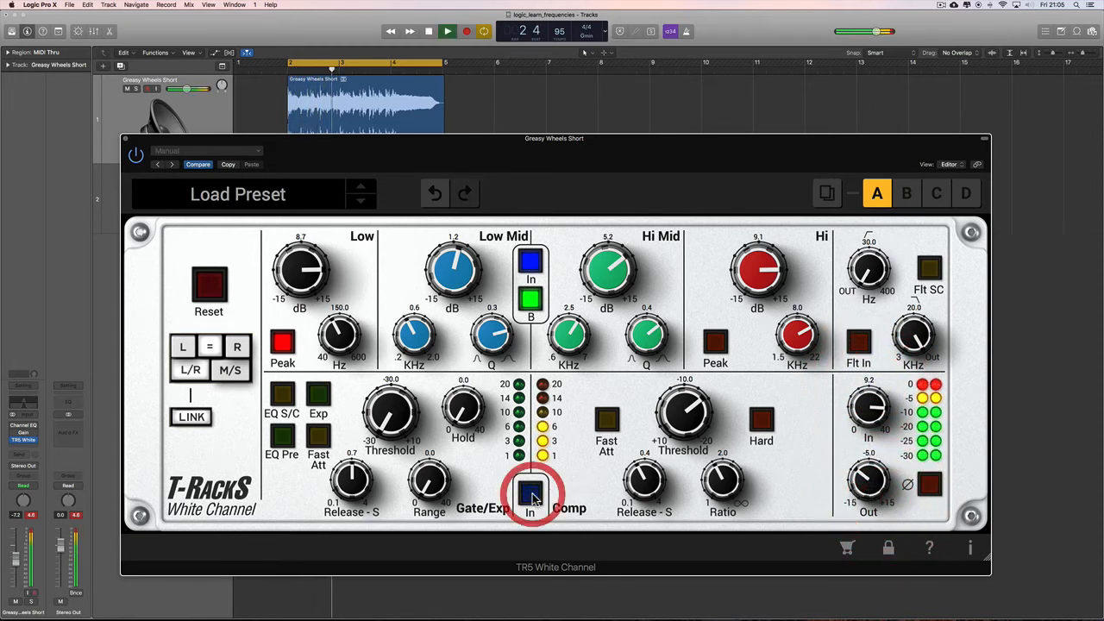
key("space")
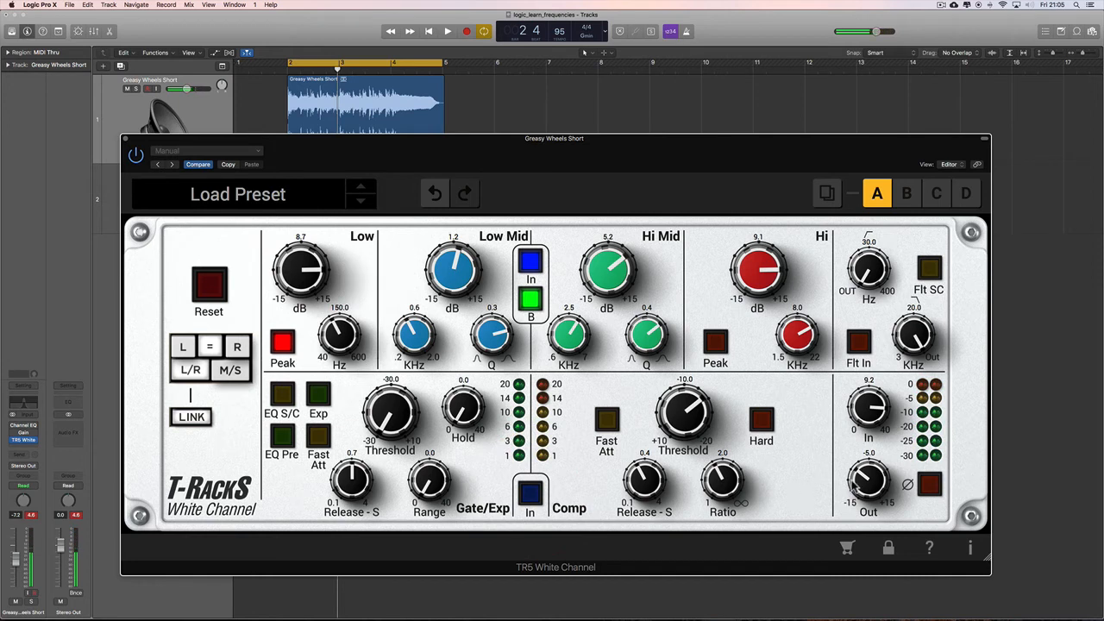
key("space")
left_click_drag(866, 488, 839, 480)
Compare the loop with B mode off and on while the compressor is bypassed, leaving B mode on
left_click(532, 299)
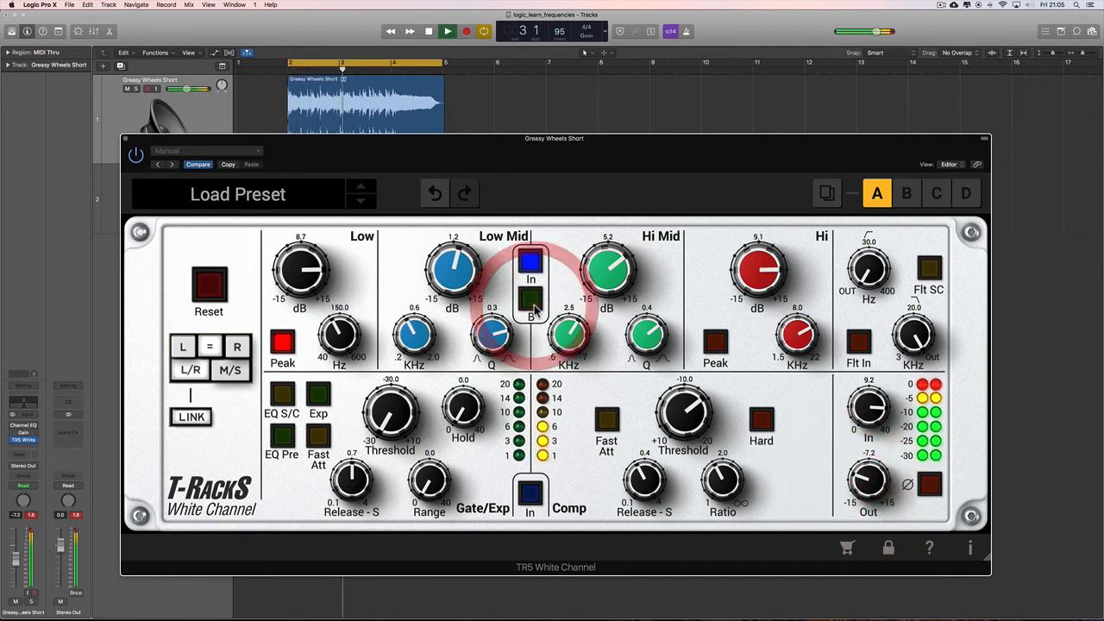
left_click(531, 300)
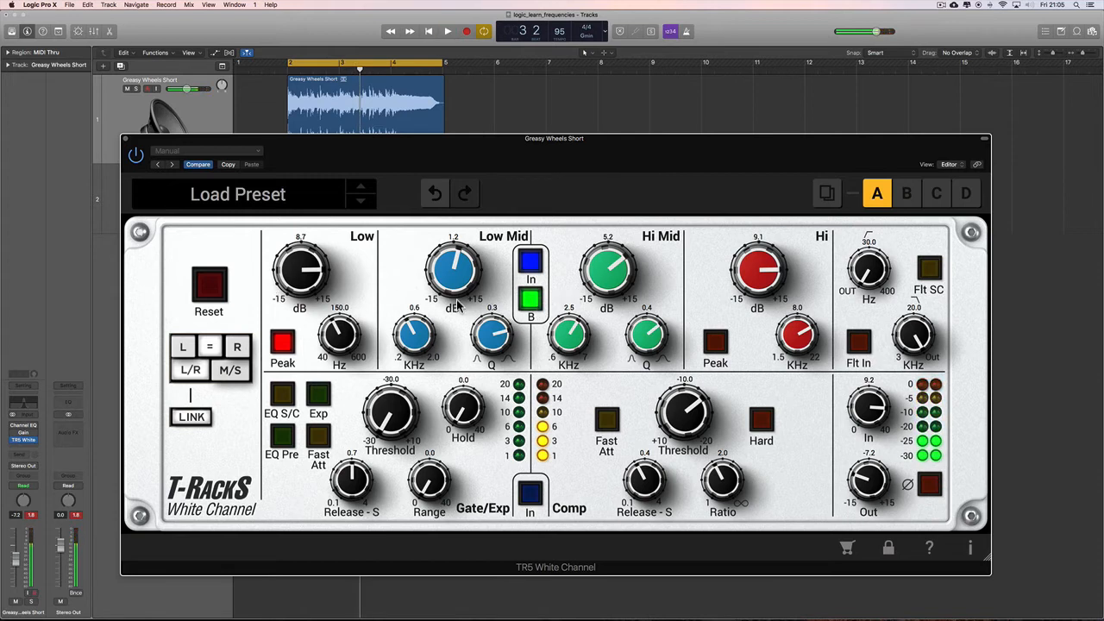
left_click(531, 301)
left_click(532, 301)
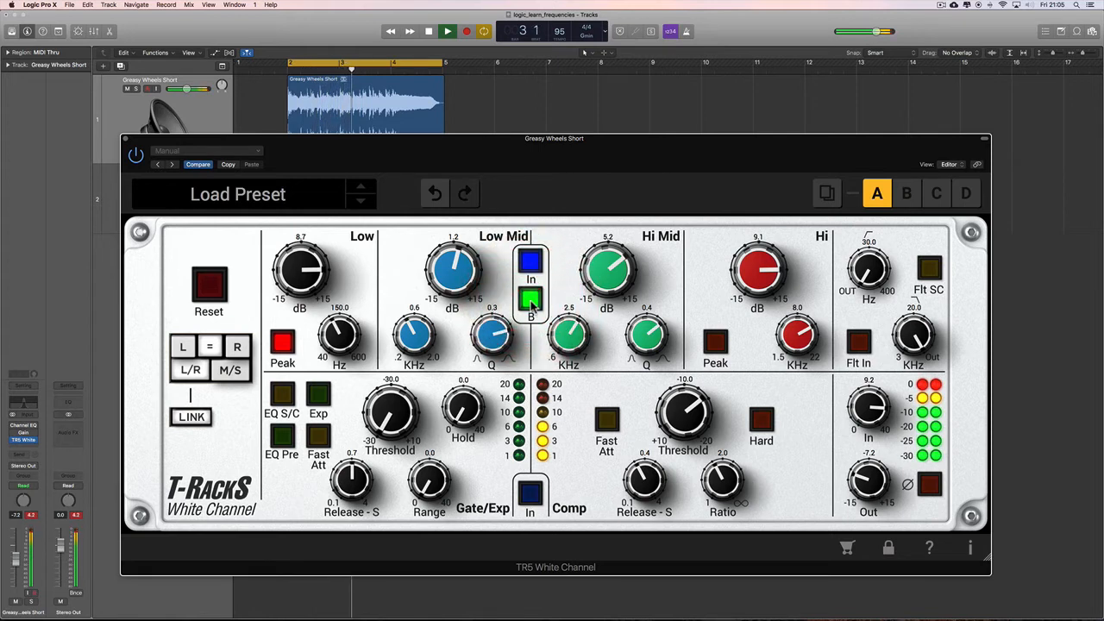
key("space")
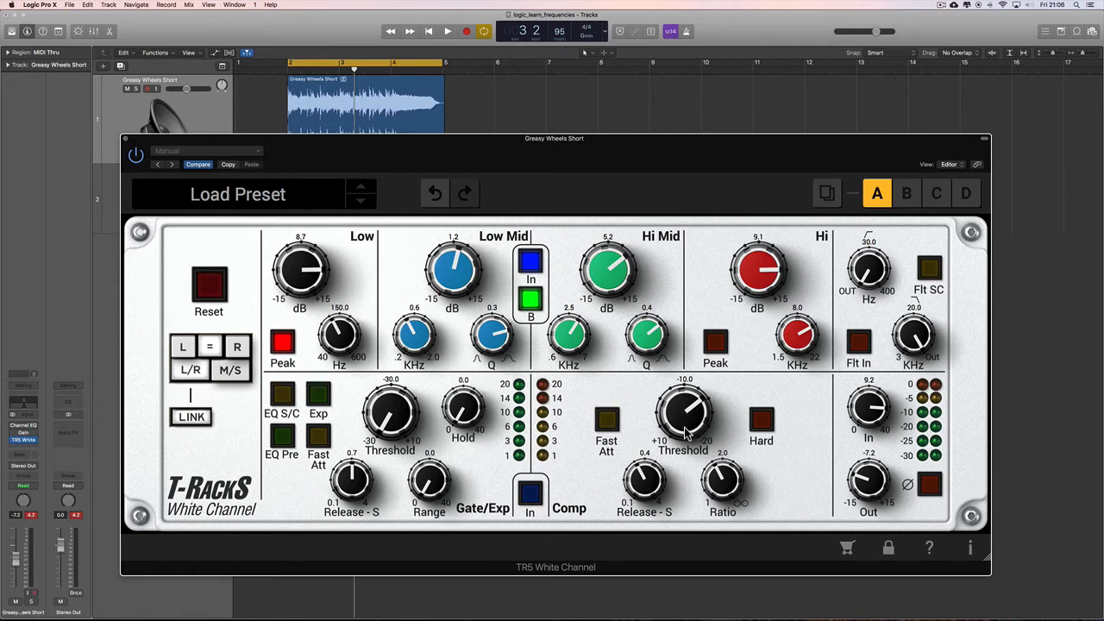
Switch the compressor back in and set its threshold to -13.6 and ratio to 4.0
left_click(532, 494)
key("space")
left_click_drag(669, 439, 637, 495)
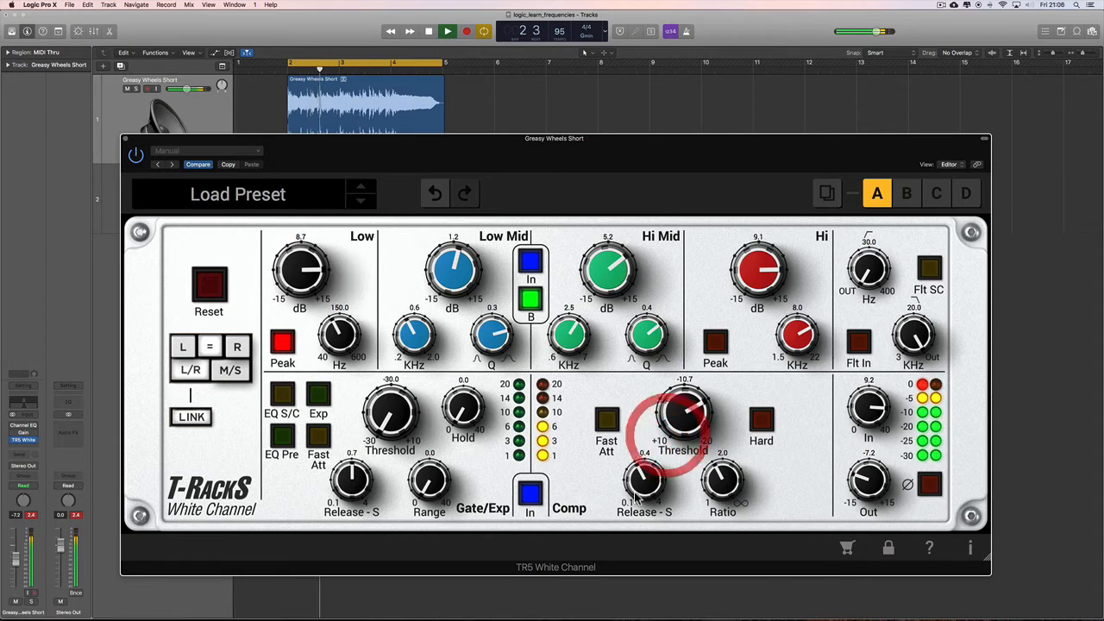
key("space")
left_click_drag(723, 473, 687, 412)
key("space")
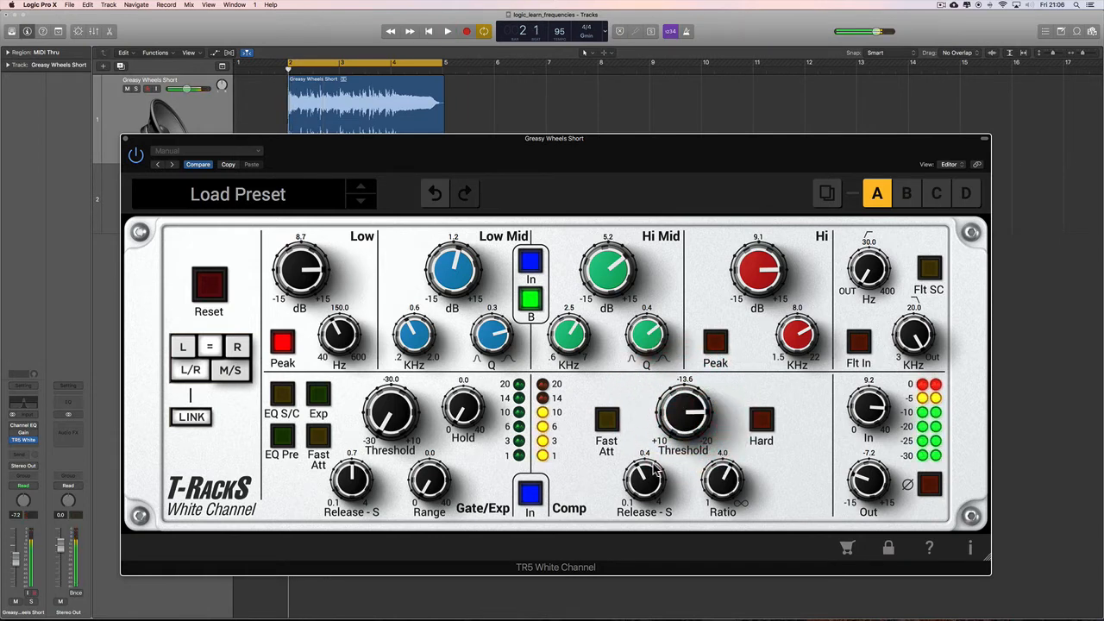
Raise the output gain to -3.6 dB and audition the compressed loop in short playback passes
left_click_drag(865, 478, 865, 448)
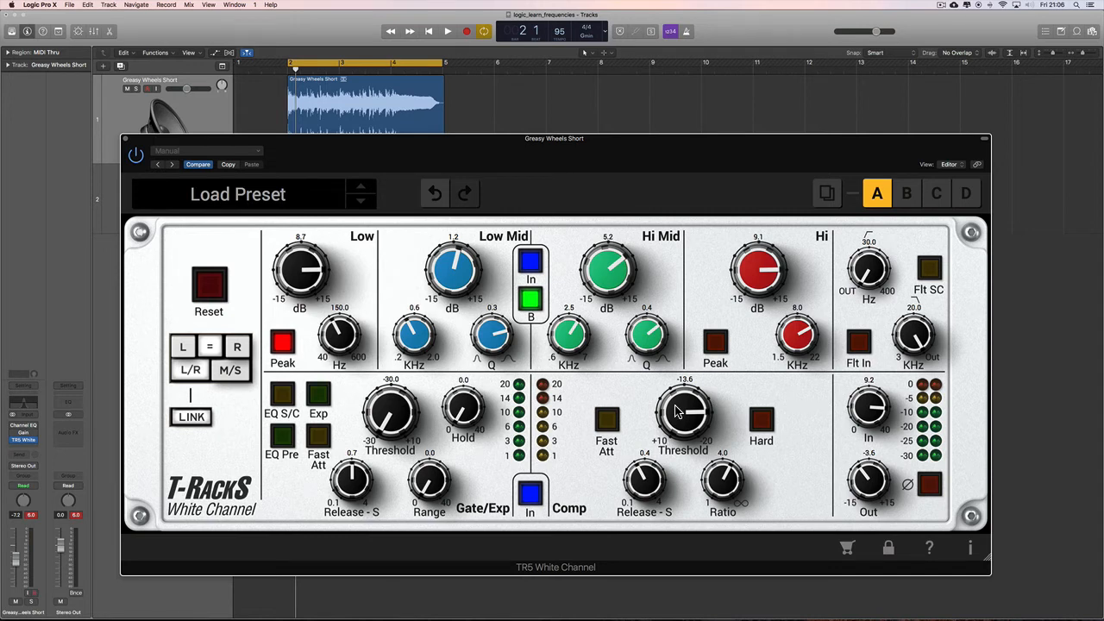
key("space")
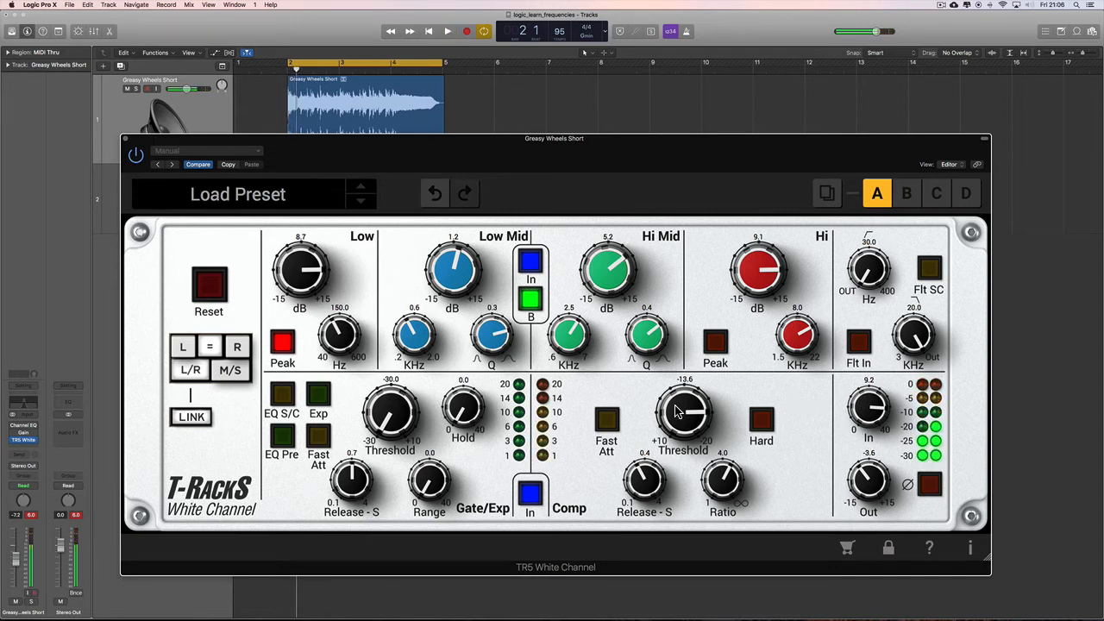
key("space")
key("space")
key("space")
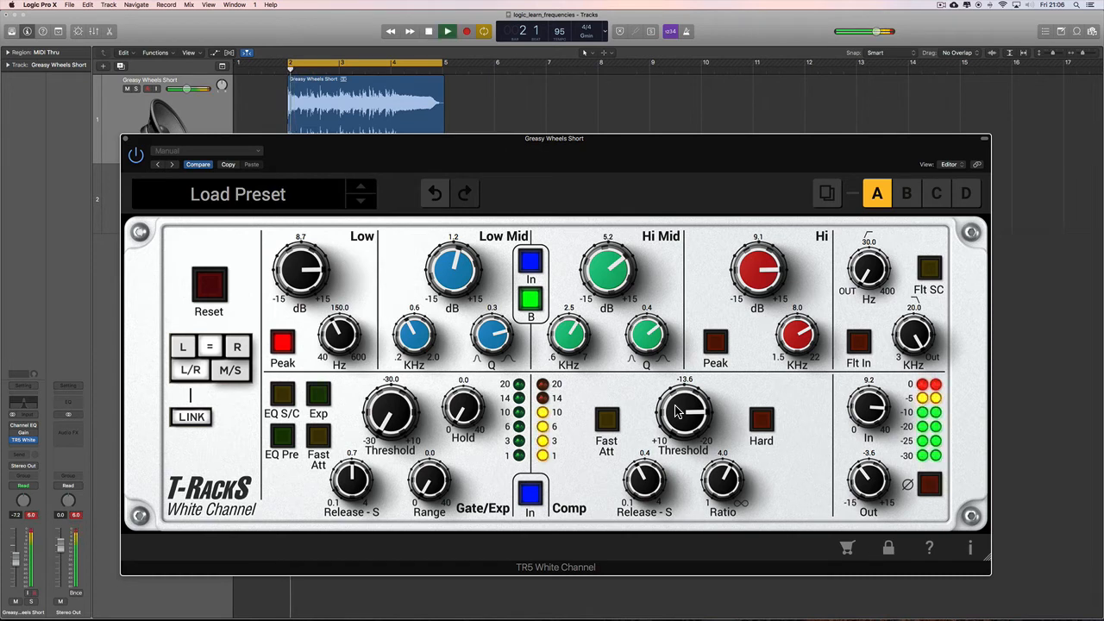
key("space")
key("space")
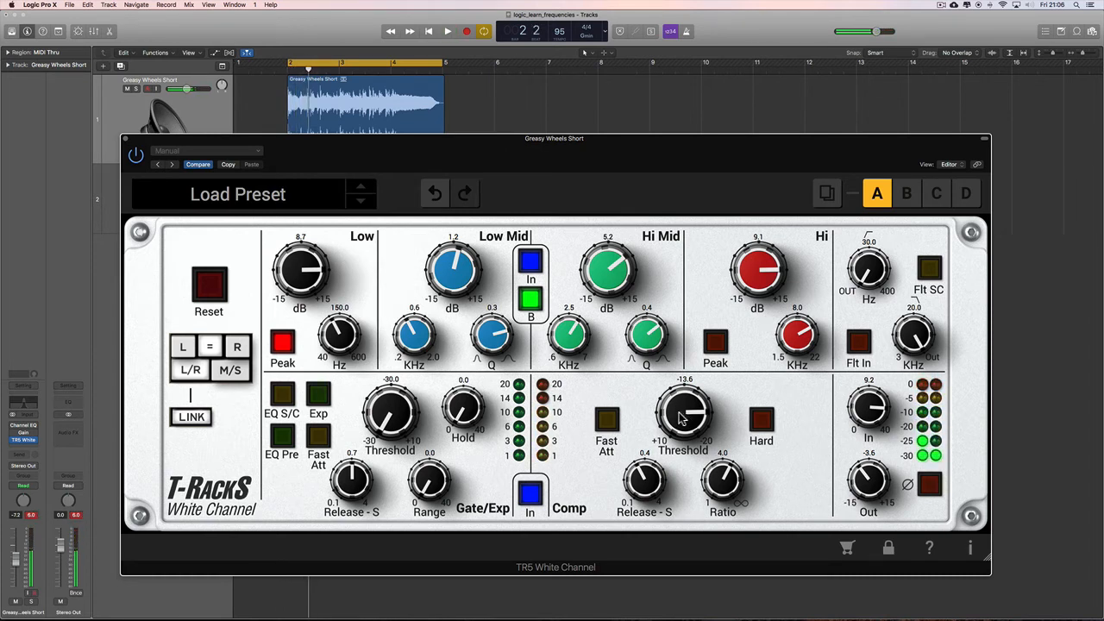
Raise the compressor threshold to -1.2 and lower the output gain to -5.5 dB
left_click_drag(677, 416, 695, 457)
key("space")
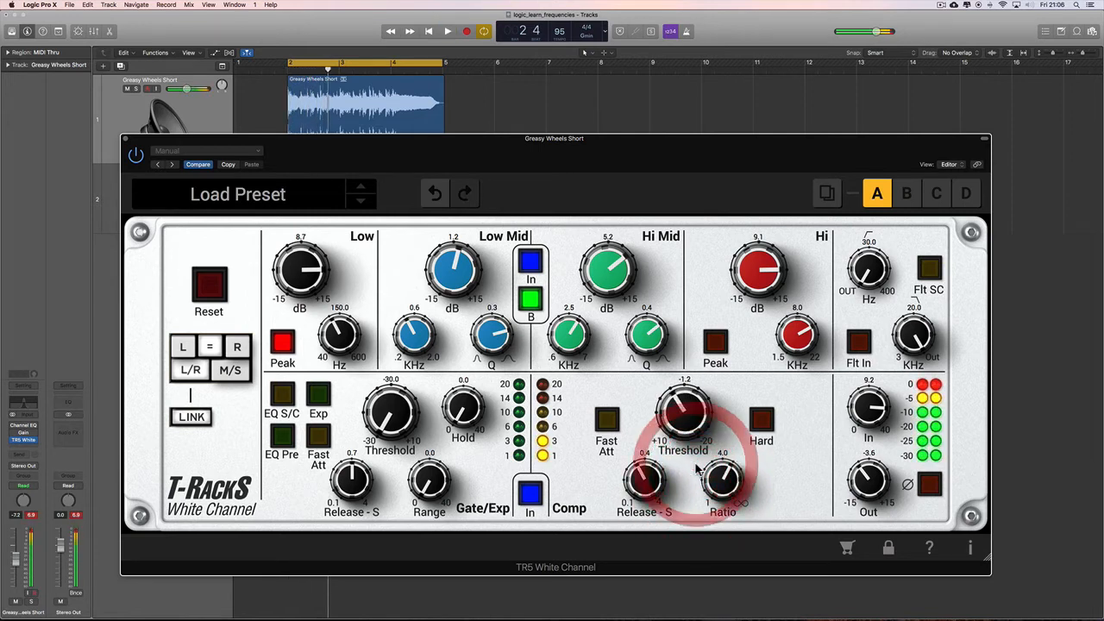
left_click_drag(859, 481, 858, 489)
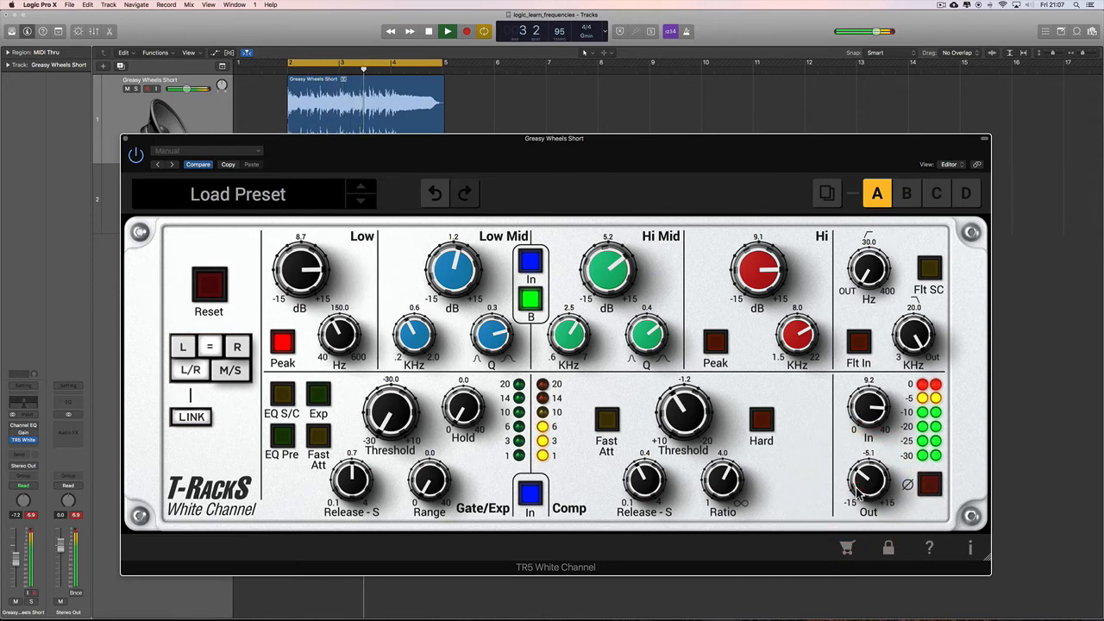
left_click_drag(863, 487, 862, 490)
key("space")
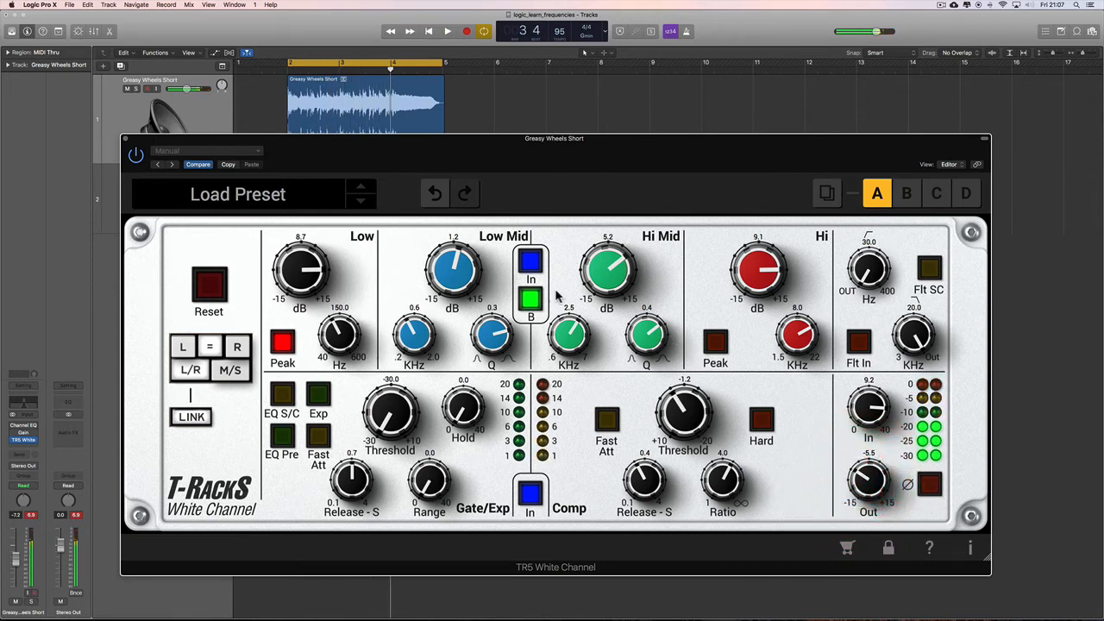
Switch the filters in and try out the high-pass and low-pass cutoff controls
left_click_drag(528, 152, 516, 151)
left_click(711, 266)
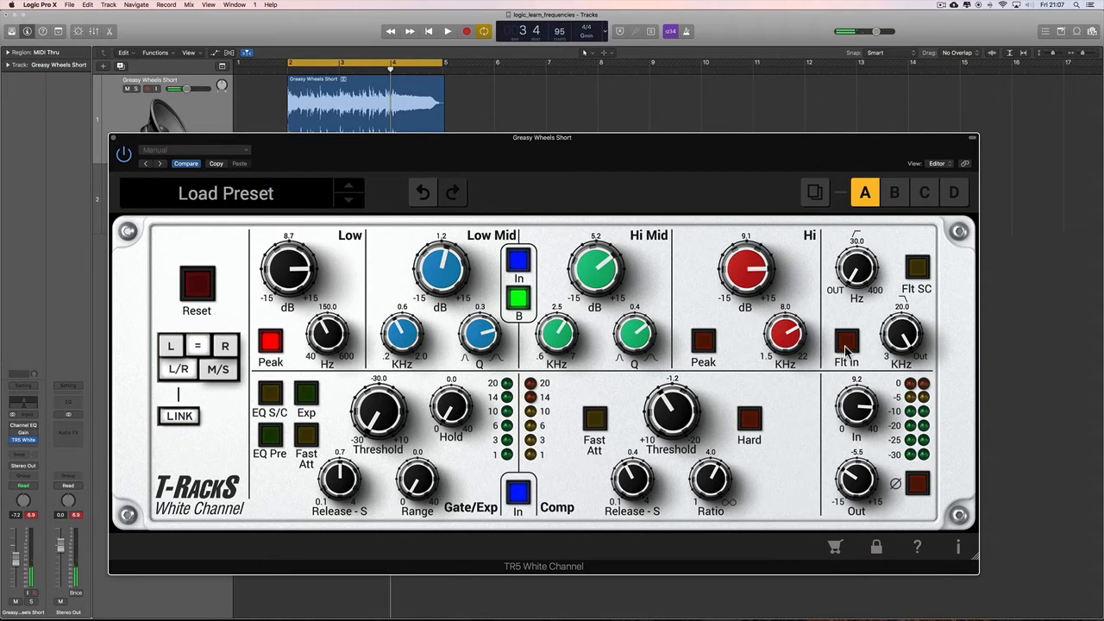
left_click(846, 345)
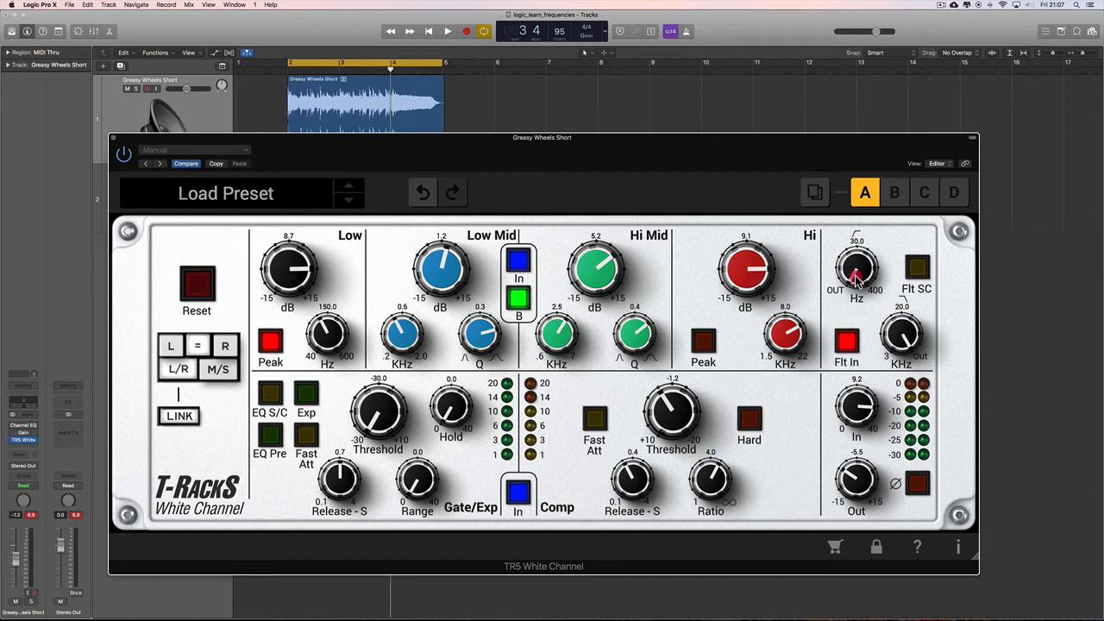
mouse_move(856, 276)
left_mouse_down()
mouse_move(819, 6)
mouse_move(865, 283)
left_mouse_up()
left_click_drag(891, 336, 897, 240)
Try Flt SC while sweeping the high-pass cutoff, leaving Flt SC off and the cutoff at 30.0 Hz
left_click(918, 269)
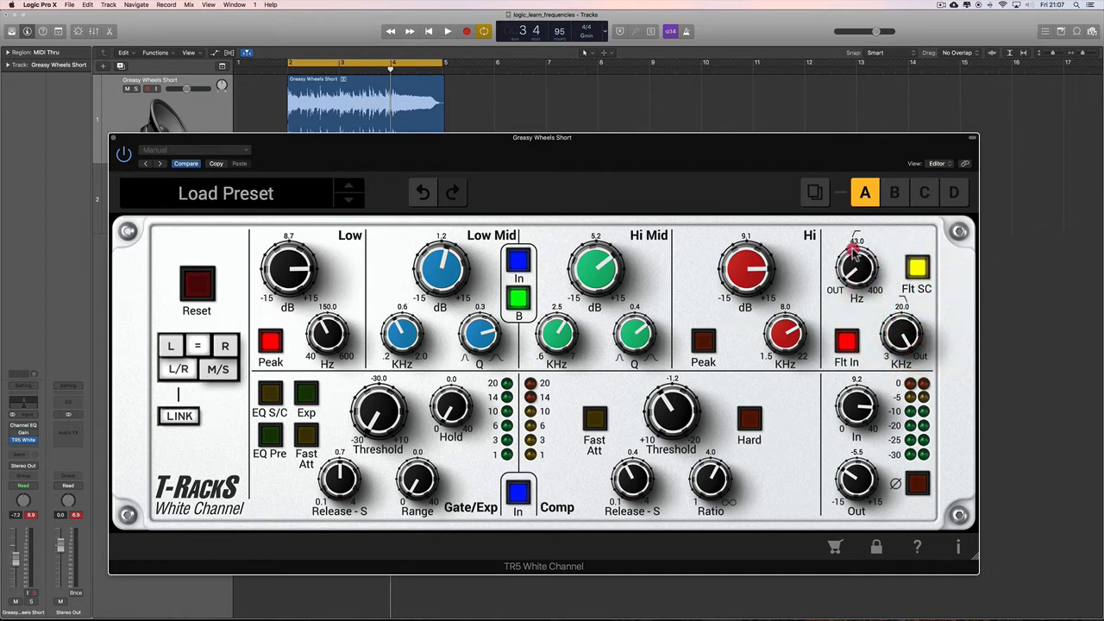
left_click_drag(854, 275, 919, 325)
left_click(919, 269)
left_click(917, 268)
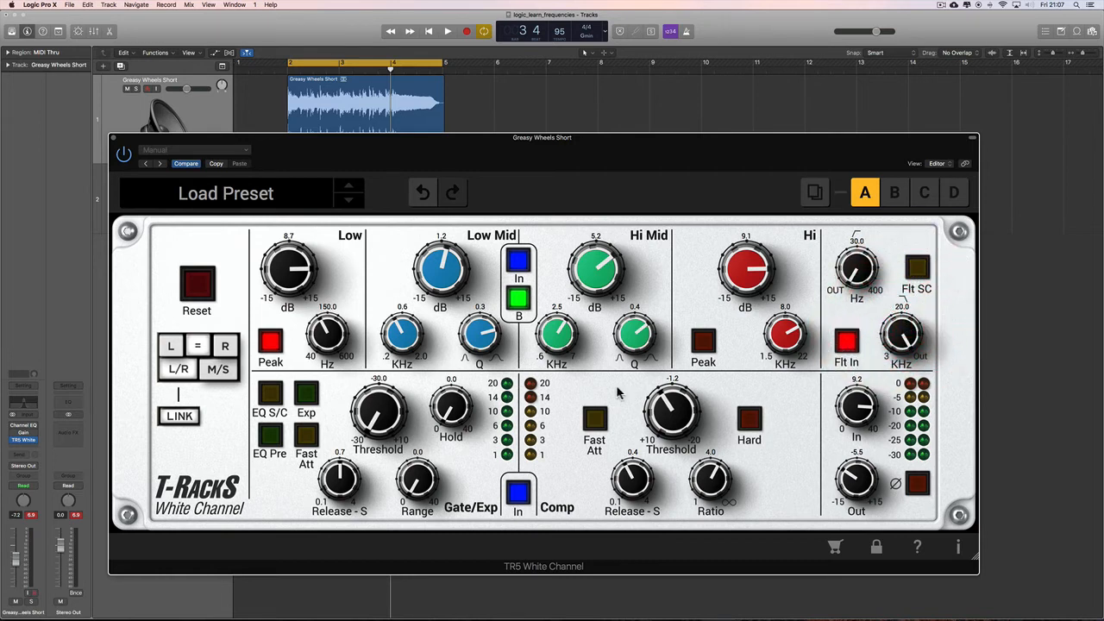
Close the plug-in window, mute the Greasy Wheels Short track, and open White Channel on the unmuted Martin_SWOMGT_5 track
left_click(113, 138)
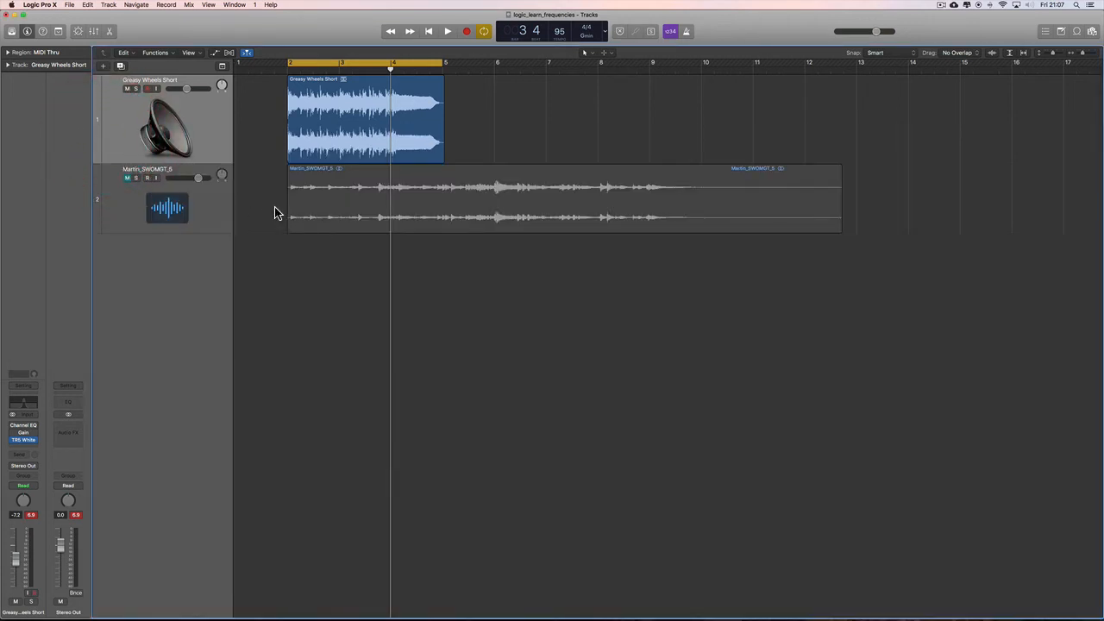
left_click(121, 111)
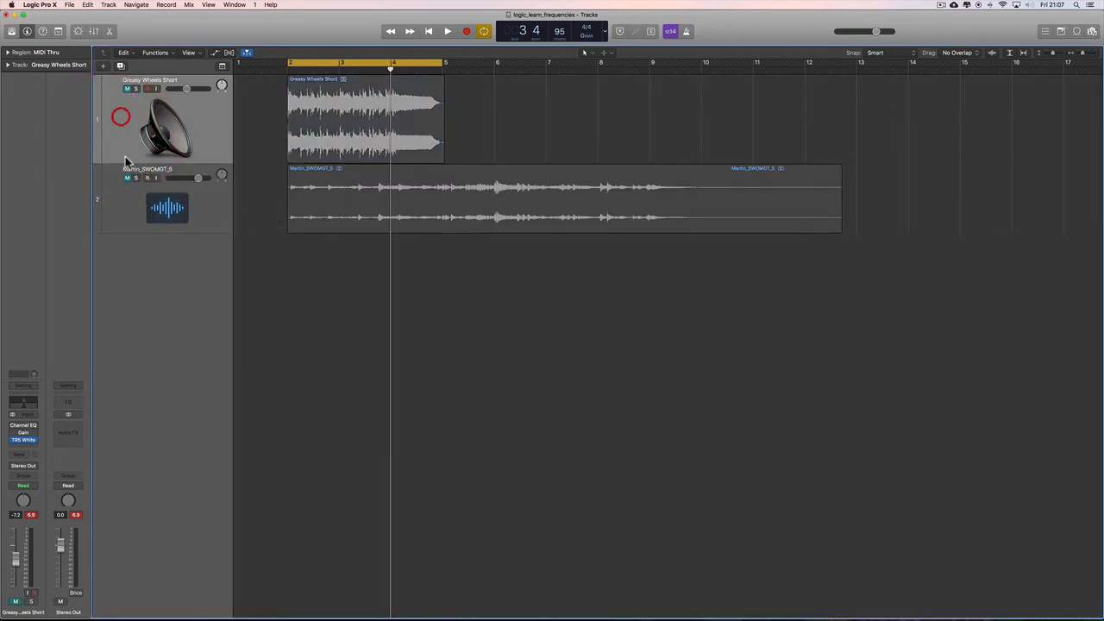
left_click(129, 181)
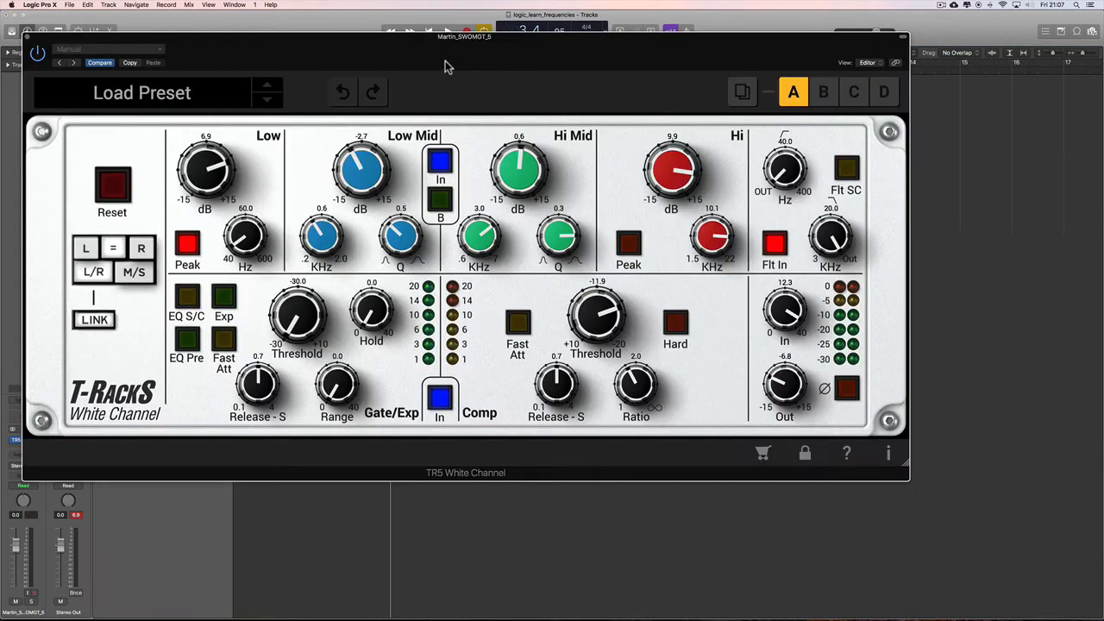
Extend the cycle range to end at bar 10 and reposition the plug-in window below the ruler
left_click_drag(446, 67, 484, 170)
left_click_drag(431, 64, 740, 123)
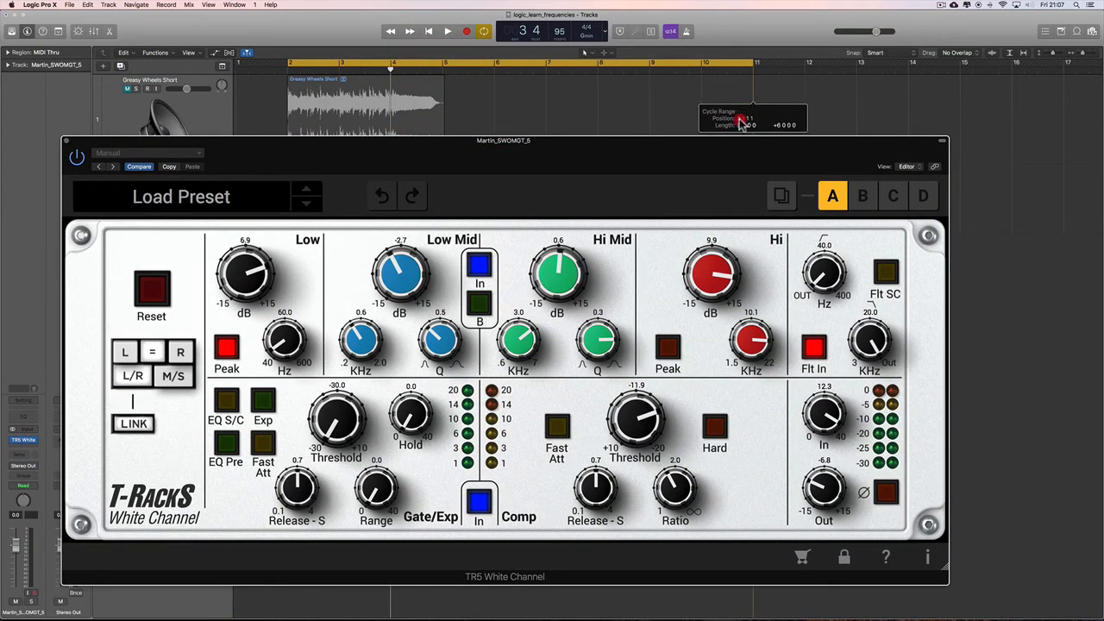
left_click(765, 104)
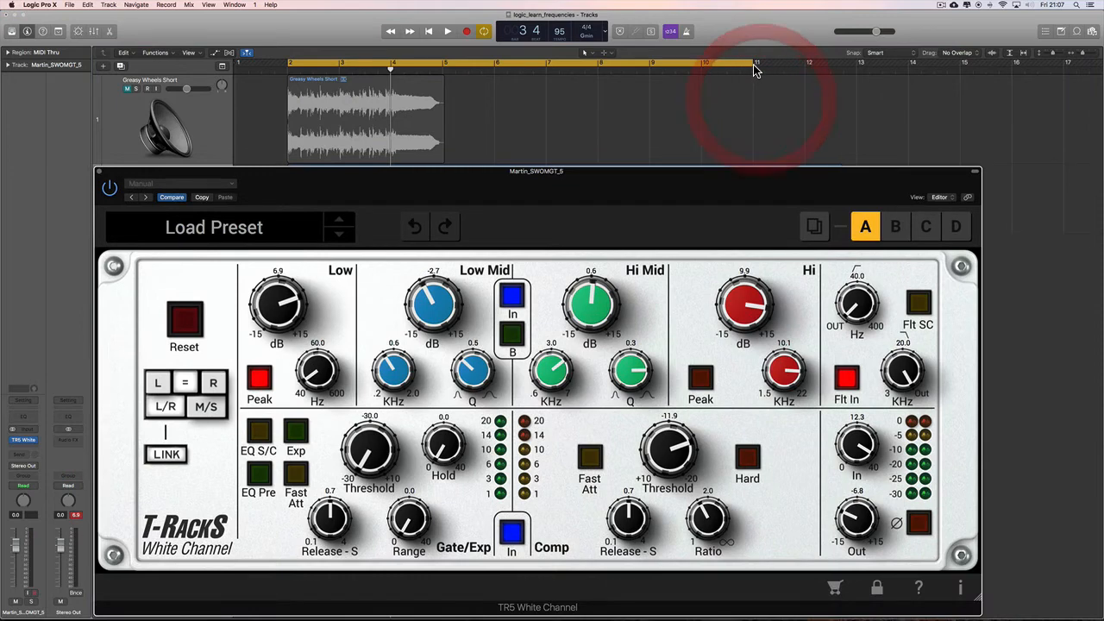
left_click_drag(754, 69, 699, 80)
left_click_drag(685, 178, 695, 112)
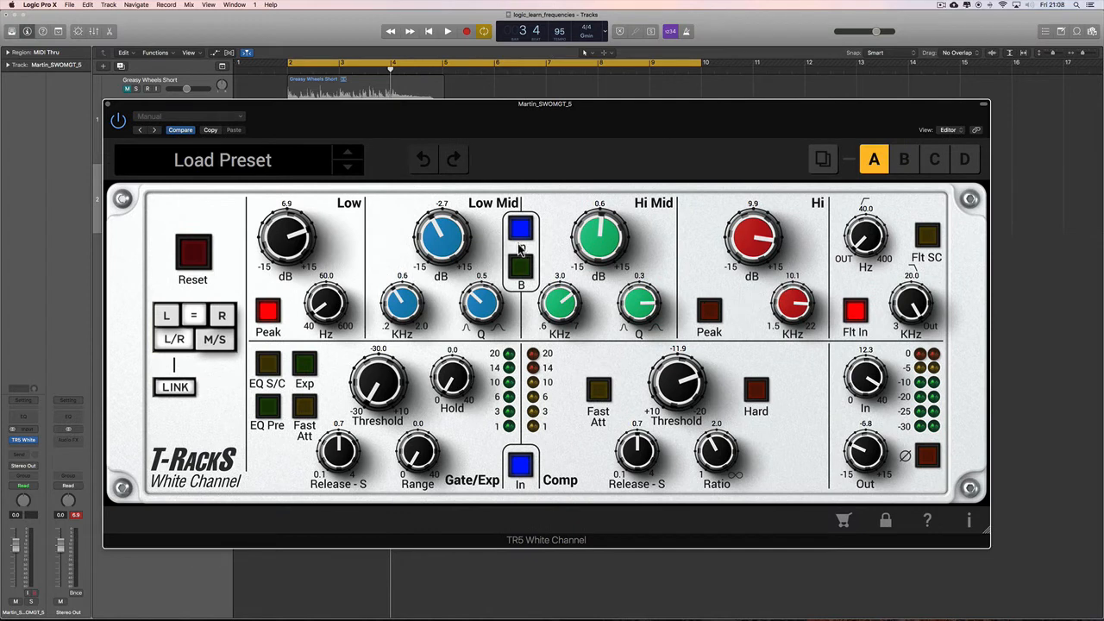
left_click_drag(463, 119, 464, 139)
Play the Martin_SWOMGT_5 track and compare its sound with the EQ switched out and in
key("space")
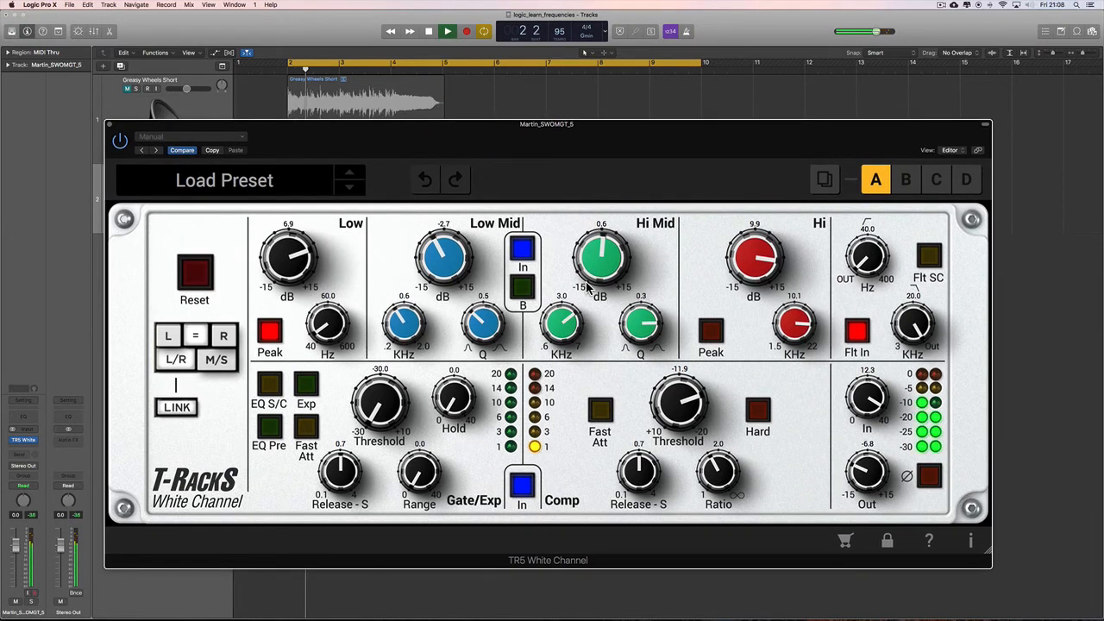
left_click(523, 251)
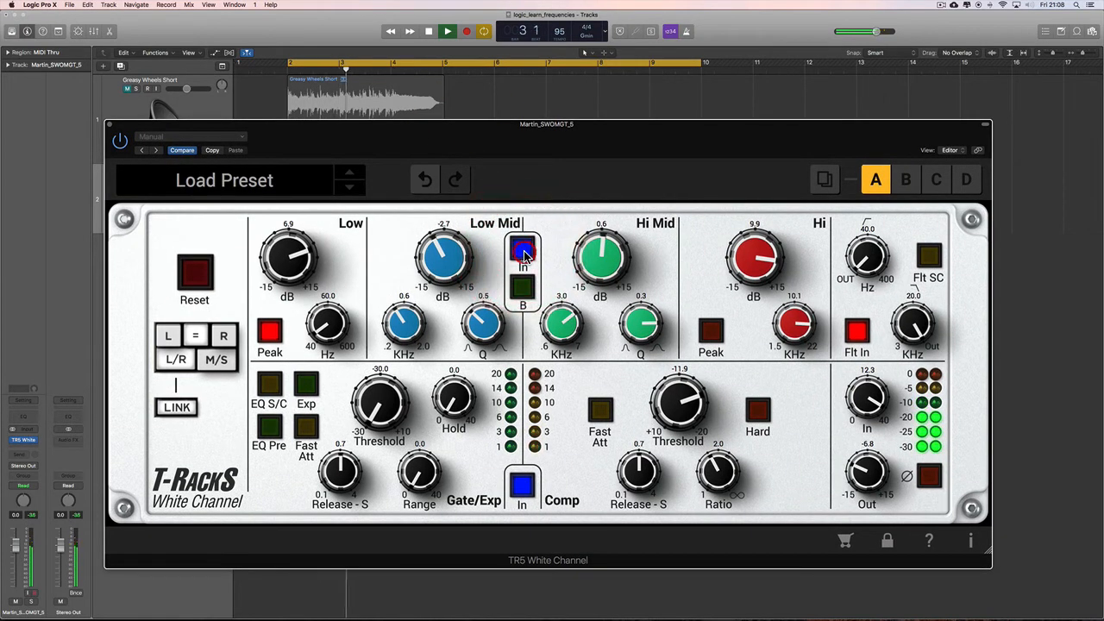
key("space")
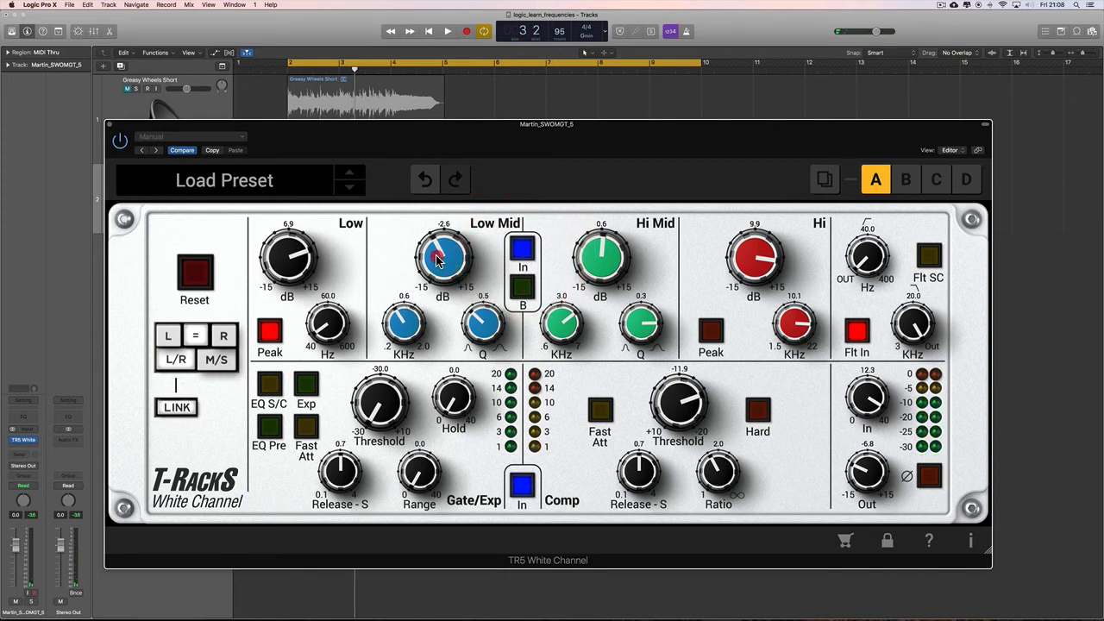
Boost the Low Mid band to 3.9 dB with Q 0.4 while listening to the track
left_click_drag(436, 256, 537, 259)
left_click_drag(454, 257, 451, 226)
key("space")
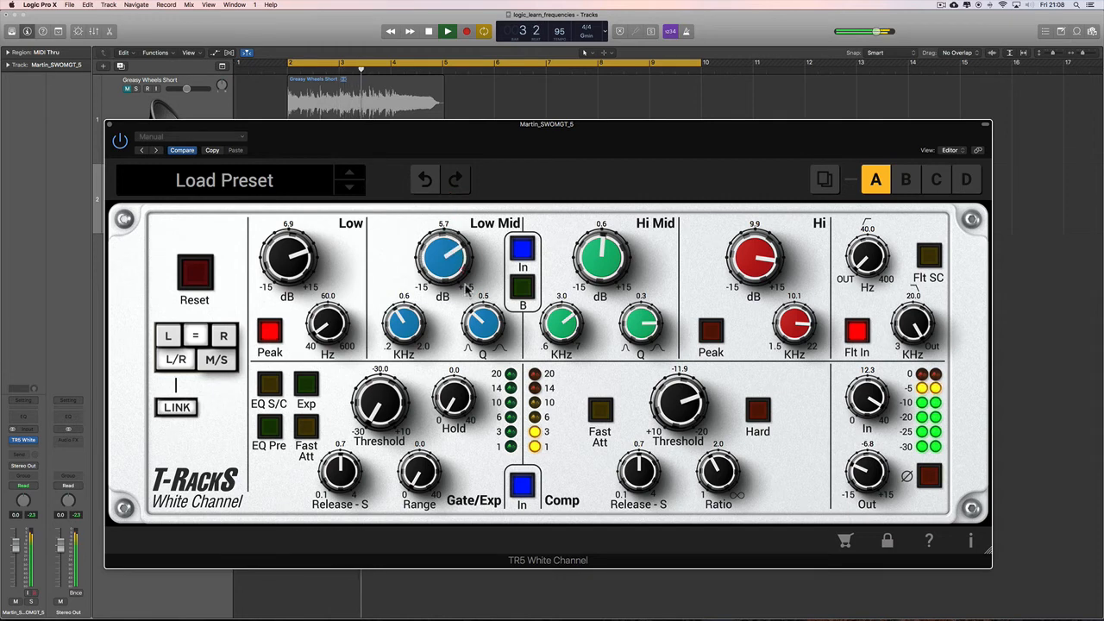
left_click_drag(479, 317, 467, 239)
mouse_move(449, 247)
left_mouse_down()
mouse_move(463, 274)
mouse_move(462, 253)
left_mouse_up()
left_click_drag(494, 315, 496, 341)
key("space")
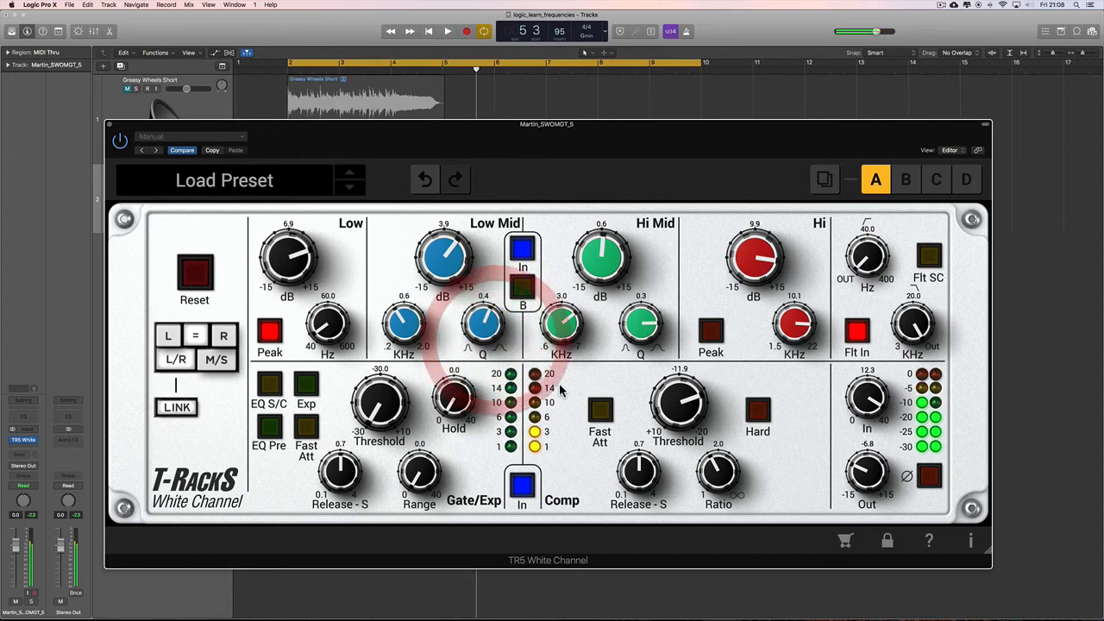
Set the compressor threshold to -8.0 and reduce the input gain to 11.6 dB
left_click_drag(678, 390, 682, 457)
key("space")
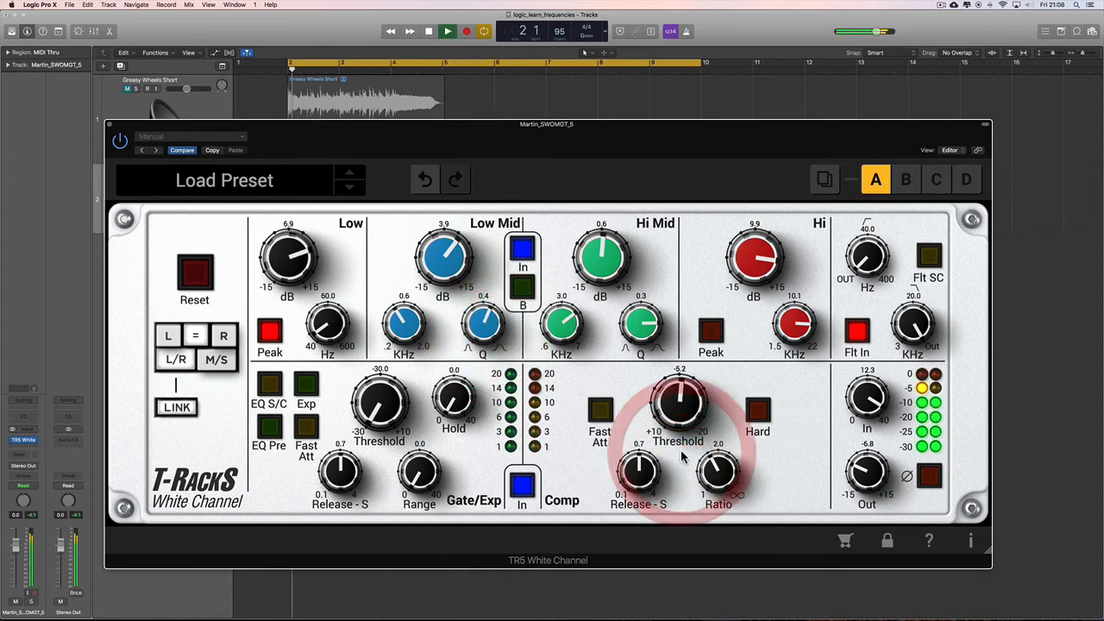
left_click_drag(678, 408, 680, 391)
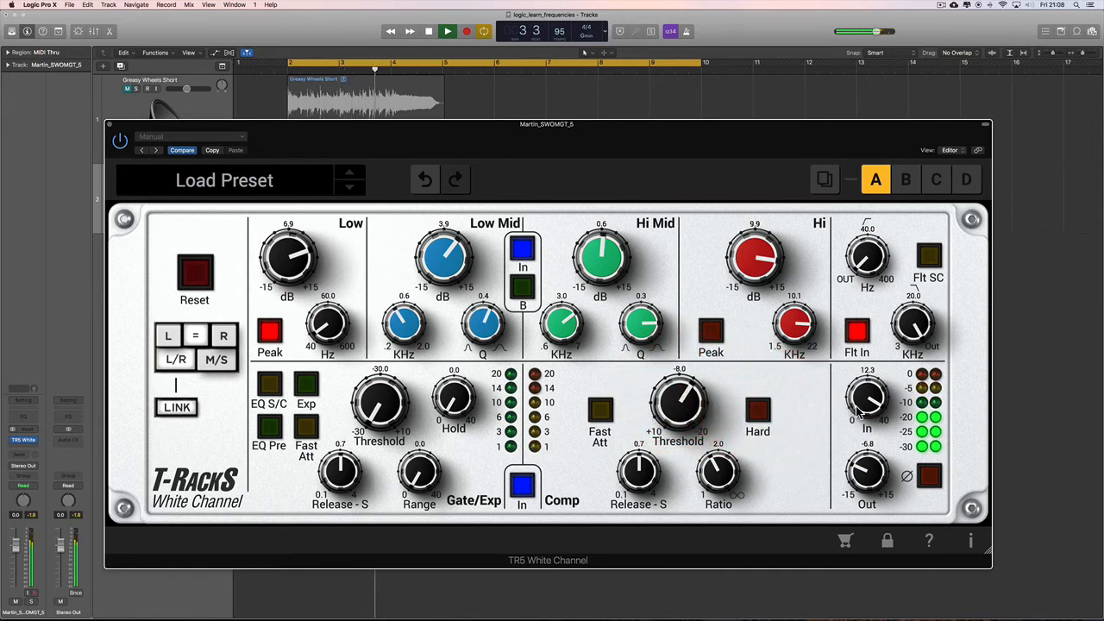
left_click_drag(859, 412, 868, 419)
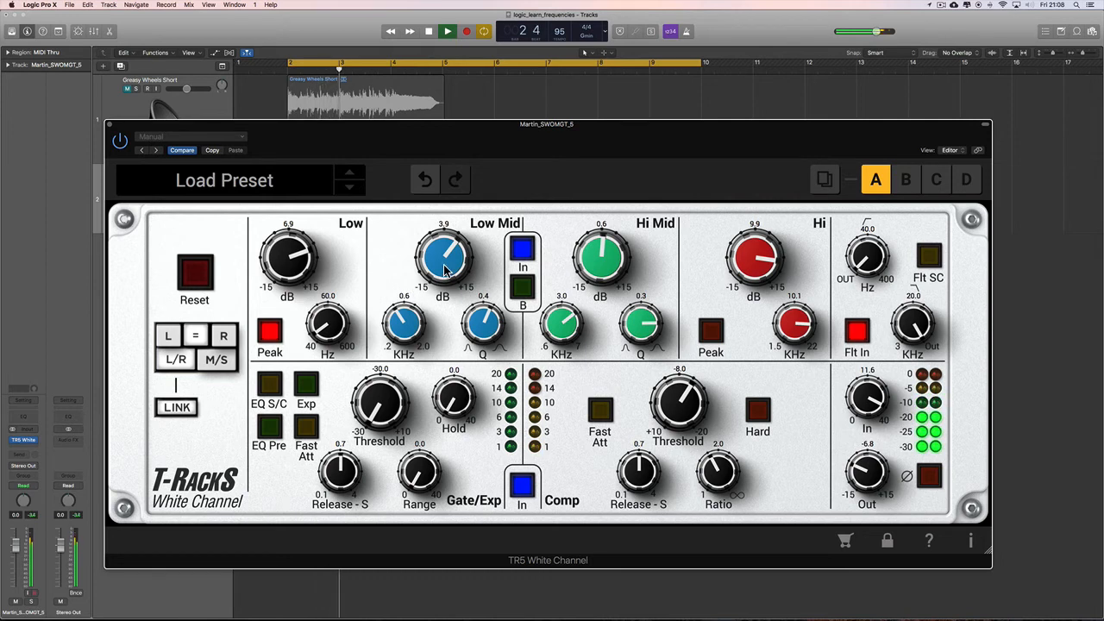
Restart playback of the track and turn B mode on to hear its effect
key("space")
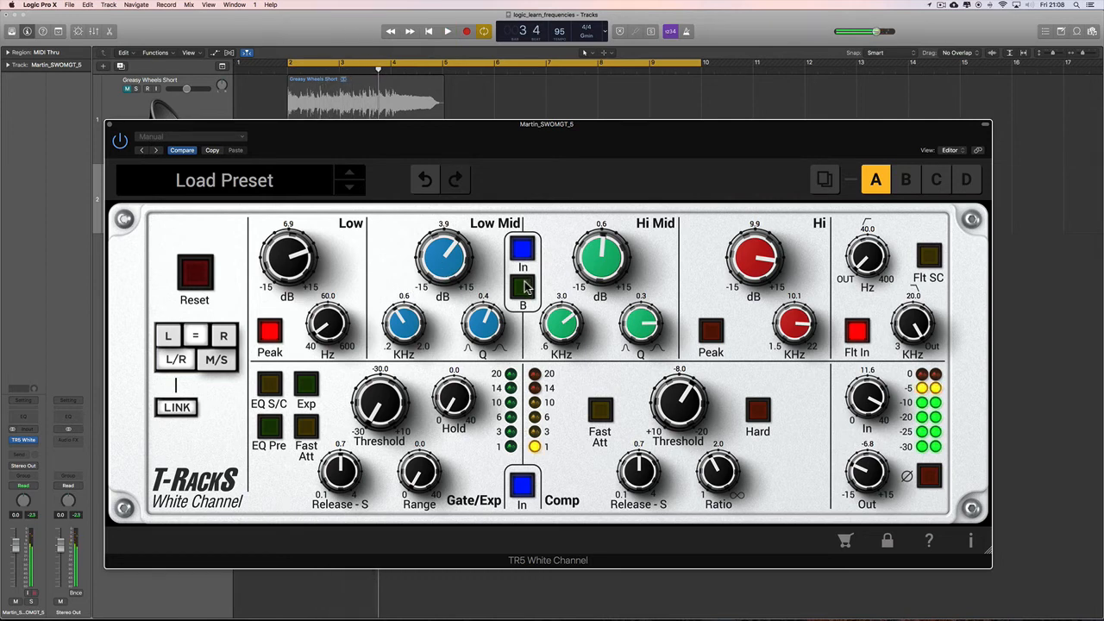
key("space")
left_click(524, 287)
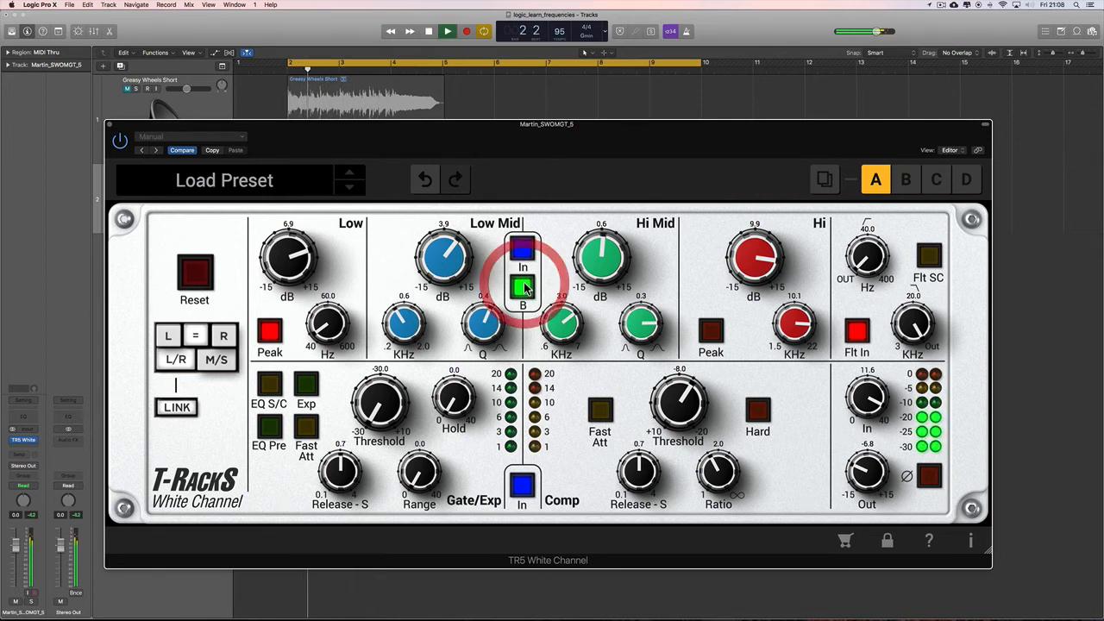
Switch B mode on and off repeatedly while the Martin_SWOMGT_5 track plays to compare the EQ curves
left_click(523, 287)
left_click(523, 287)
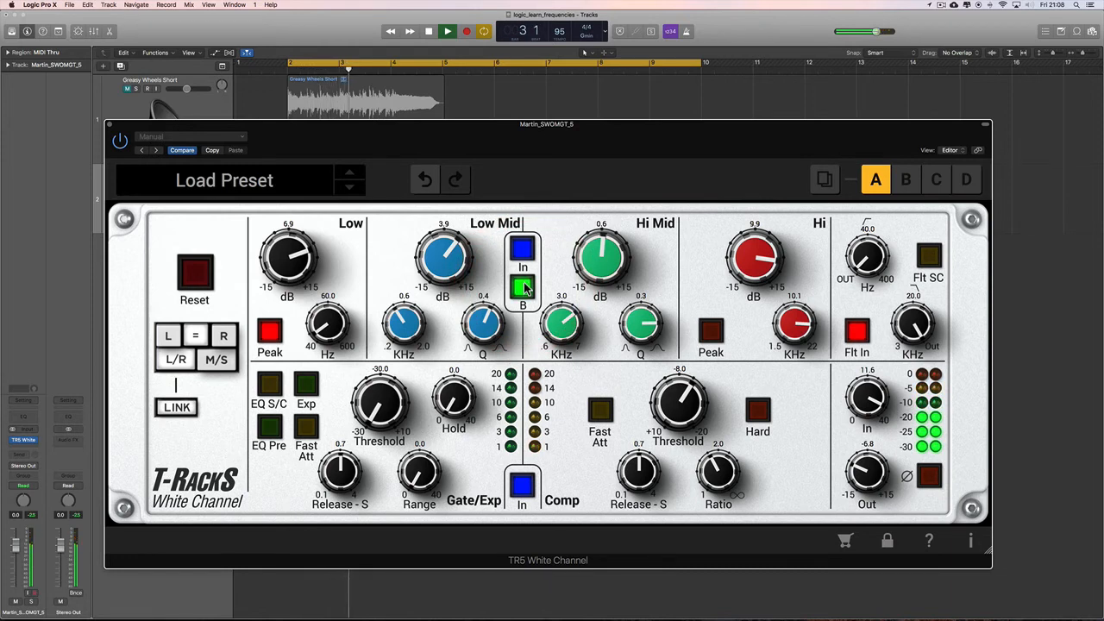
left_click(523, 287)
left_click(524, 287)
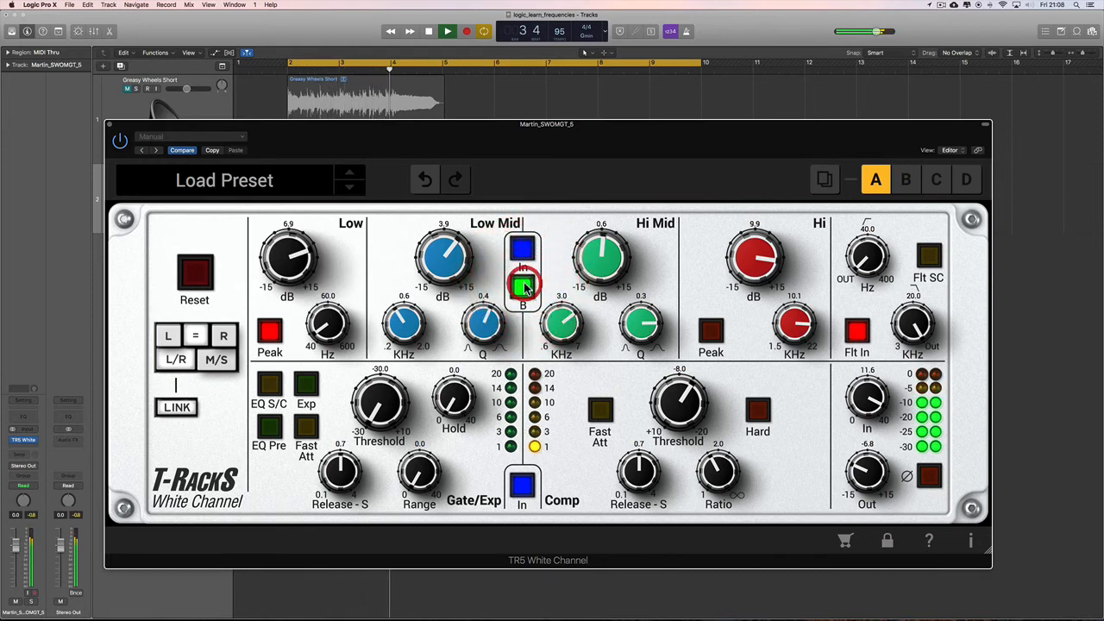
left_click(524, 288)
left_click(524, 287)
key("space")
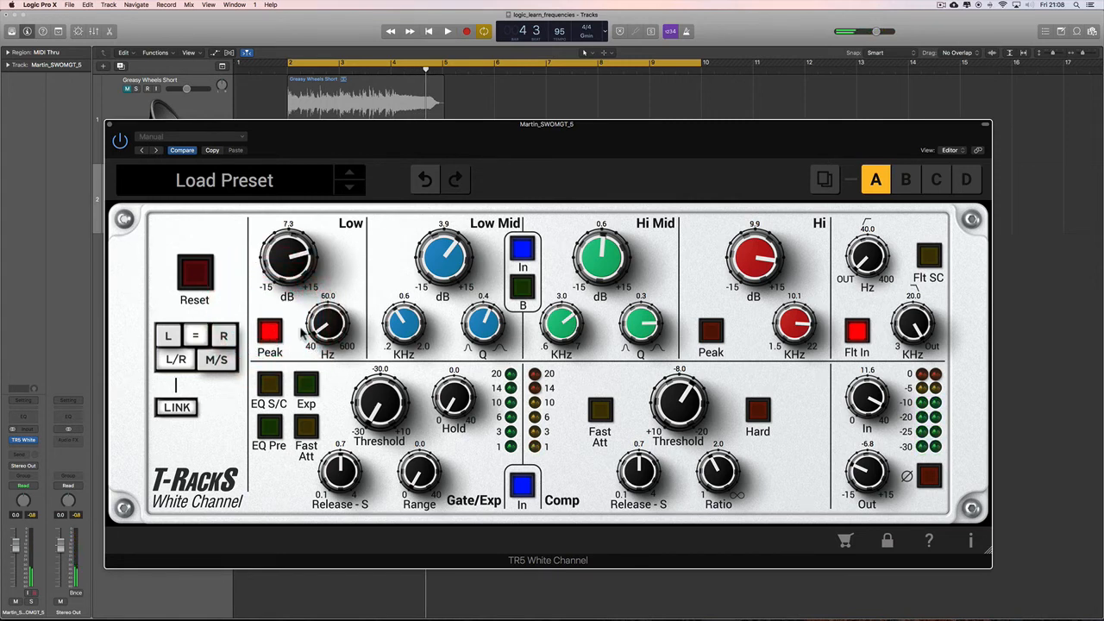
Replay the track with the adjusted Low Mid band and compare it with B mode in and out
key("space")
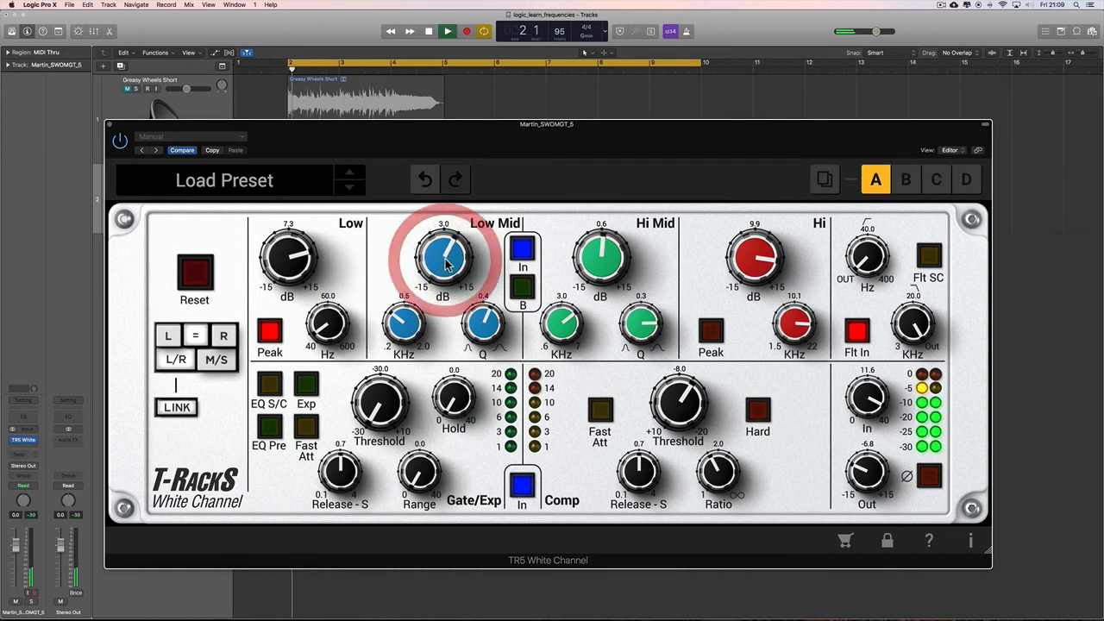
left_click(484, 321)
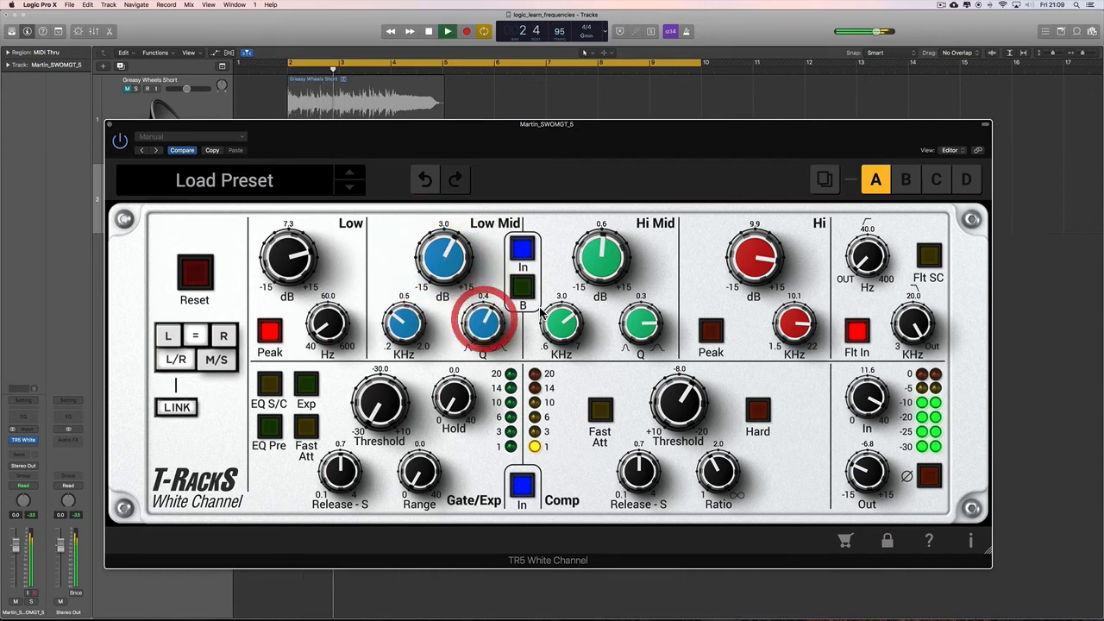
left_click(522, 288)
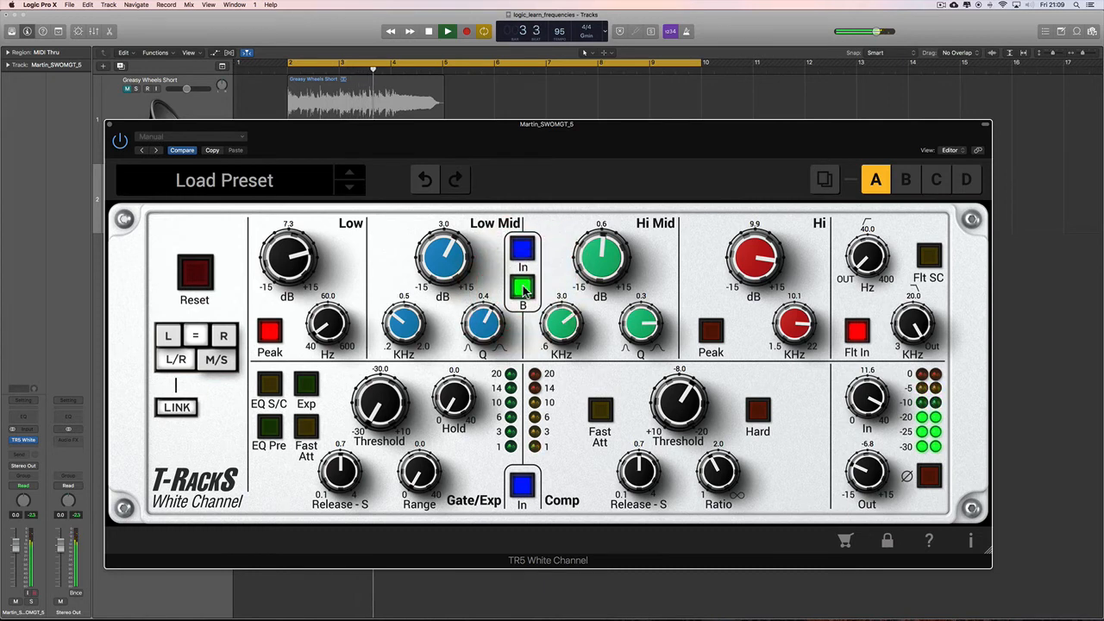
left_click(522, 288)
key("space")
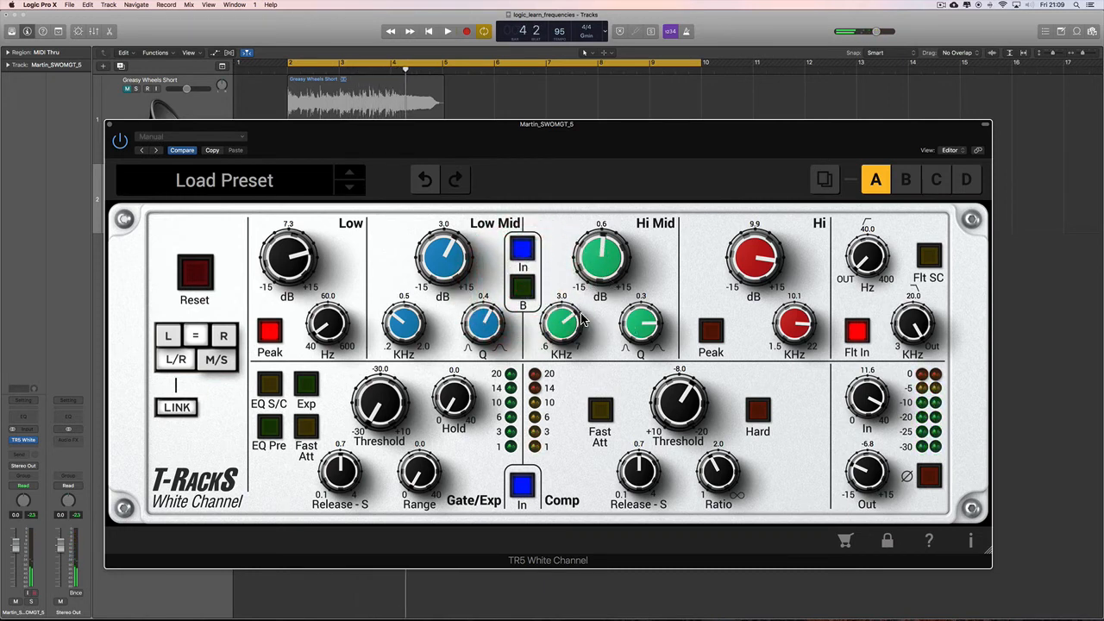
Set the Hi Mid gain to 0.9 dB and the Hi band to 9.6 dB at 10.2 kHz, and play the track
left_click_drag(601, 269, 600, 262)
left_click_drag(795, 318, 795, 315)
left_click_drag(761, 264, 762, 269)
key("space")
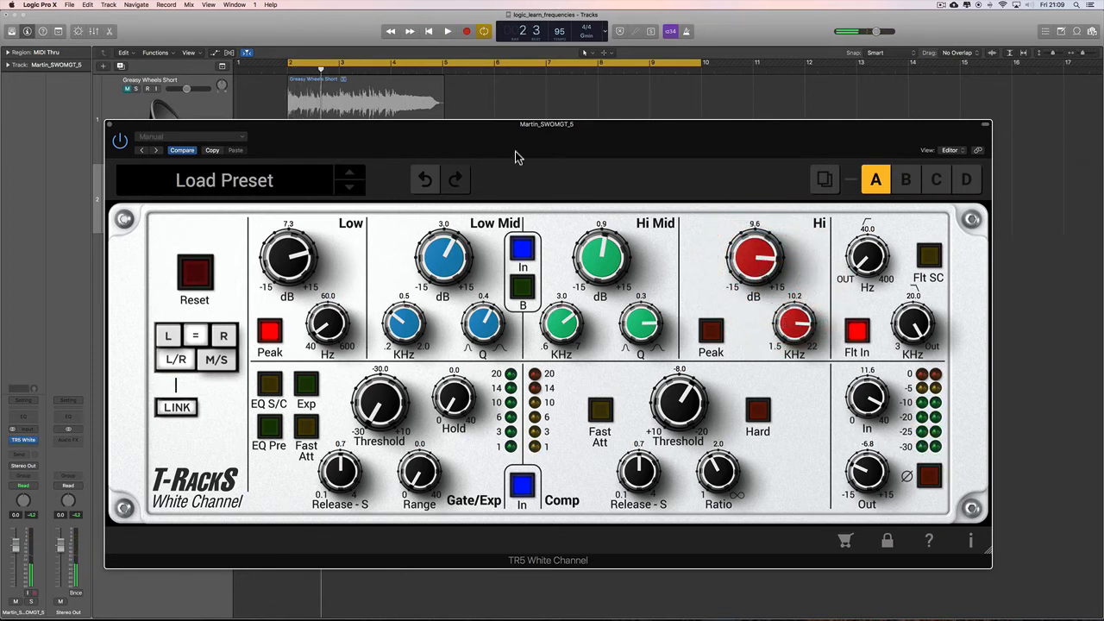
Cut the Low Mid band to -5.3 dB and the Hi Mid band to -4.0 dB at 1.8 kHz during playback
left_click_drag(499, 132, 492, 127)
left_click_drag(444, 248, 463, 292)
key("space")
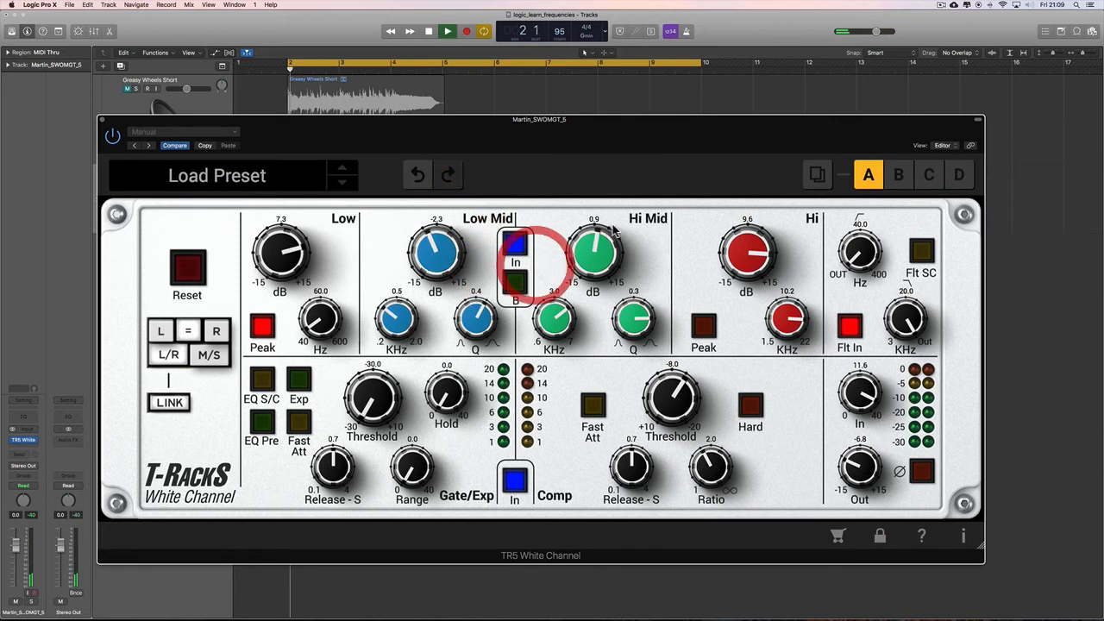
left_click_drag(596, 246, 599, 279)
left_click_drag(560, 317, 587, 381)
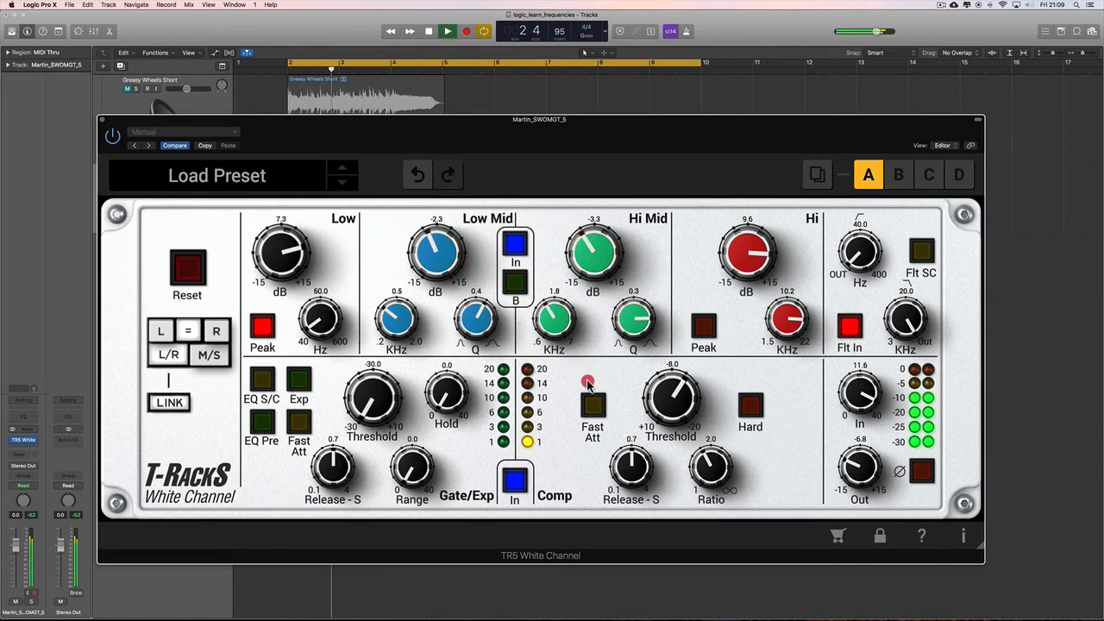
left_click_drag(593, 247, 594, 254)
left_click_drag(437, 251, 448, 278)
Boost the Hi band to 11.6 dB and compare its Peak mode on and off
left_click_drag(747, 276, 747, 254)
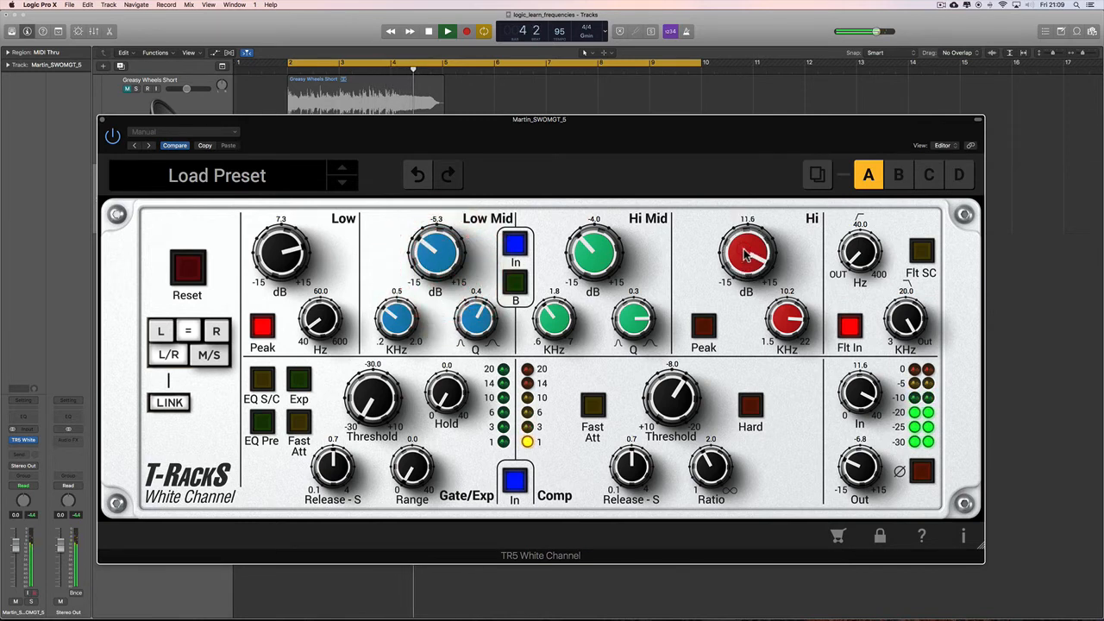
left_click(703, 326)
left_click(703, 327)
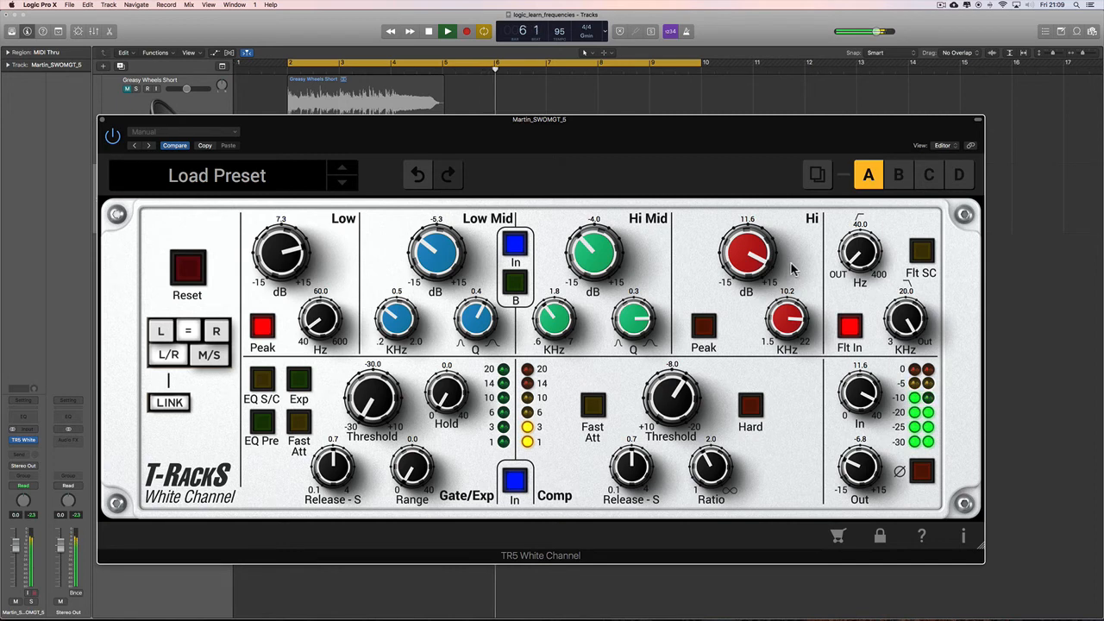
Reduce the Low gain to 6.5 dB and raise the Low Mid gain to 4.1 dB while replaying the track
left_click_drag(292, 256, 292, 240)
key("space")
left_click_drag(431, 252, 434, 207)
key("space")
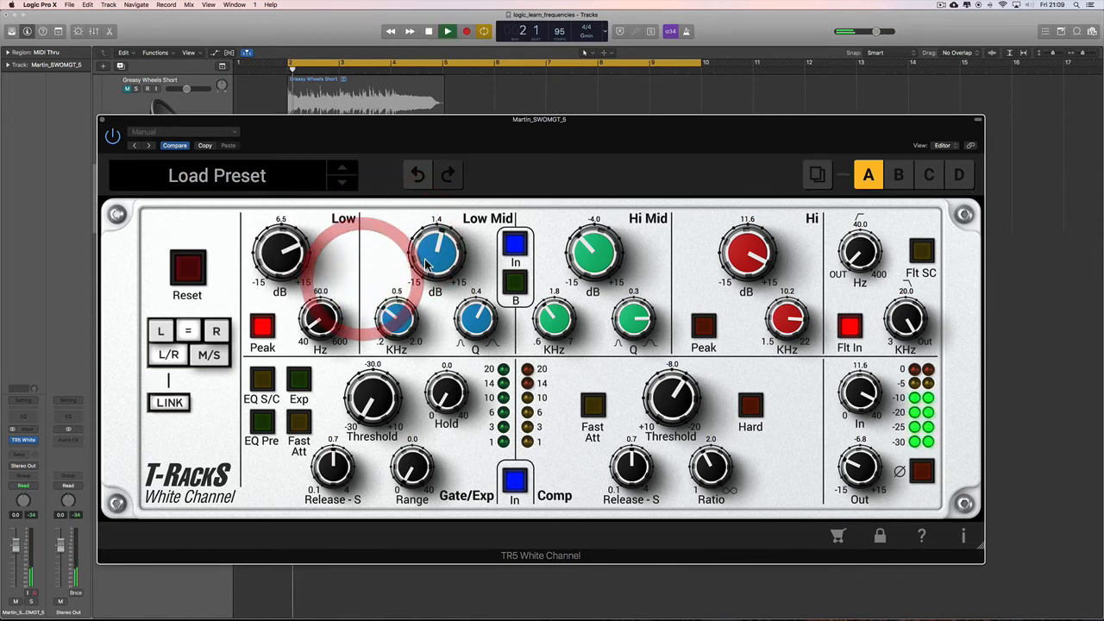
left_click_drag(428, 254, 433, 237)
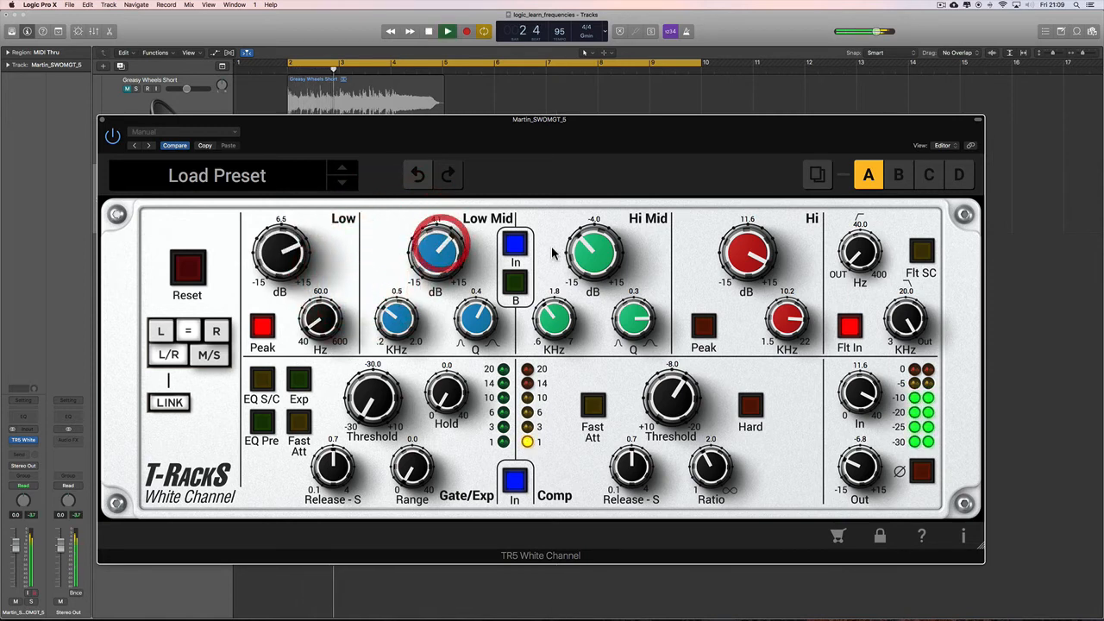
Set the Hi Mid gain to -1.6 dB and the Hi gain to 9.7 dB, lower the input gain to 11.3 dB, and stop playback
left_click_drag(594, 252, 594, 238)
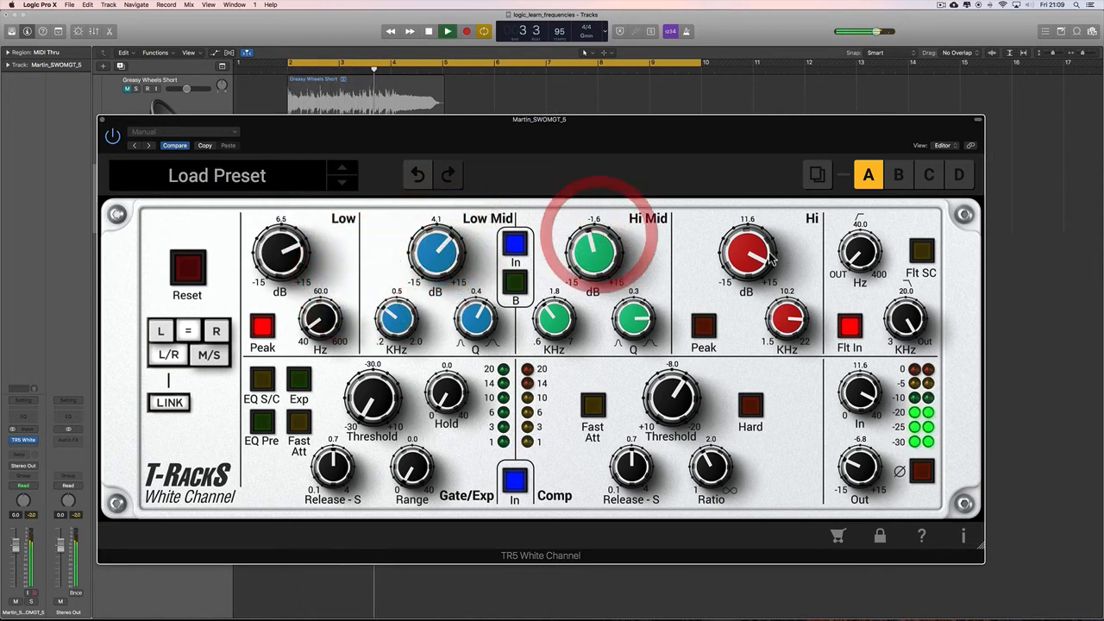
left_click_drag(771, 257, 771, 271)
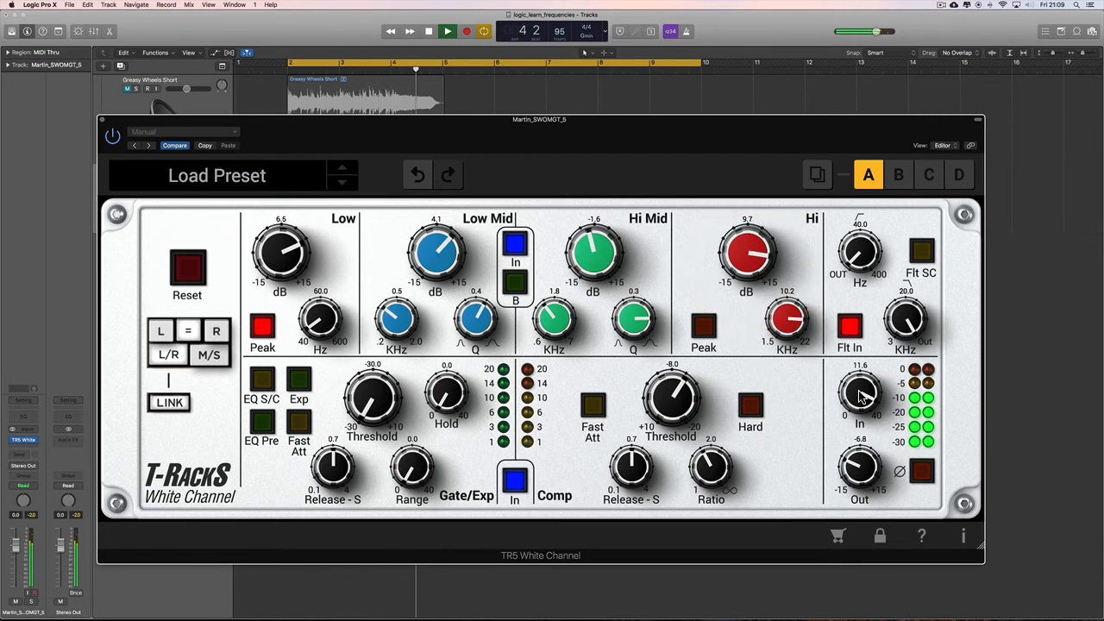
left_click_drag(863, 395, 862, 398)
key("space")
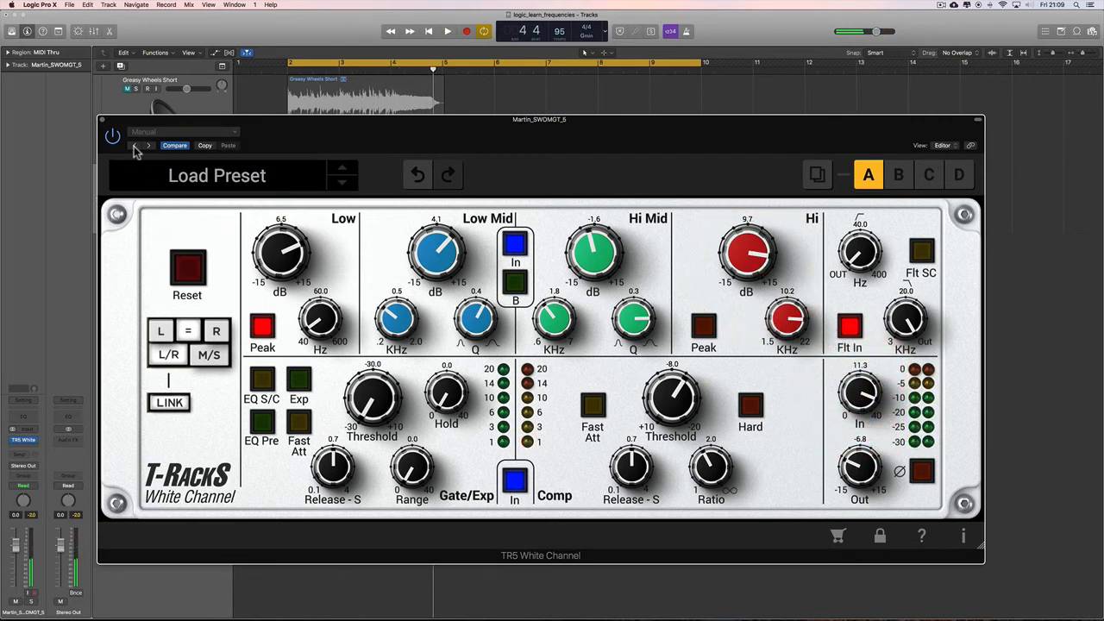
Switch to the t-racks_classics project and bring up White Channel on the SSL 9000 track
left_click(104, 122)
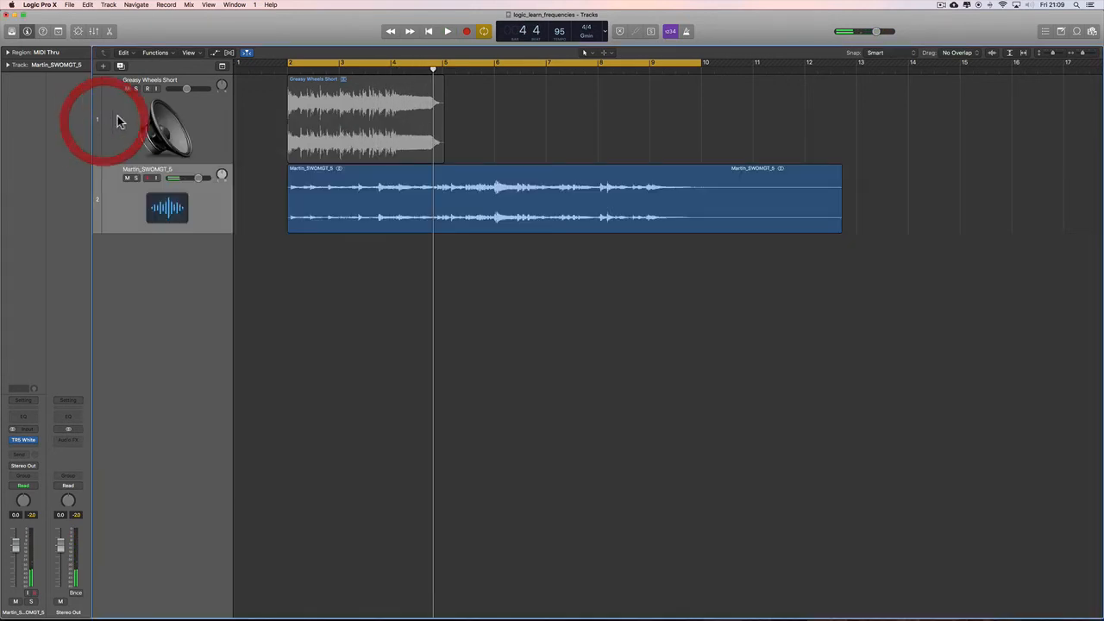
left_click(238, 5)
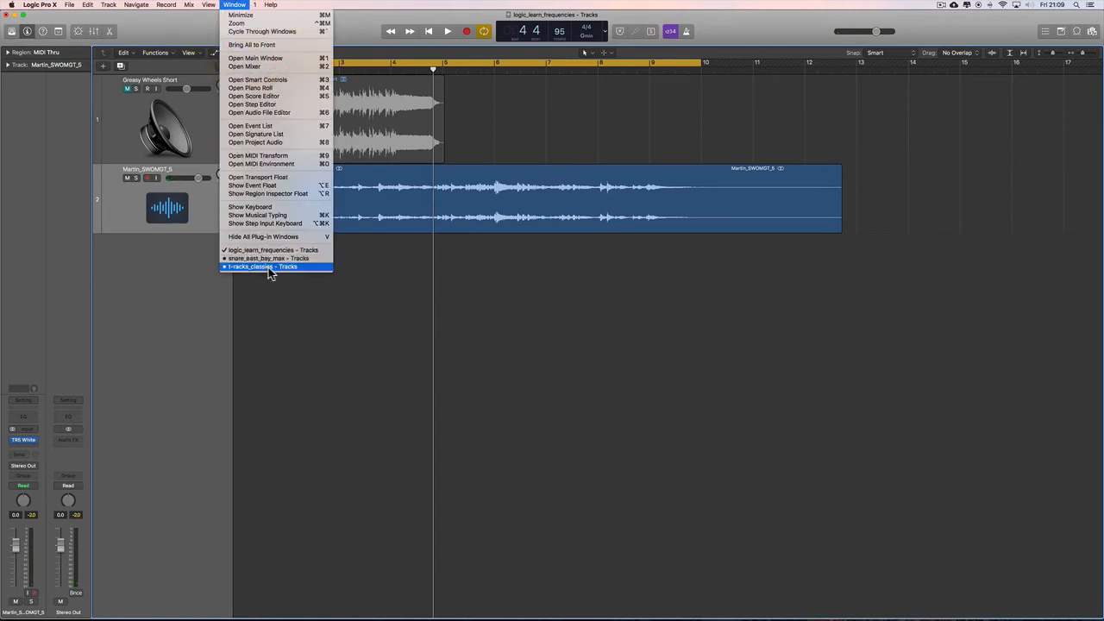
left_click(268, 266)
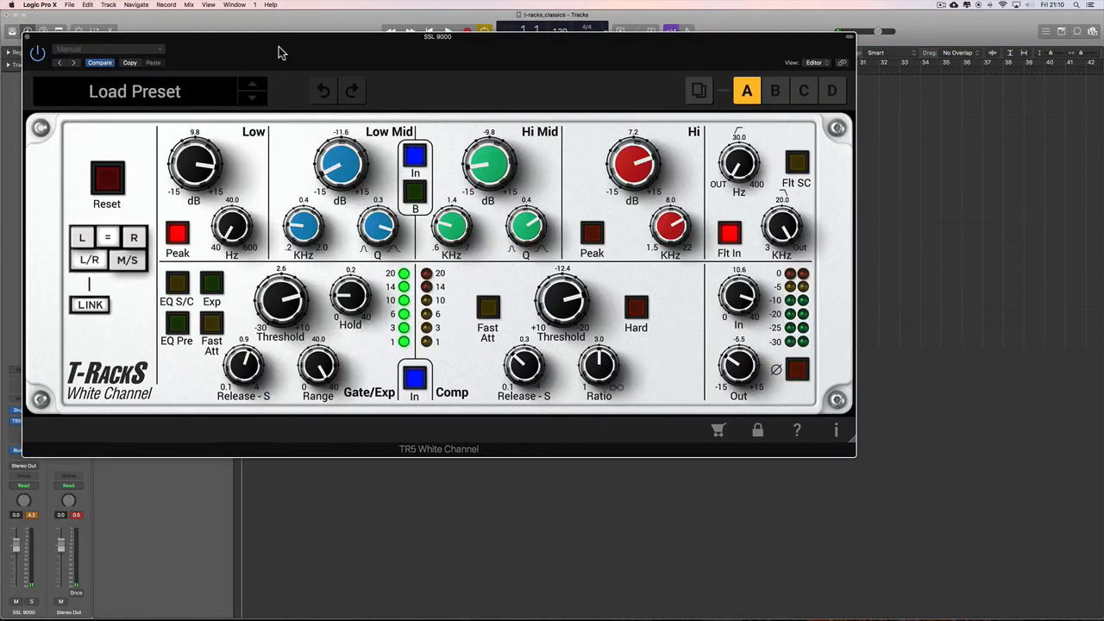
left_click_drag(279, 46, 354, 119)
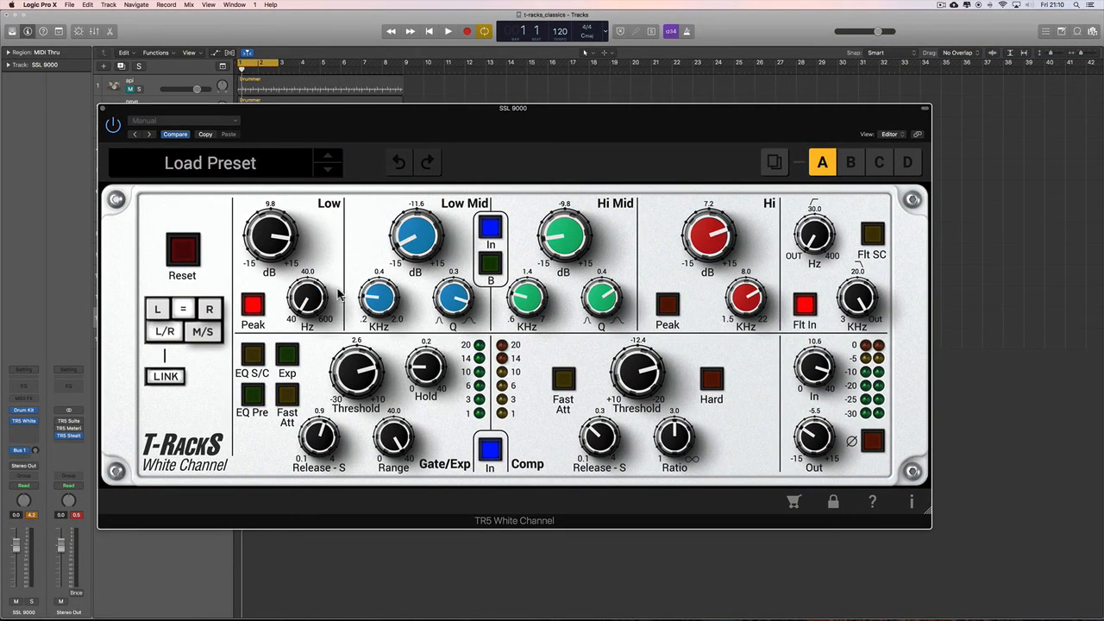
Play the SSL 9000 drum track to hear its current White Channel settings
key("space")
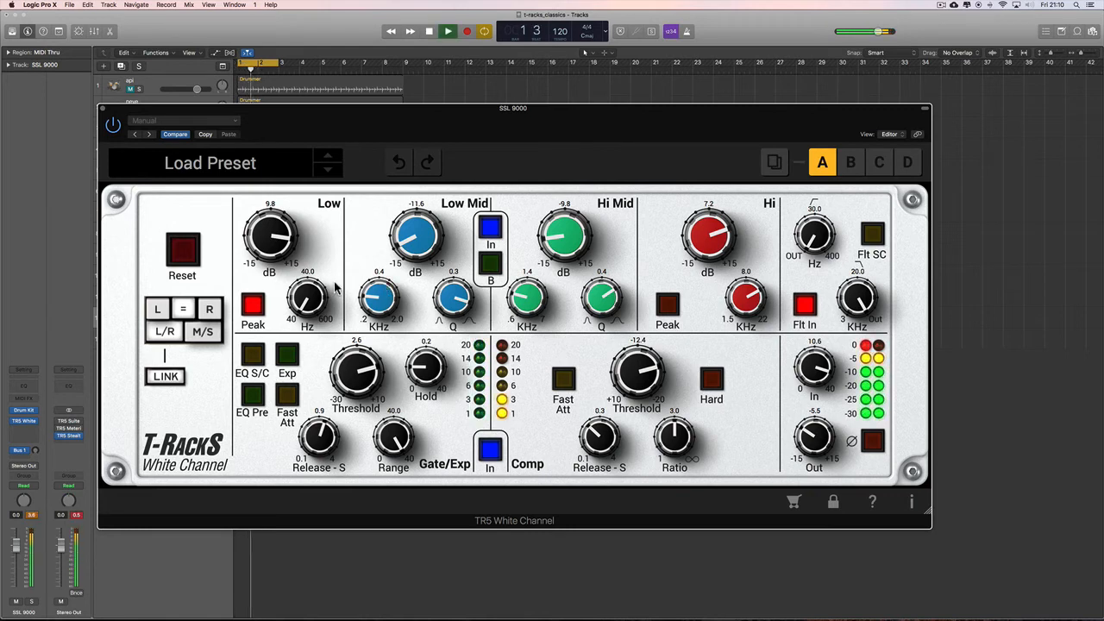
key("space")
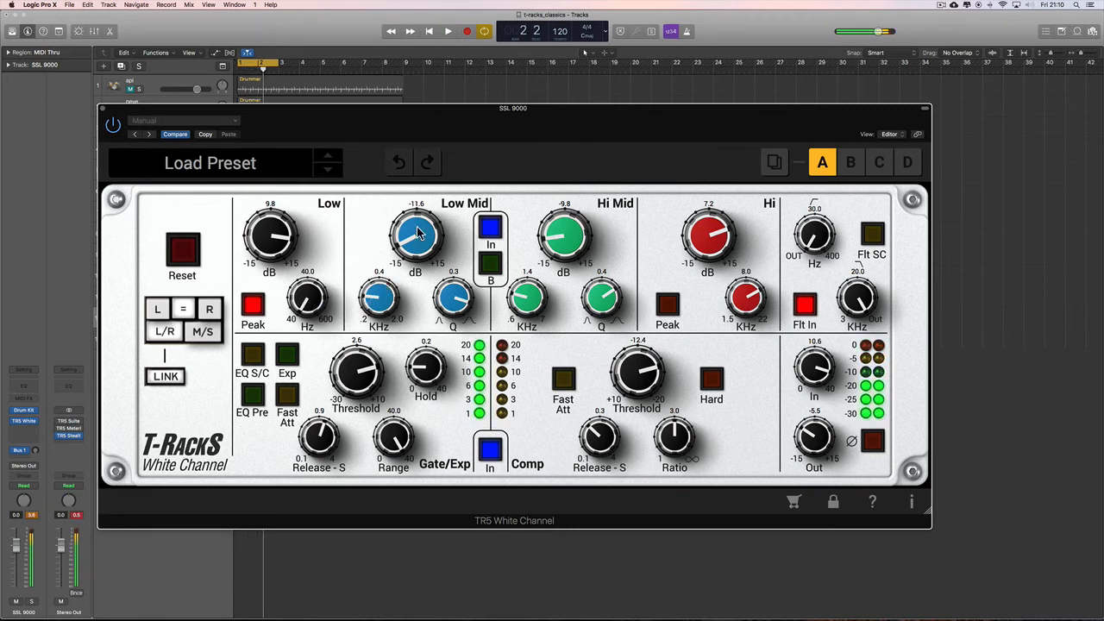
left_click_drag(410, 128, 415, 141)
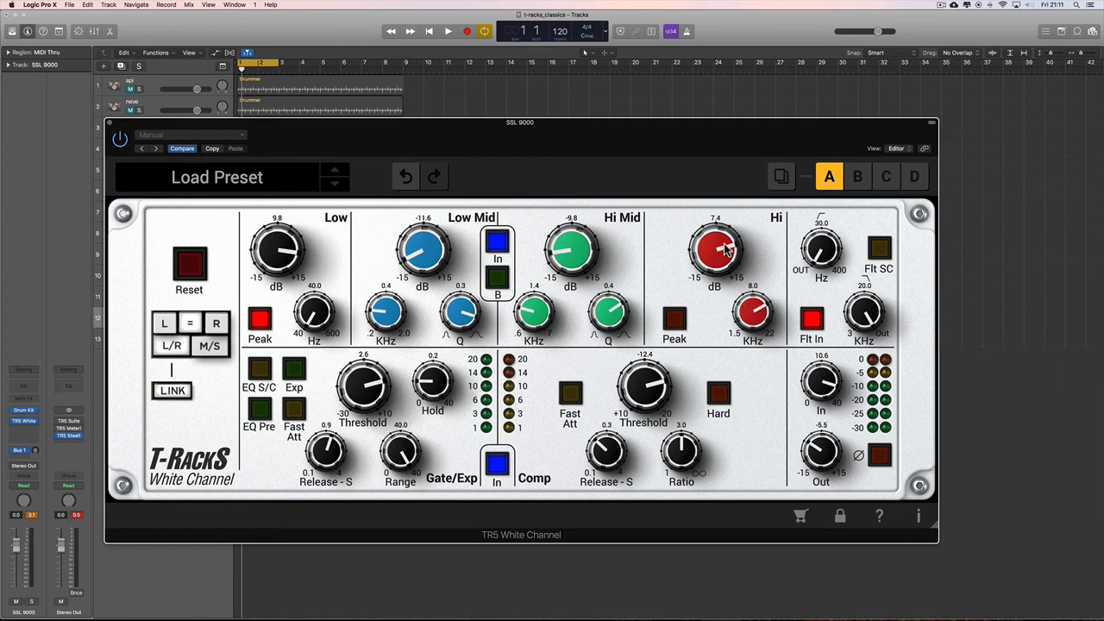
key("space")
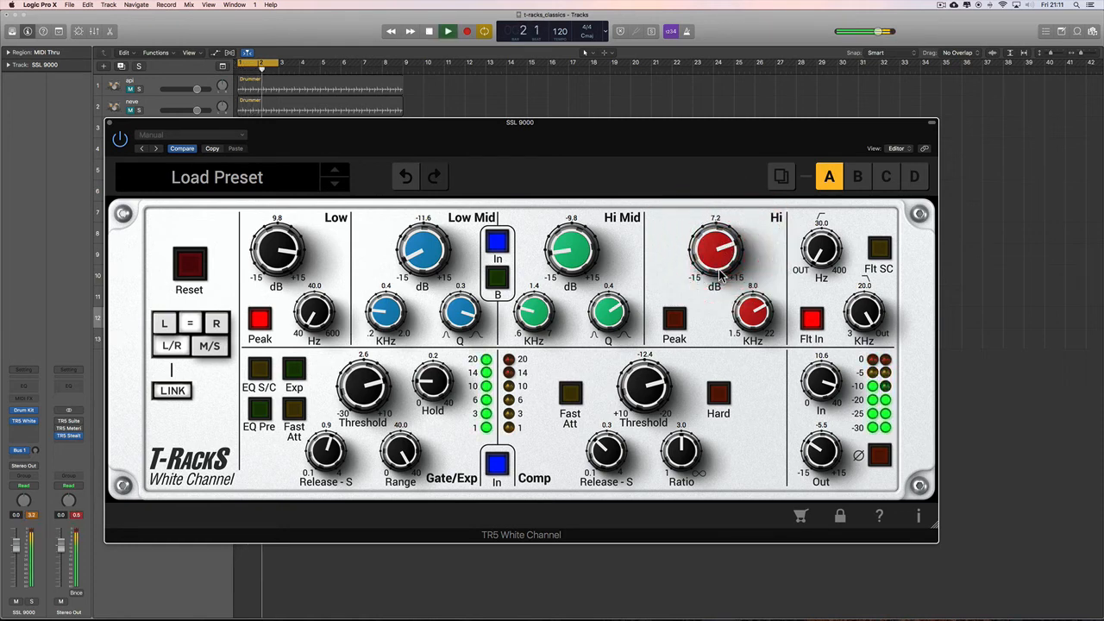
key("space")
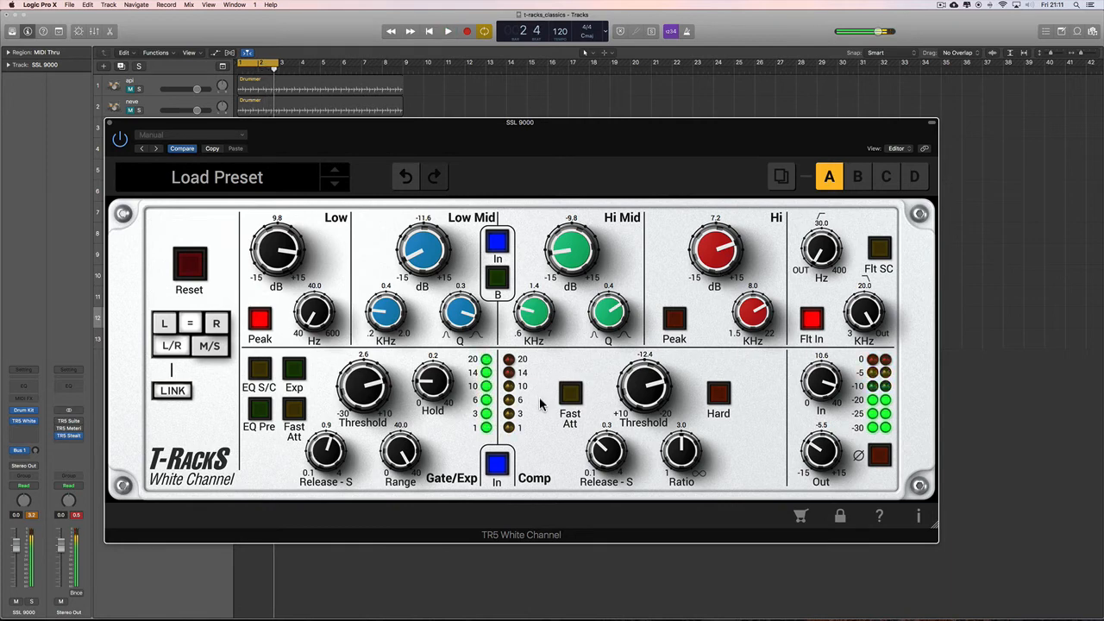
Bypass the dynamics section, listen to the drums without it, and switch it back in
left_click(498, 464)
key("space")
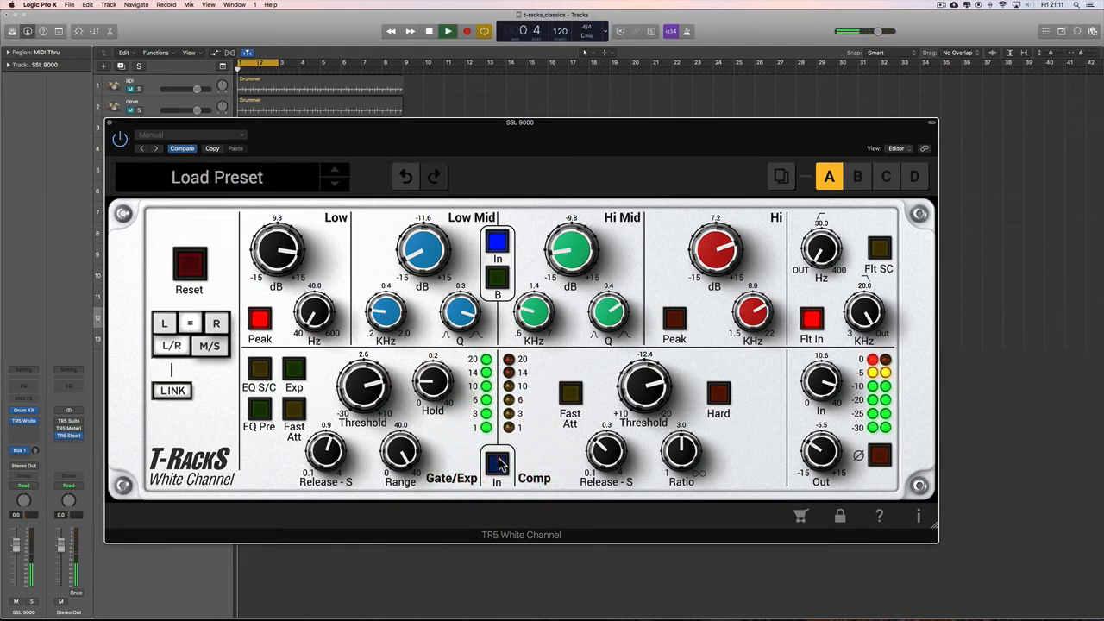
key("space")
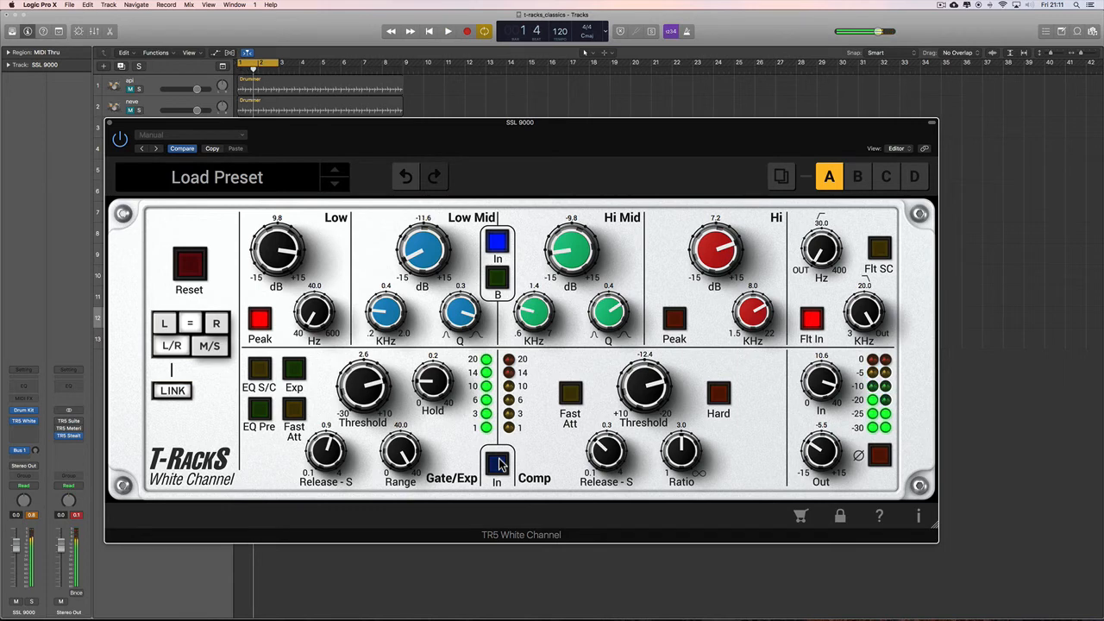
left_click(497, 464)
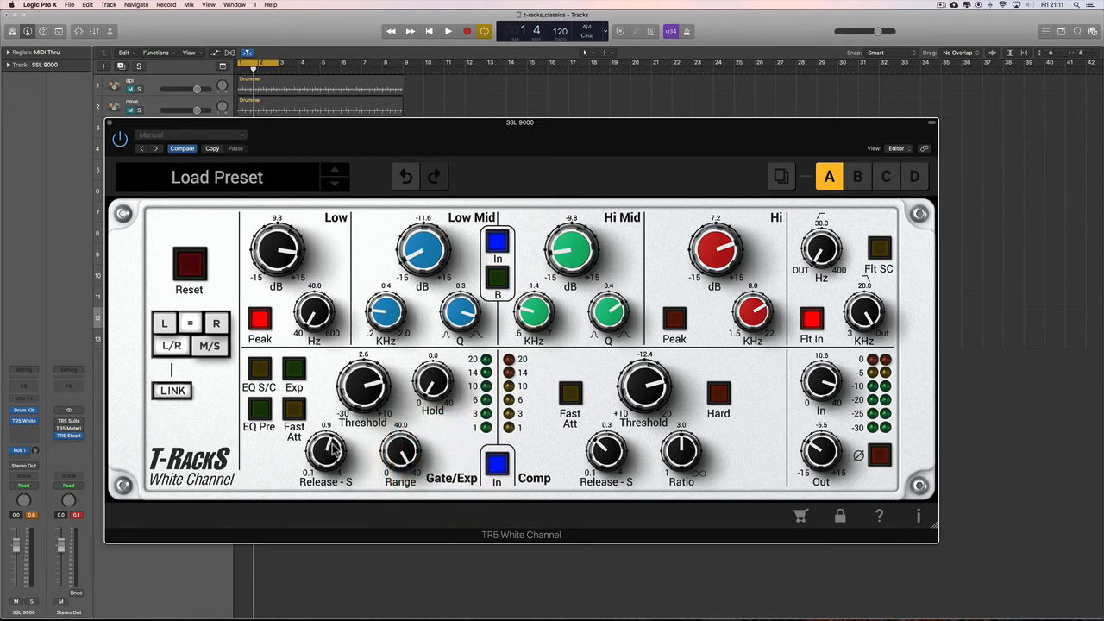
Set the gate release to 0.4 s and its threshold to 4.5, and play the drums to check the gating
left_click_drag(334, 449, 337, 485)
left_click_drag(364, 411, 344, 436)
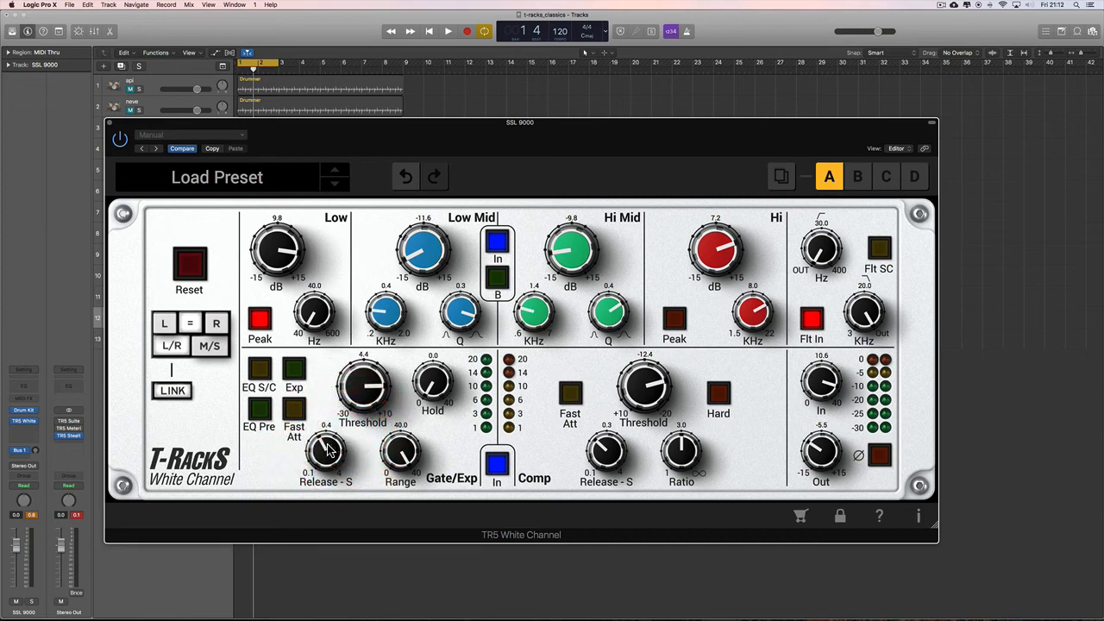
left_click(364, 393)
key("space")
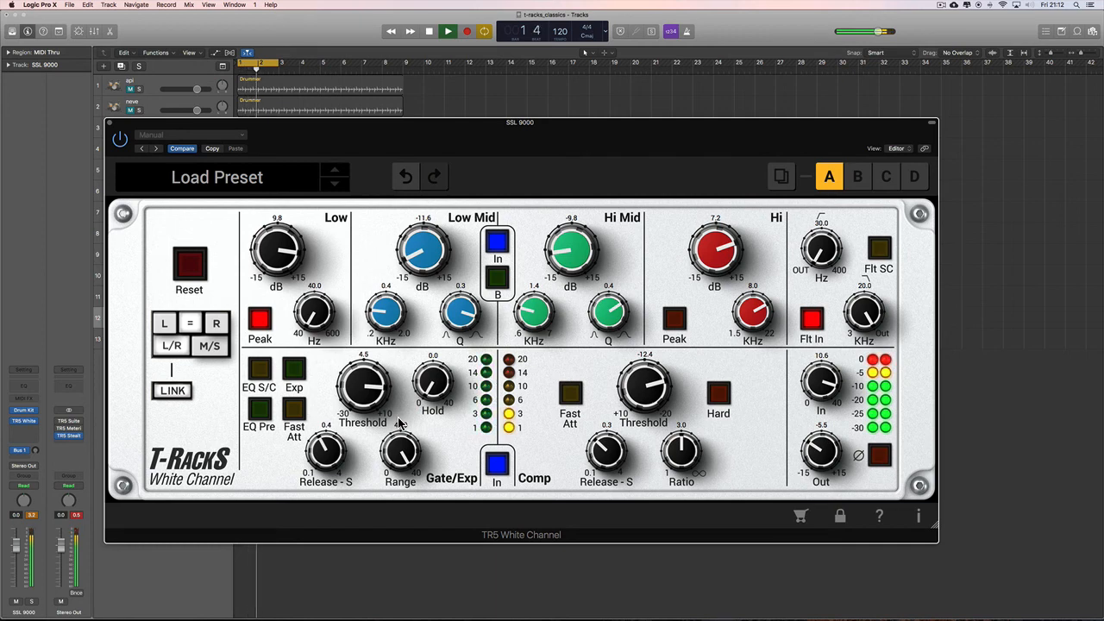
key("space")
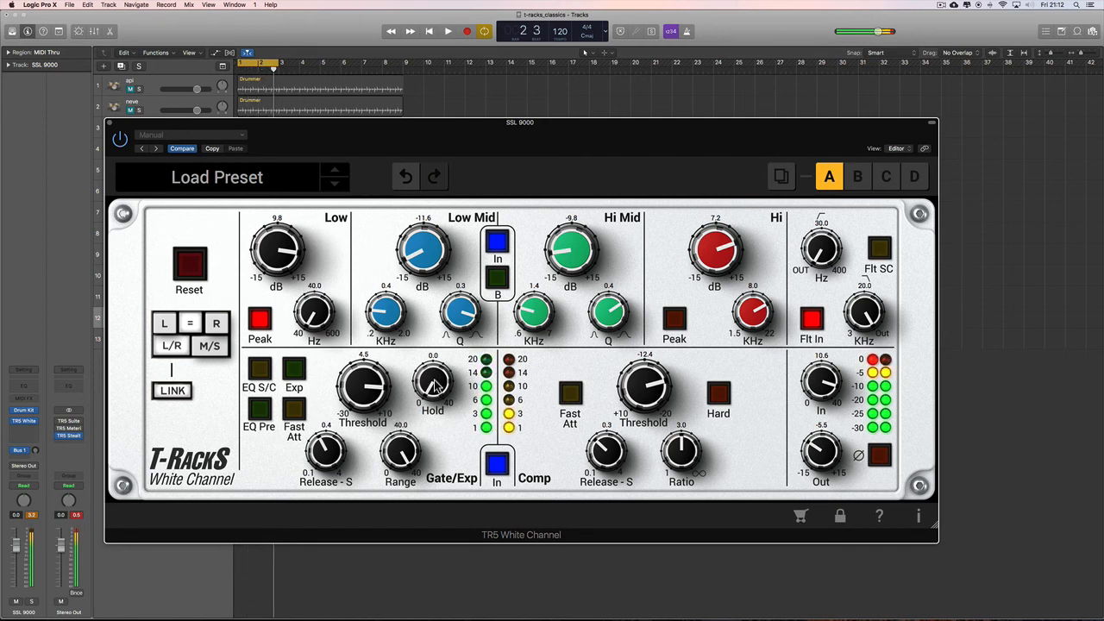
Set the gate hold to 0.3 and its release to 0.2 s, and play the drums again
left_click_drag(431, 392, 425, 338)
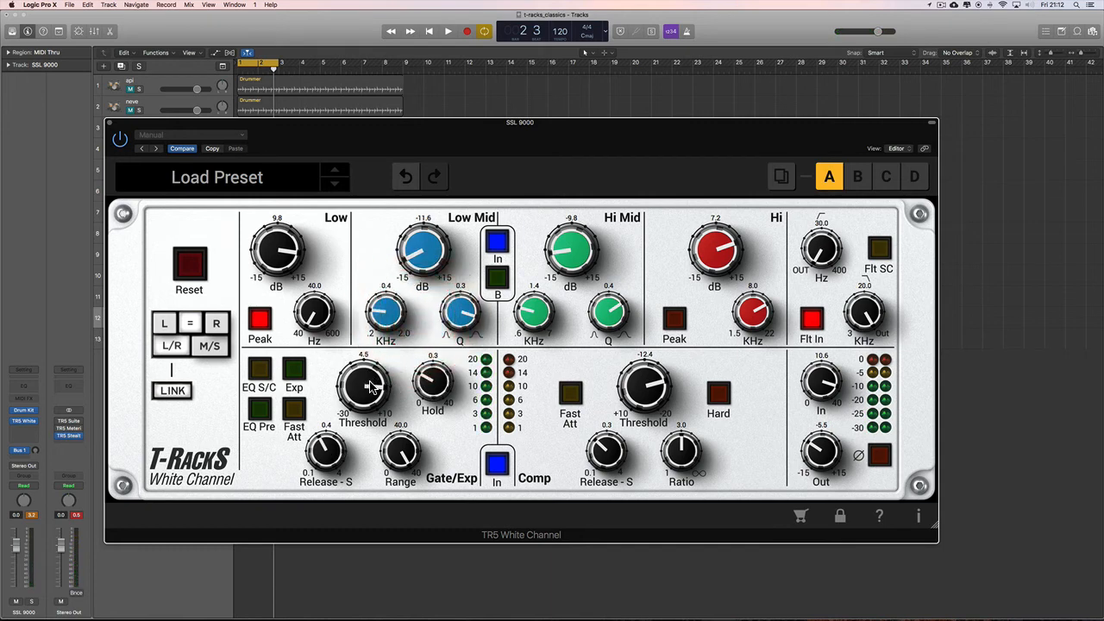
left_click_drag(327, 447, 351, 511)
key("space")
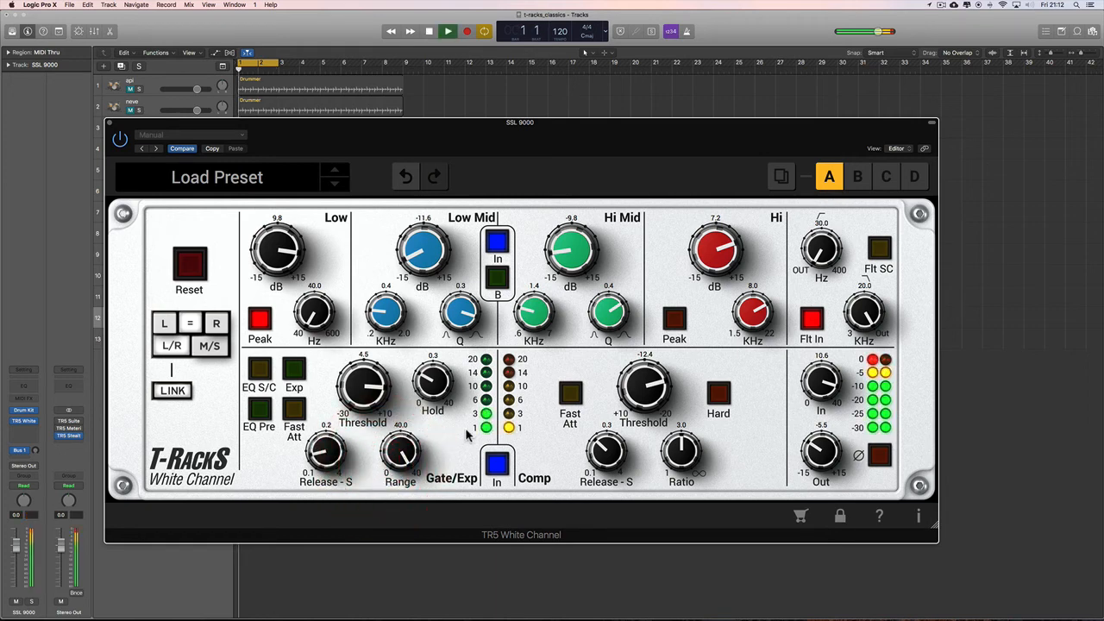
key("space")
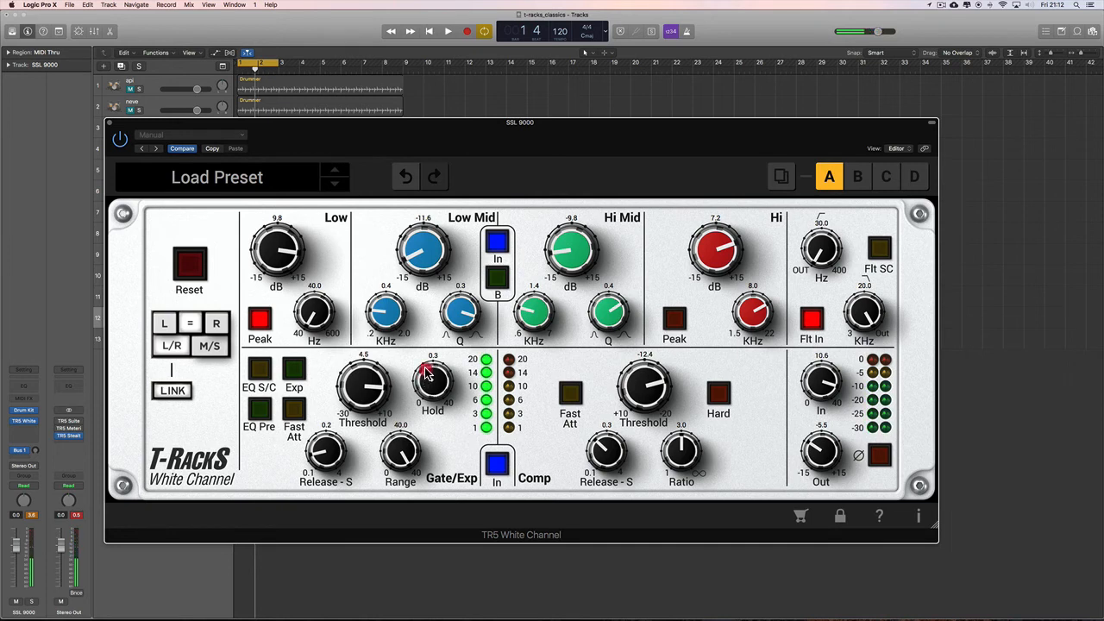
Play the drums to check the gate hold and release, and set the gate hold to 0.2
left_click_drag(427, 366, 401, 367)
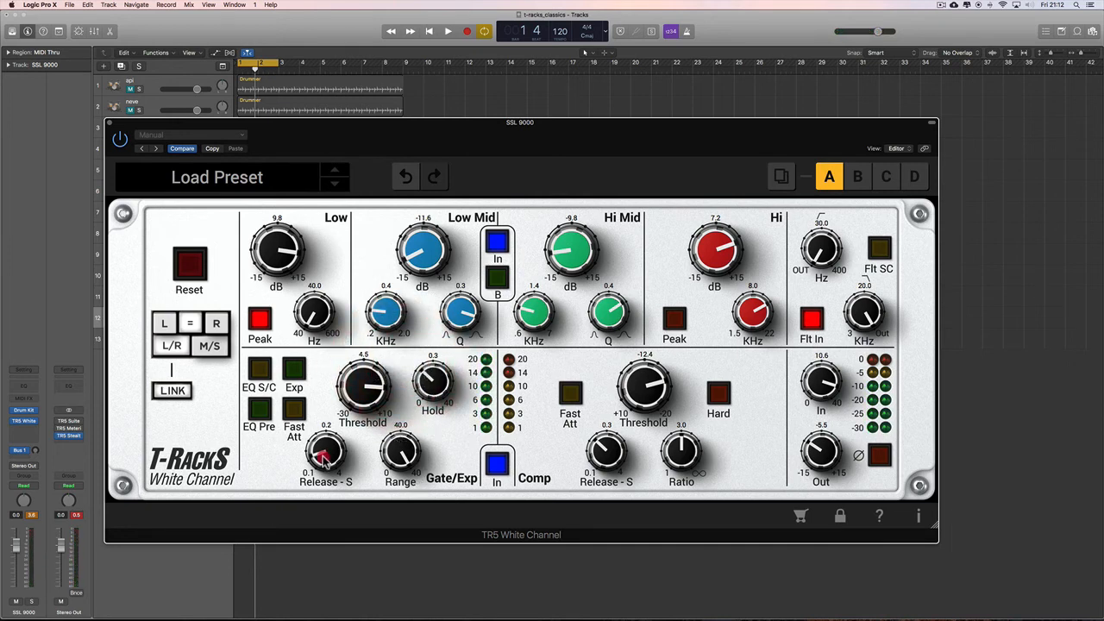
key("space")
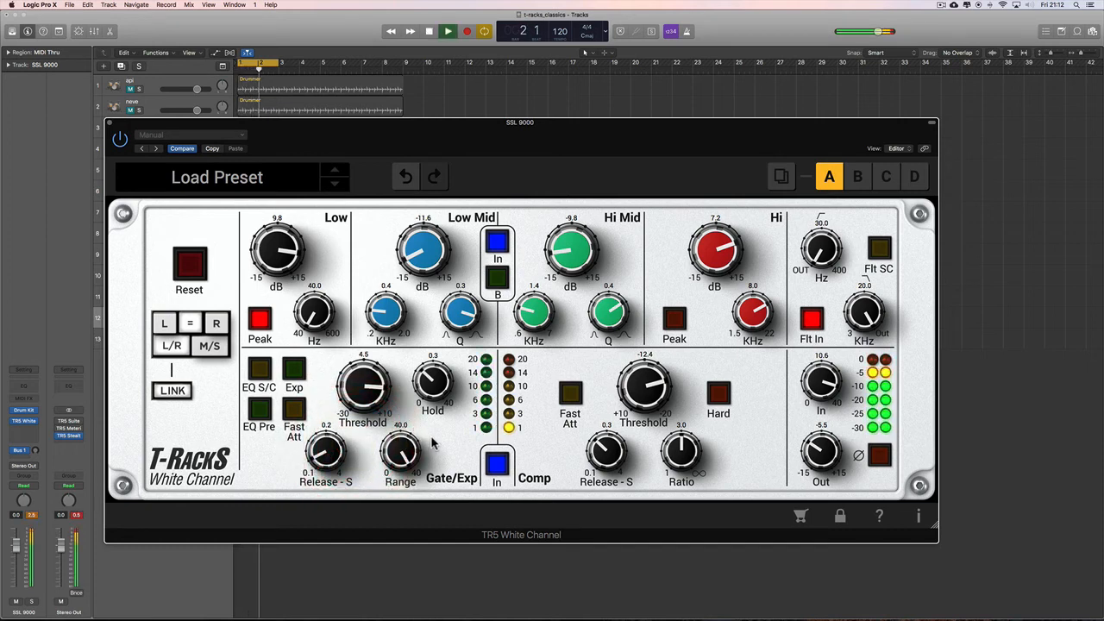
key("space")
left_click_drag(422, 411, 431, 418)
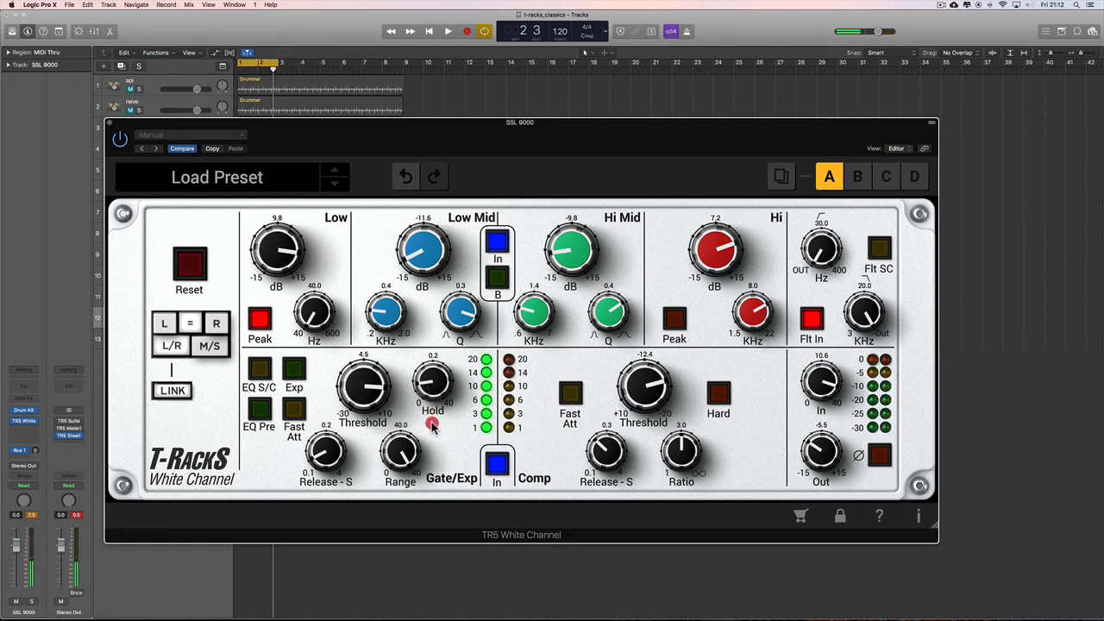
Set the gate release to 1.2 s, its threshold to 5.2 and its hold to 0.1 while playing the drums
left_click_drag(325, 445, 319, 359)
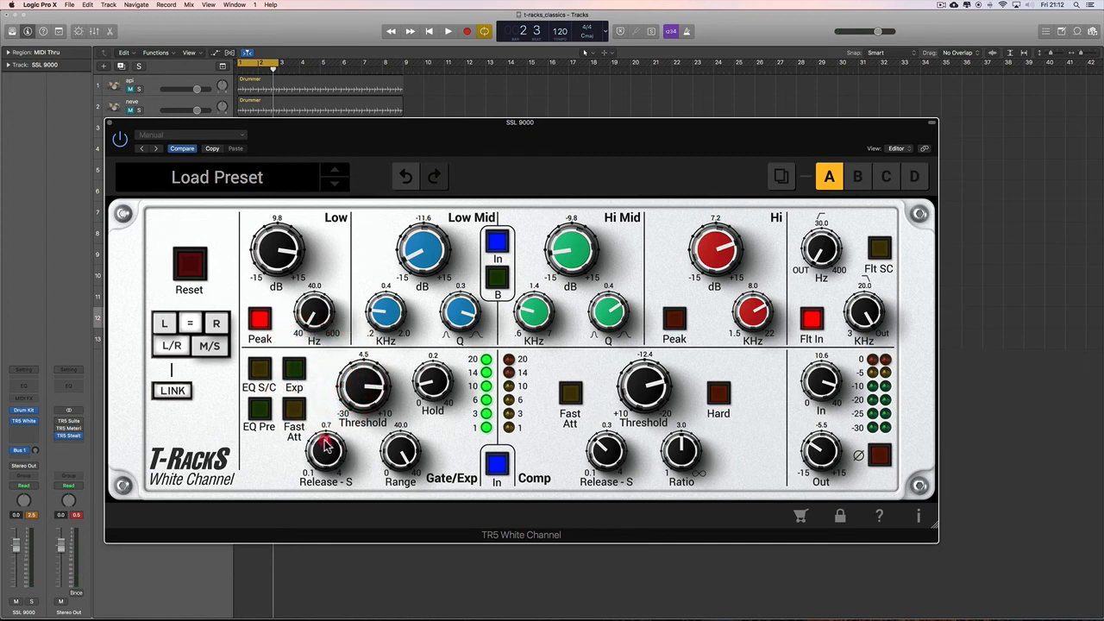
key("space")
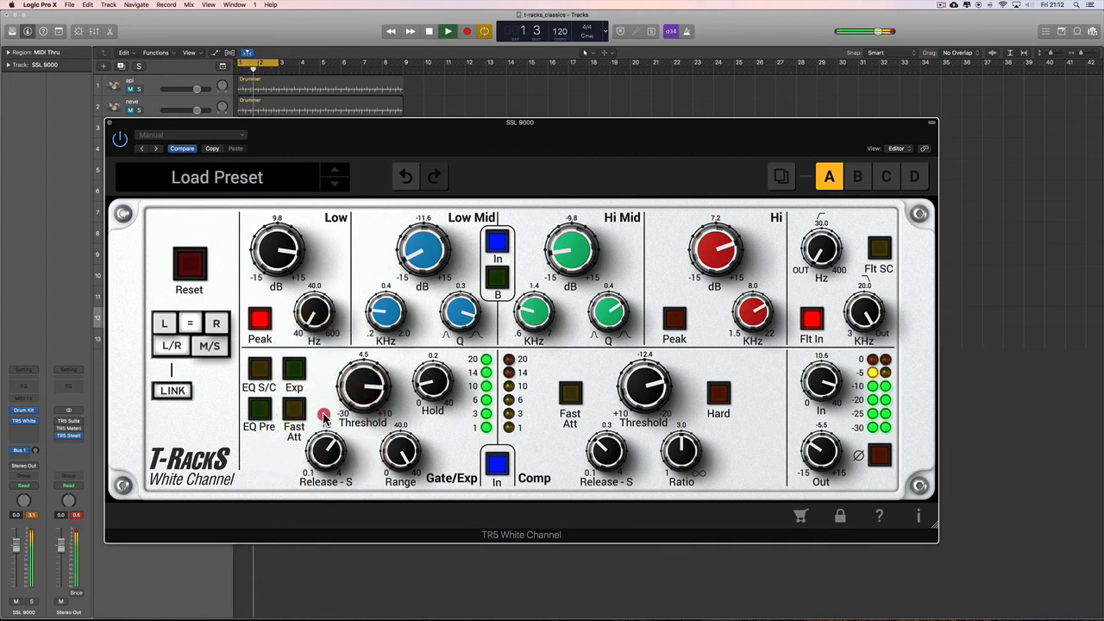
left_click_drag(325, 418, 424, 390)
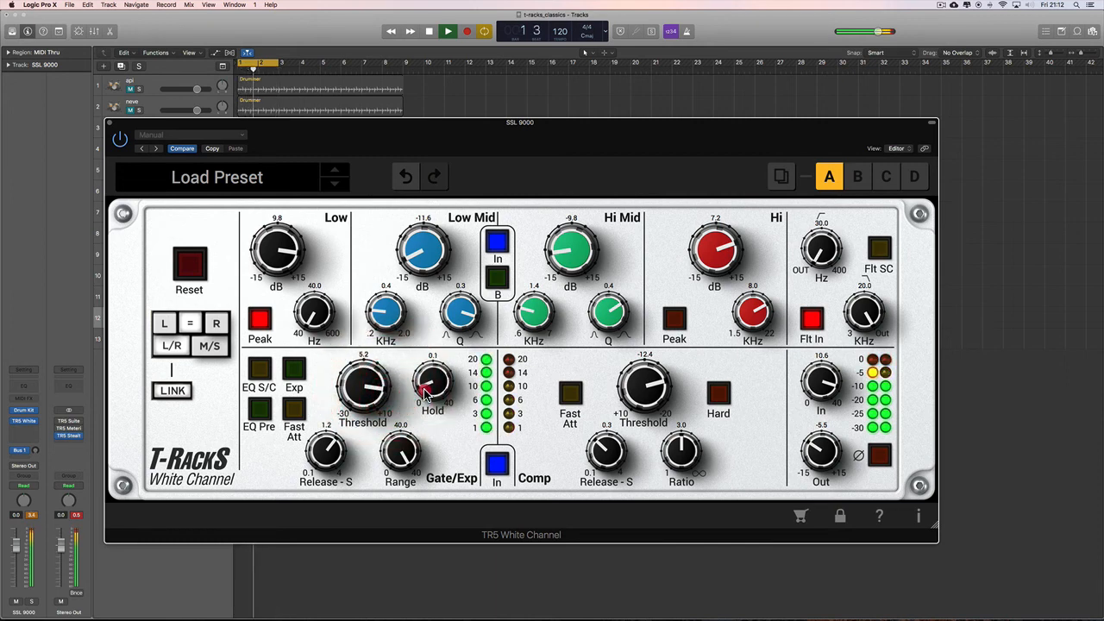
key("space")
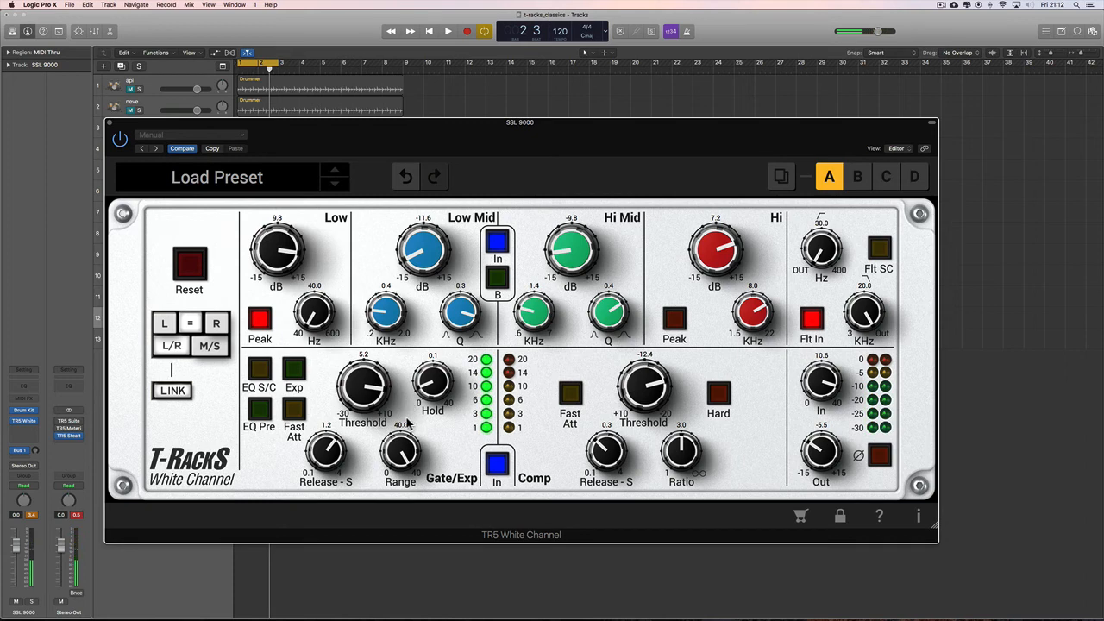
Set the compressor threshold to -13.7 and its release to 0.5 s, and lower the output to -6.4 while the drums play
left_click(641, 396)
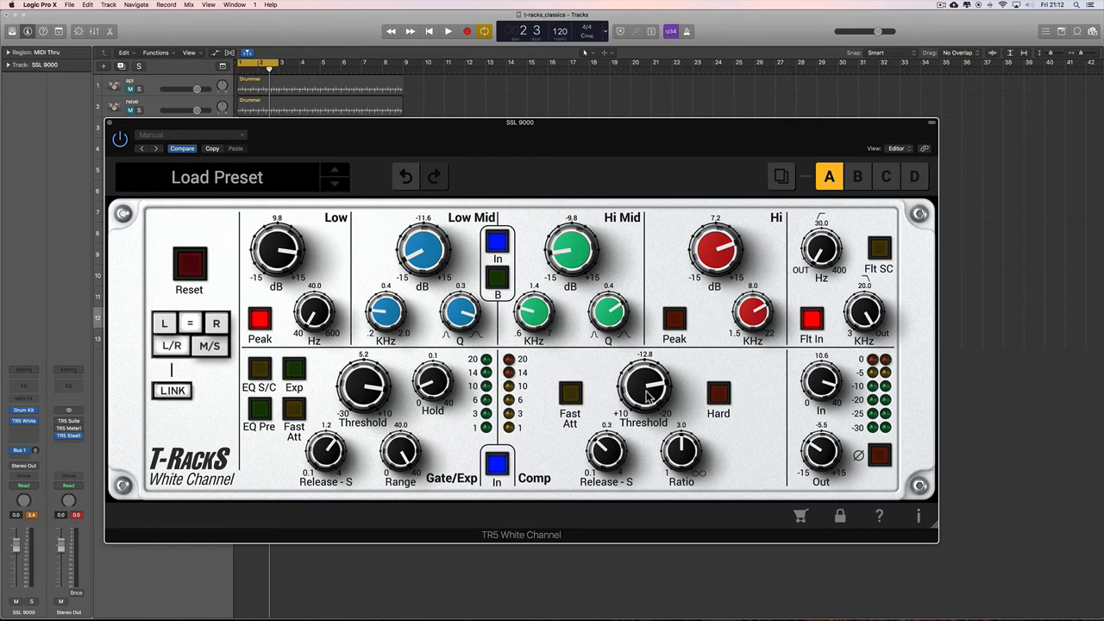
key("space")
left_click_drag(649, 393, 646, 383)
left_click(612, 448)
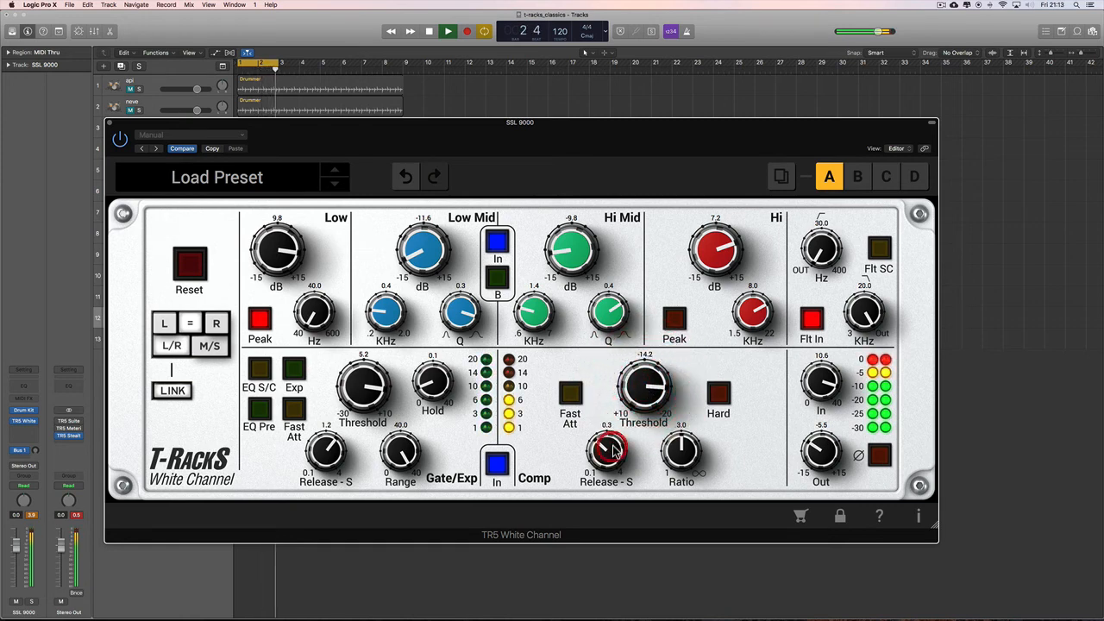
left_click_drag(613, 451, 608, 436)
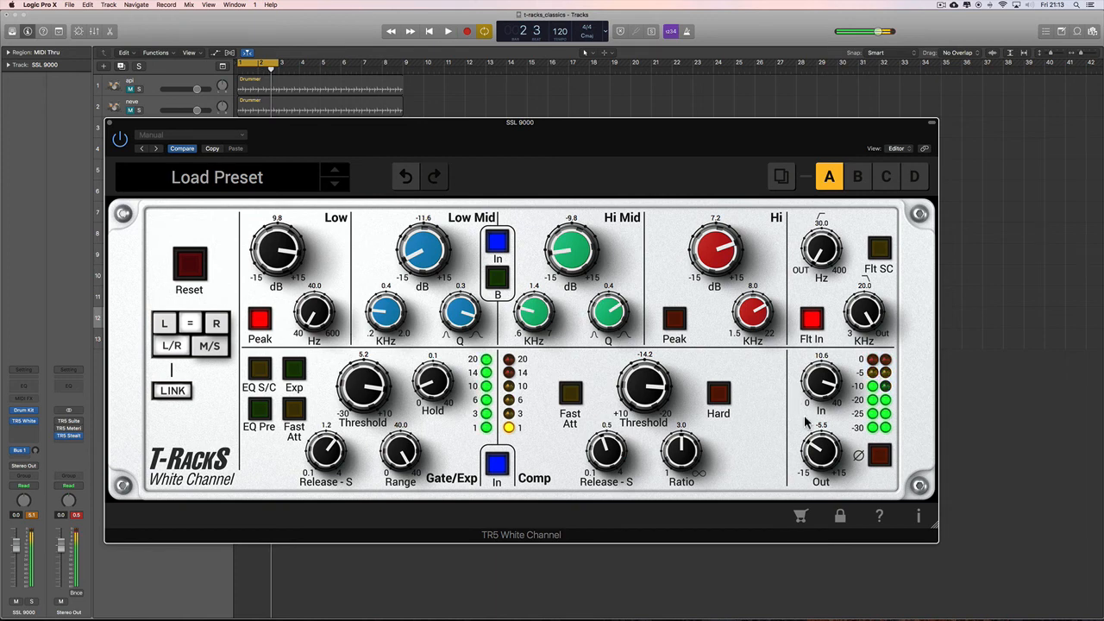
left_click_drag(813, 447, 810, 454)
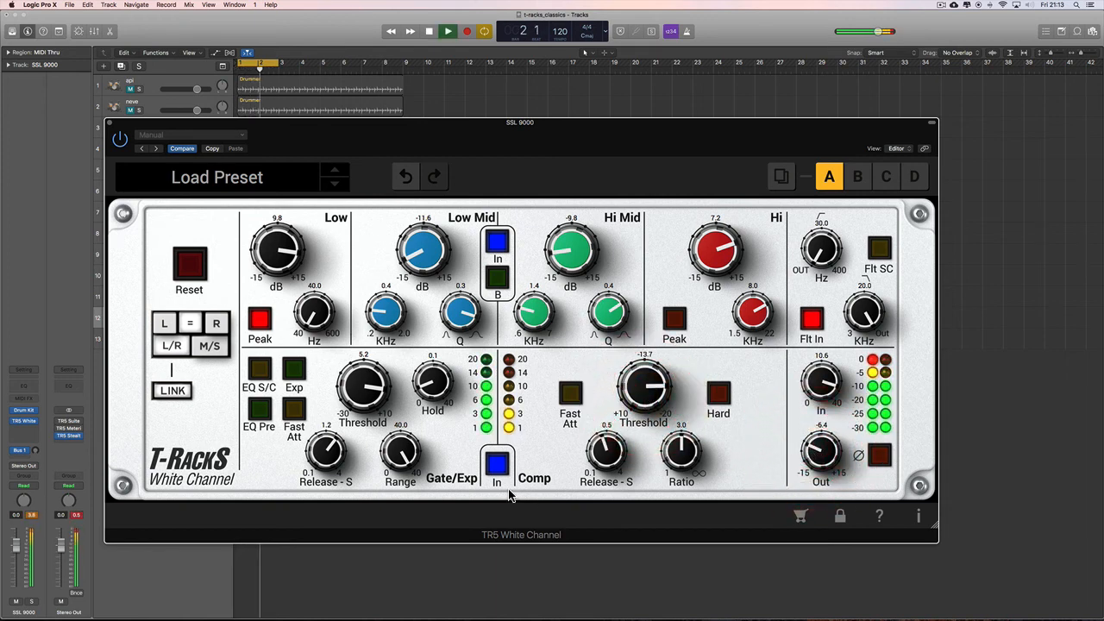
Compare the drums with the dynamics section bypassed and switched back in, and stop playback
left_click(497, 466)
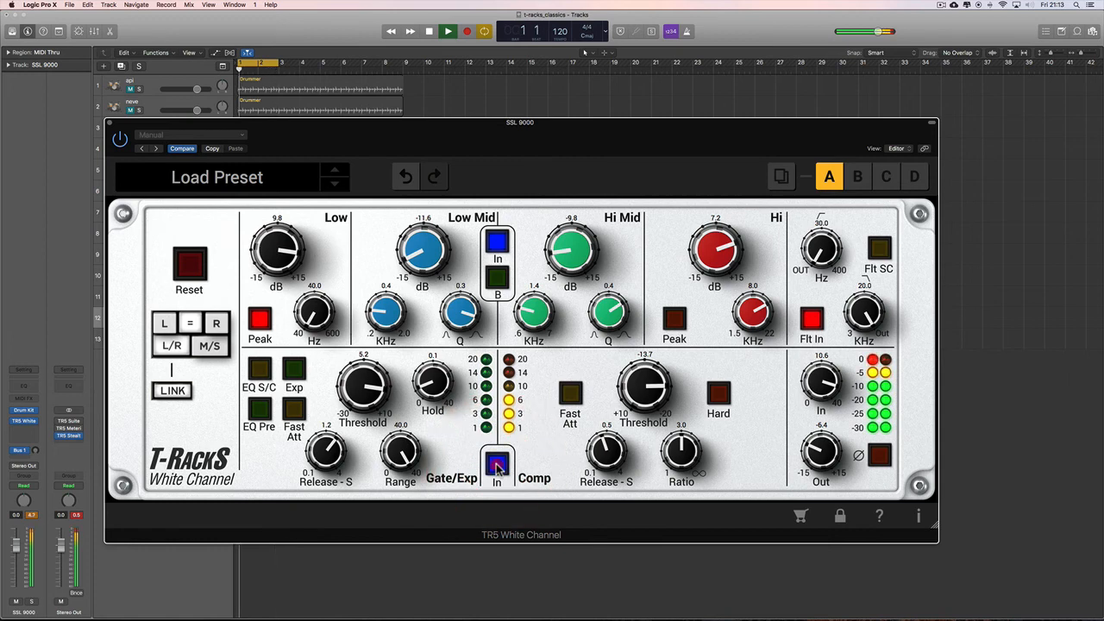
left_click(497, 466)
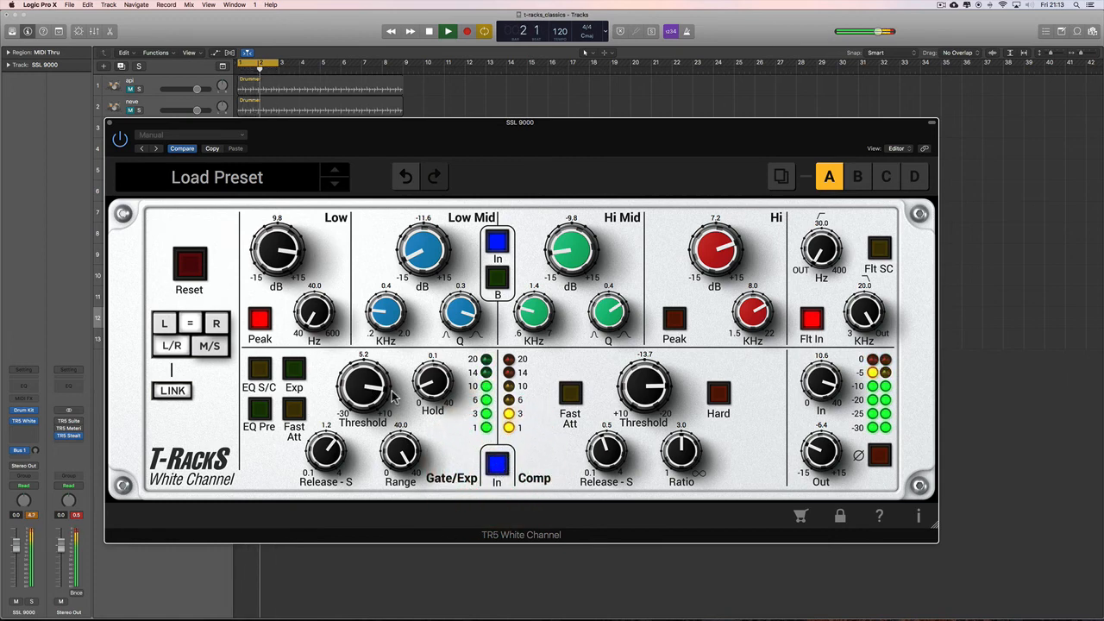
key("space")
Set the Low band gain to 9.5 dB and play the drums to check the result
left_click_drag(285, 259, 505, 316)
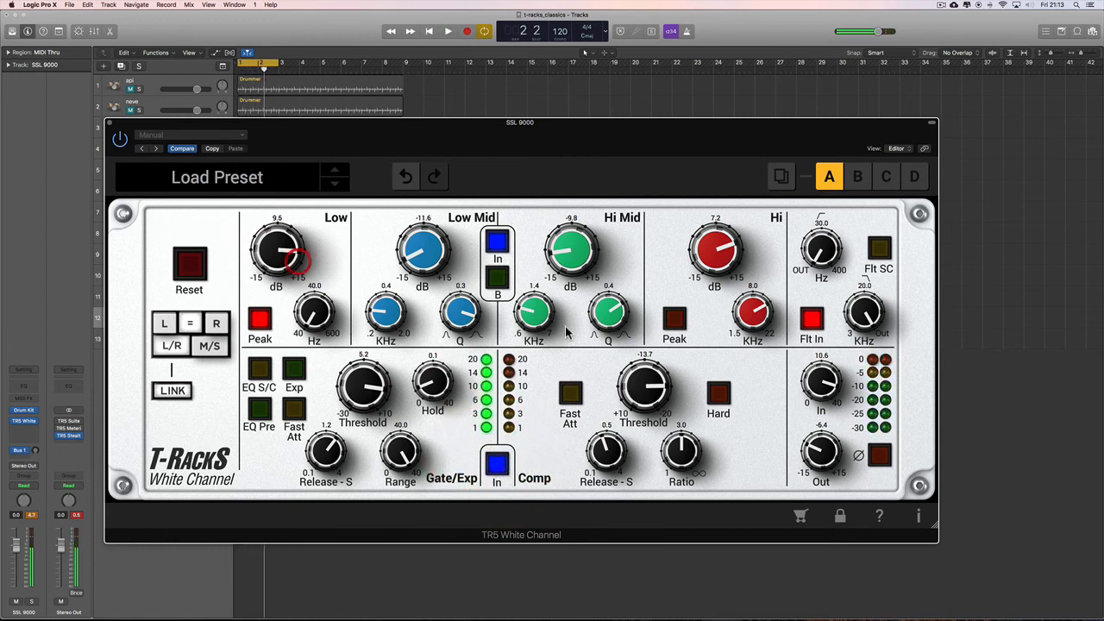
key("space")
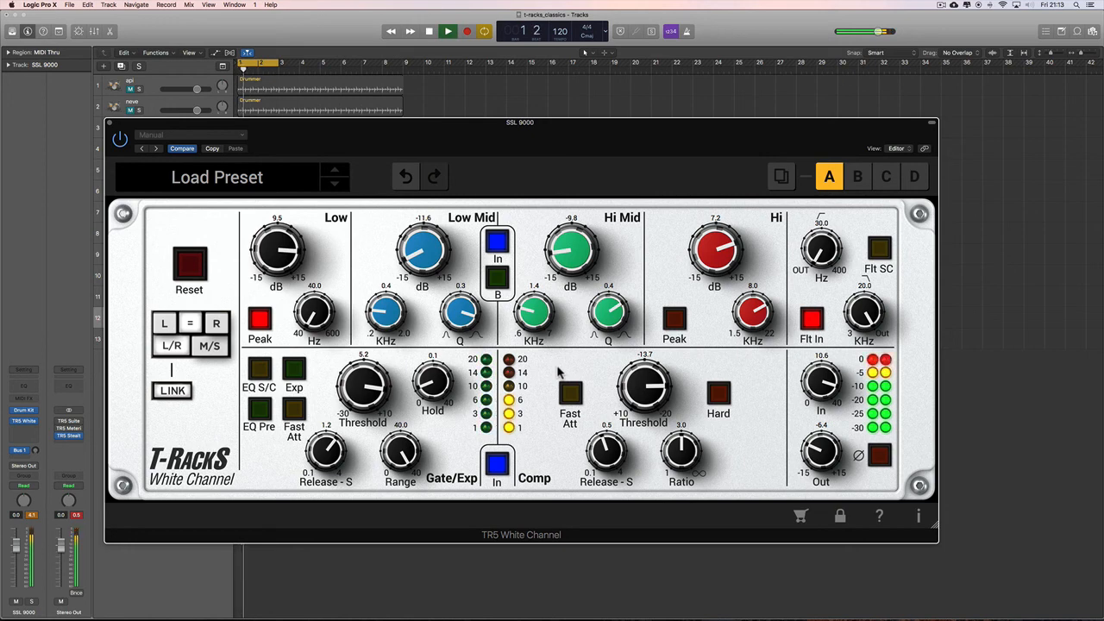
key("space")
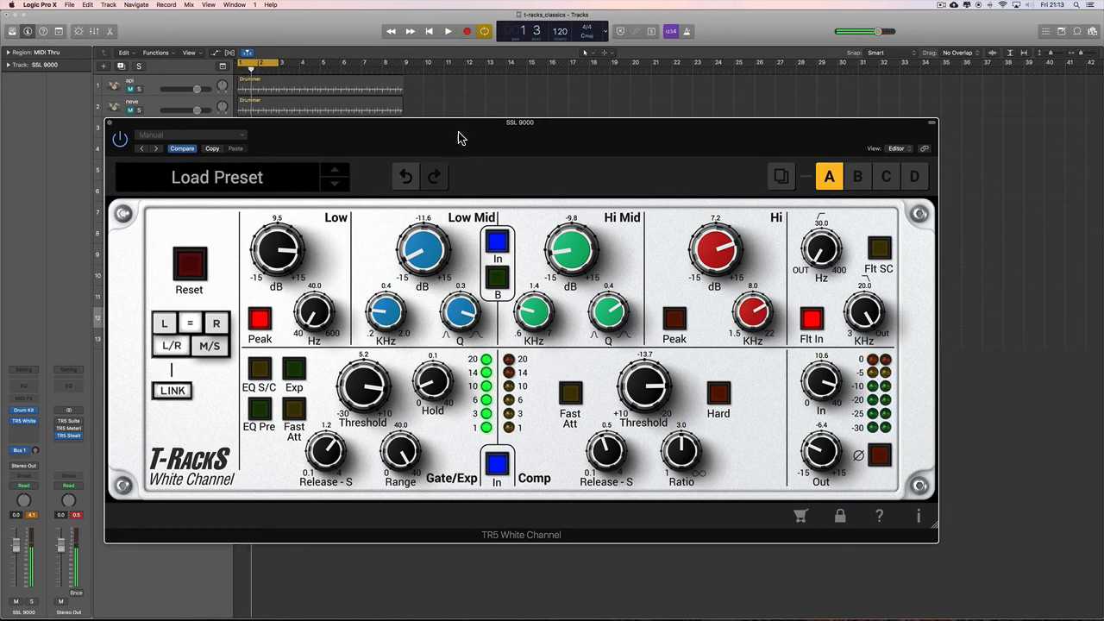
Switch the EQ's B mode on and back off to demonstrate it
left_click(499, 284)
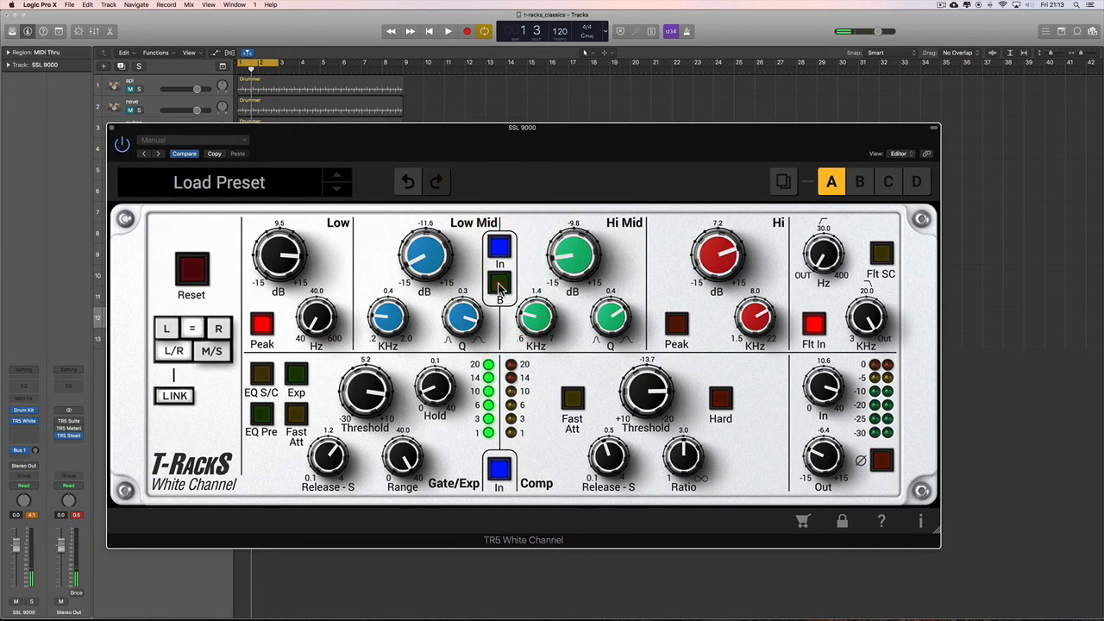
left_click(499, 287)
left_click(499, 287)
left_click(500, 287)
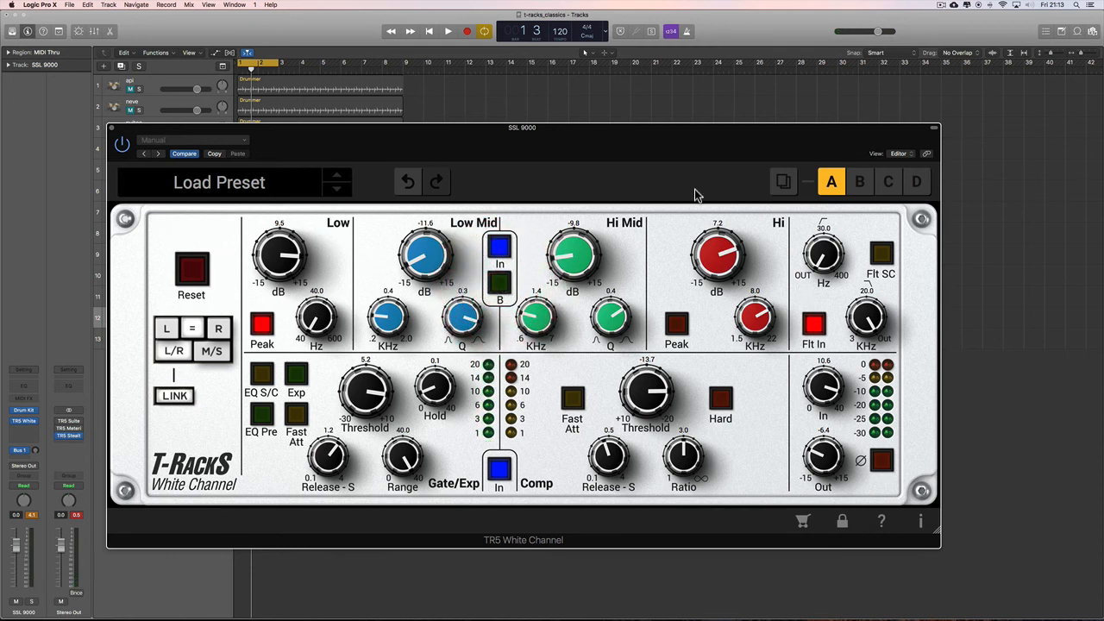
left_click_drag(629, 133, 630, 136)
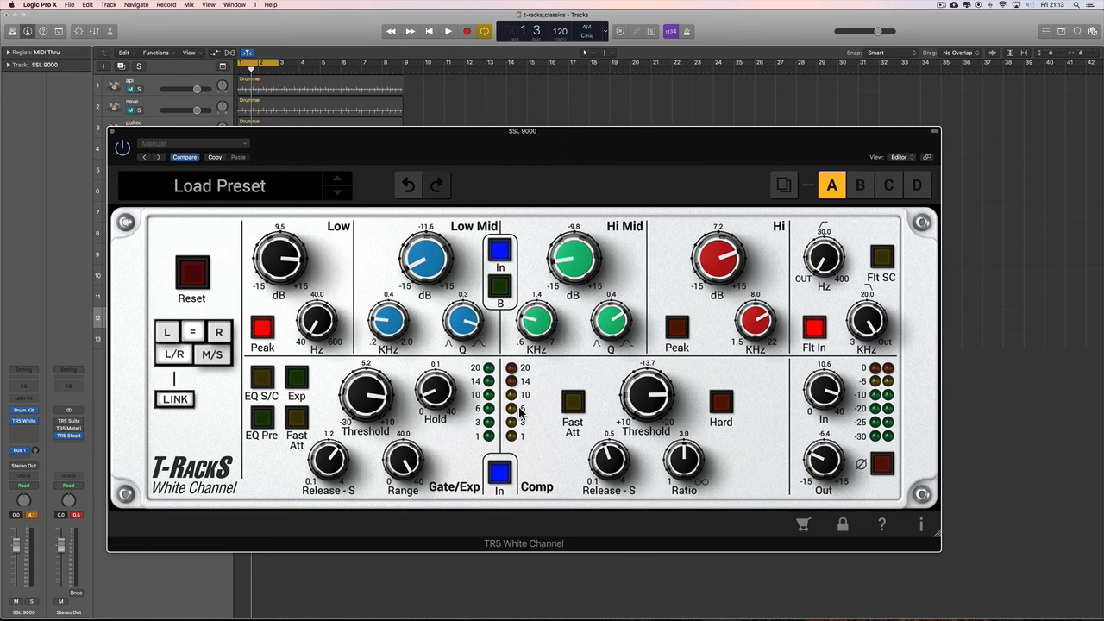
Switch the channel processing to M/S mode and back to L/R
left_click(200, 346)
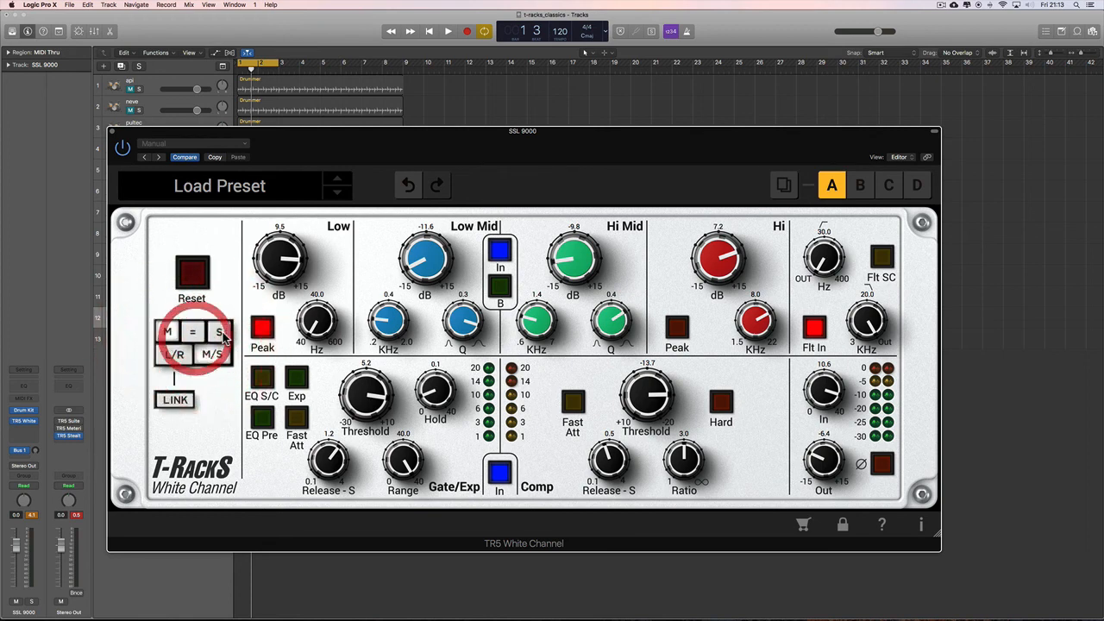
left_click(177, 350)
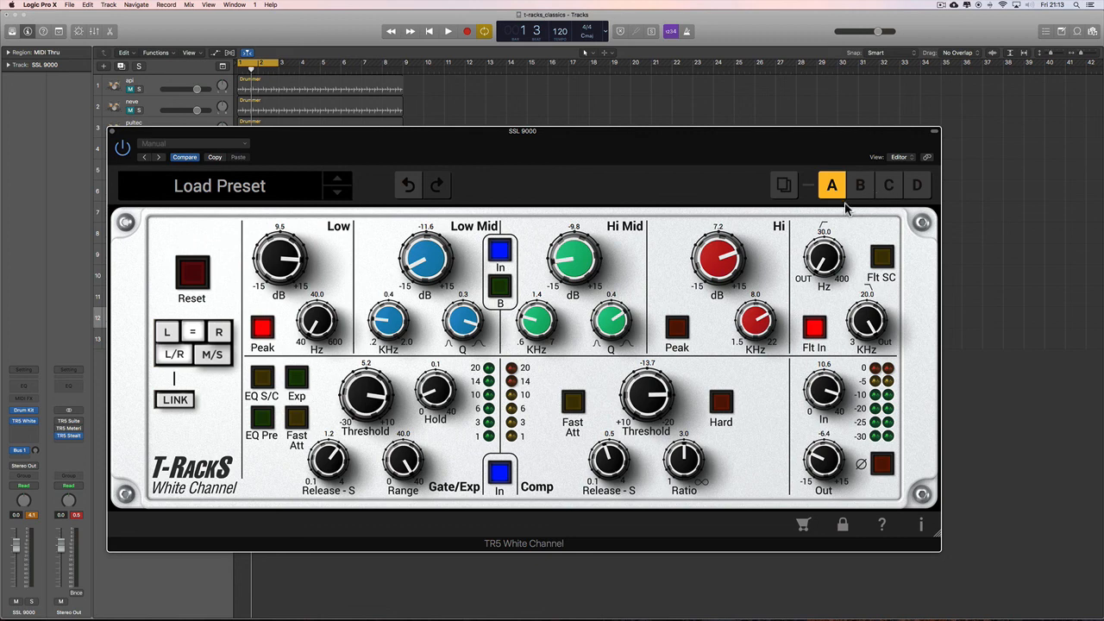
left_click_drag(531, 132, 529, 135)
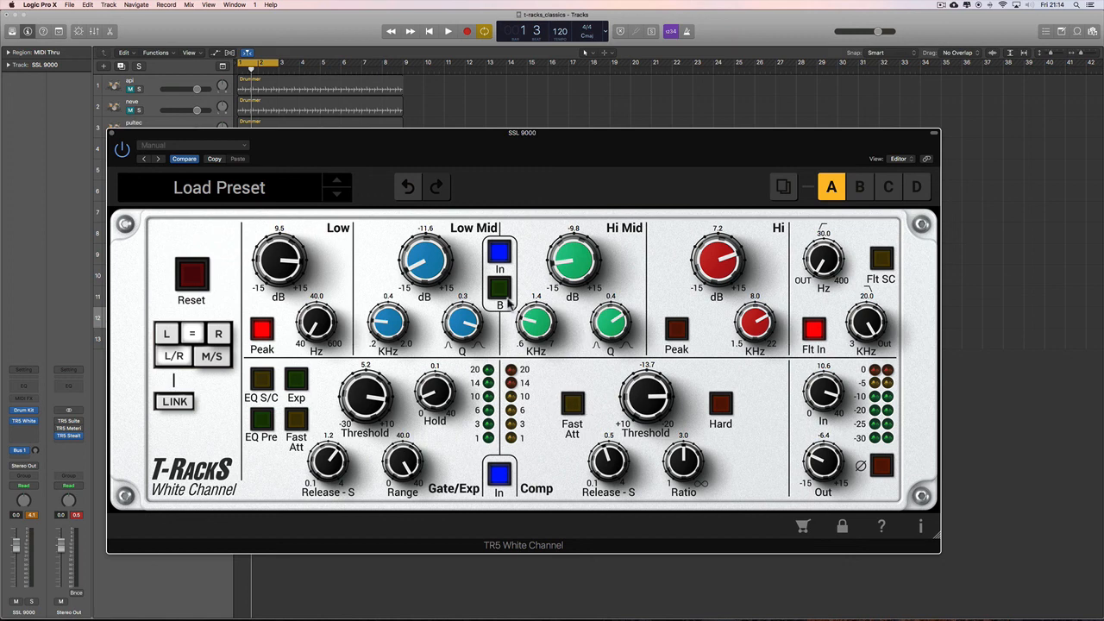
left_click(496, 142)
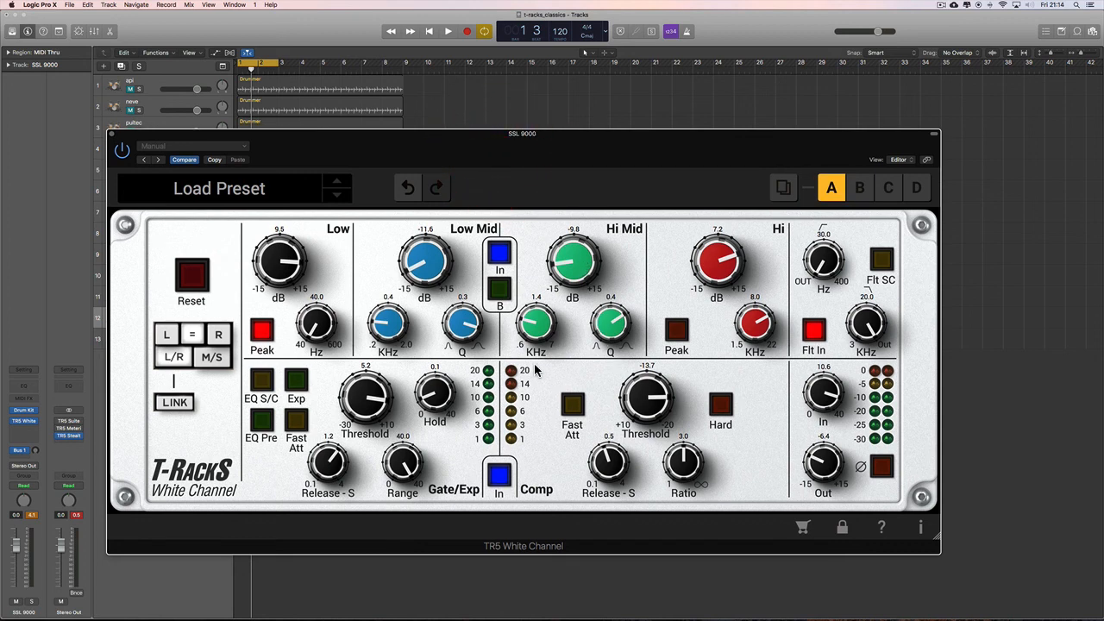